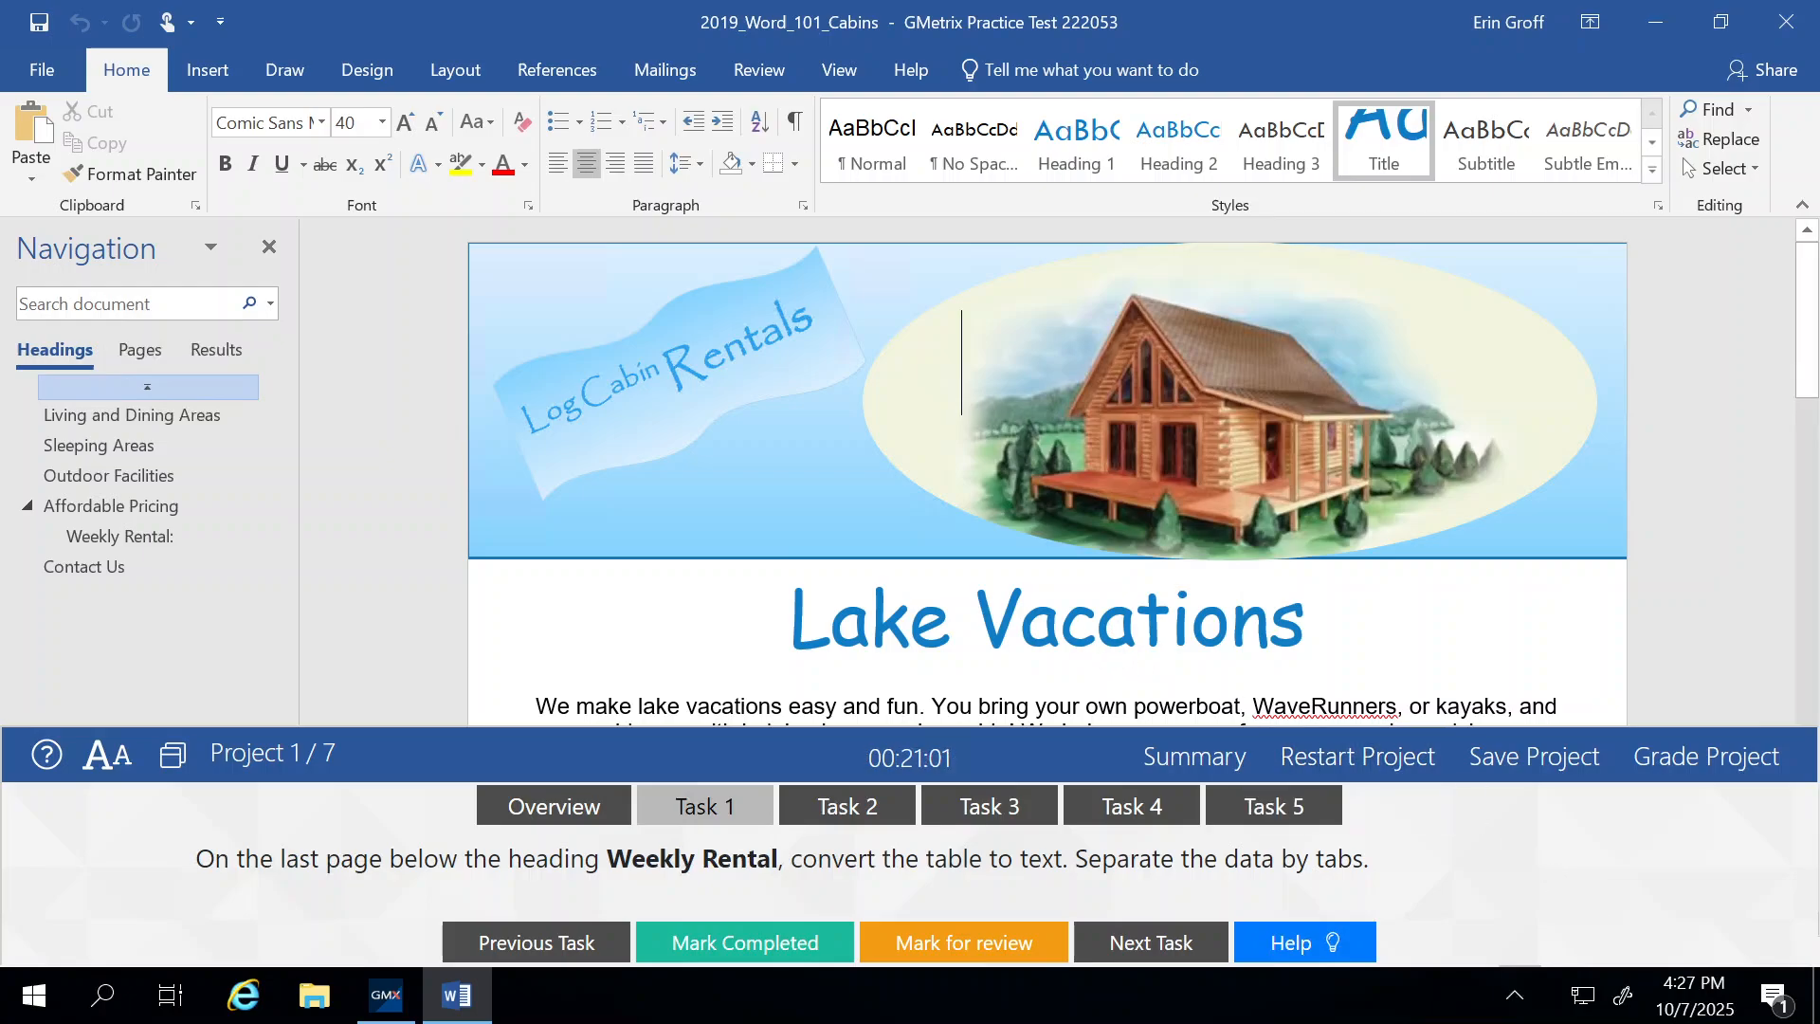
Convert the table below the Weekly Rental heading on the last page to text, separating the data with tabs.
scroll(1583, 681, down, 10)
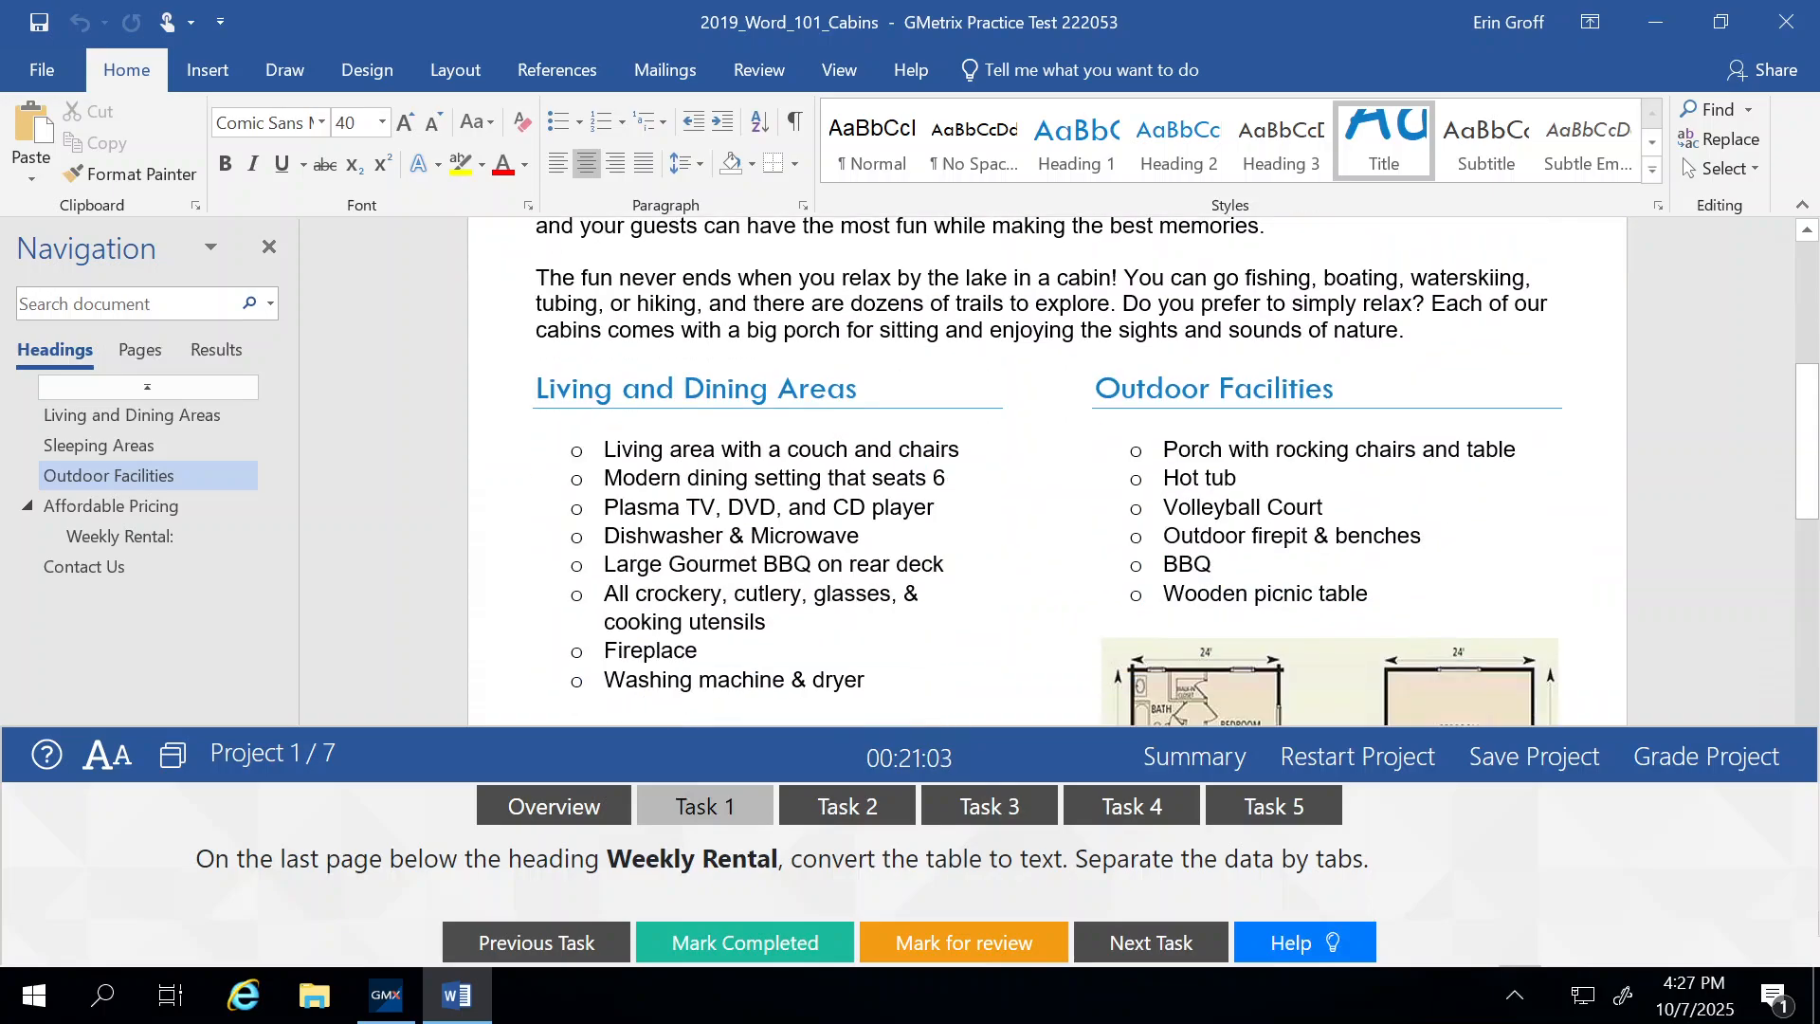
scroll(1088, 638, down, 10)
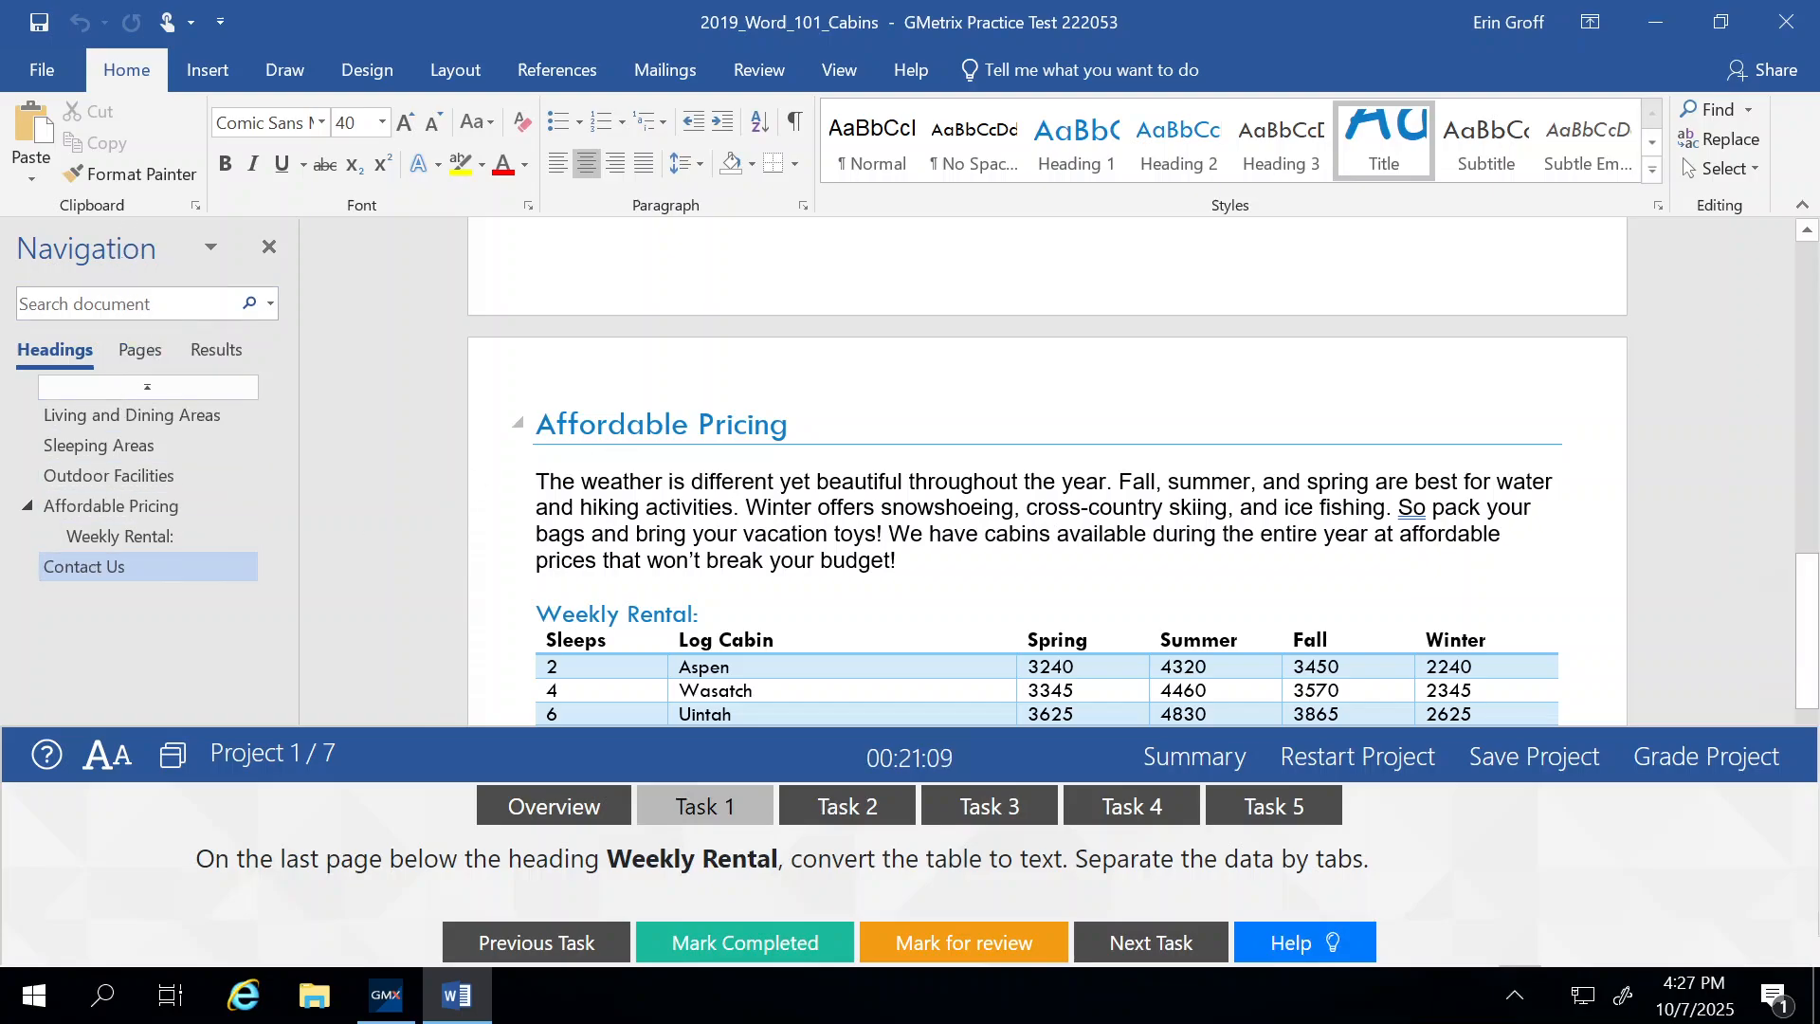
scroll(1048, 474, down, 3)
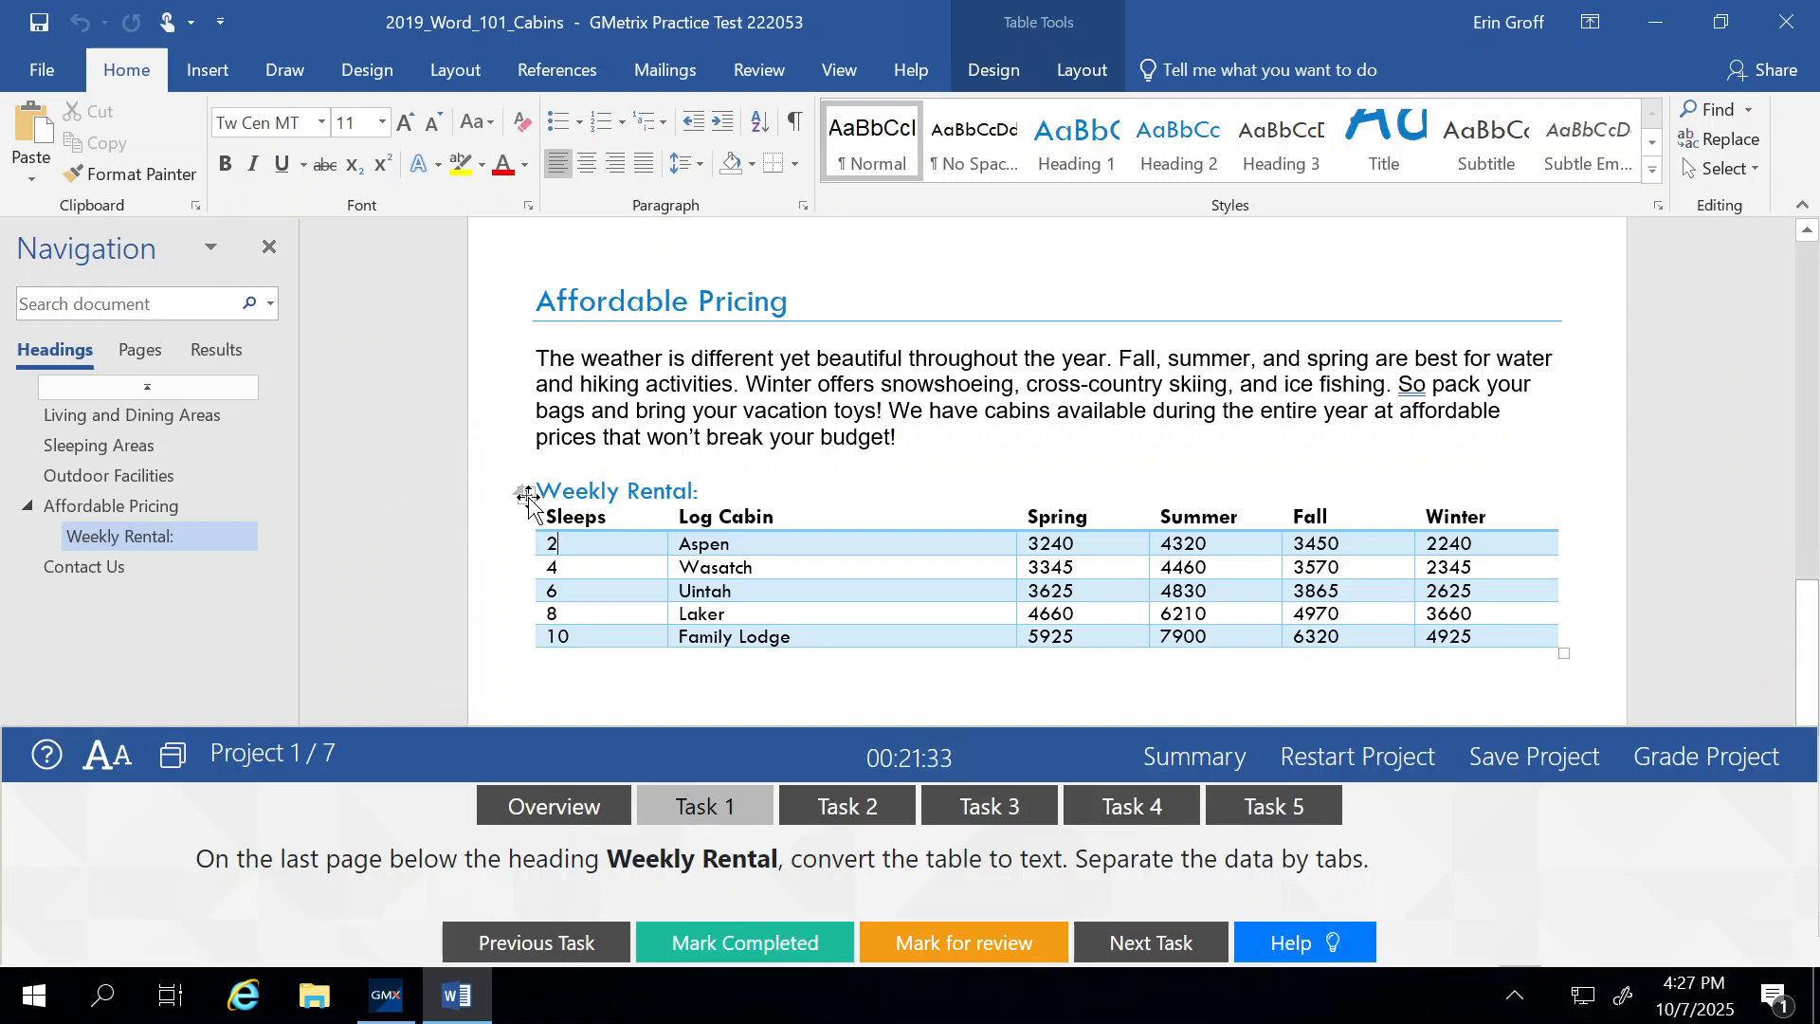
click(528, 496)
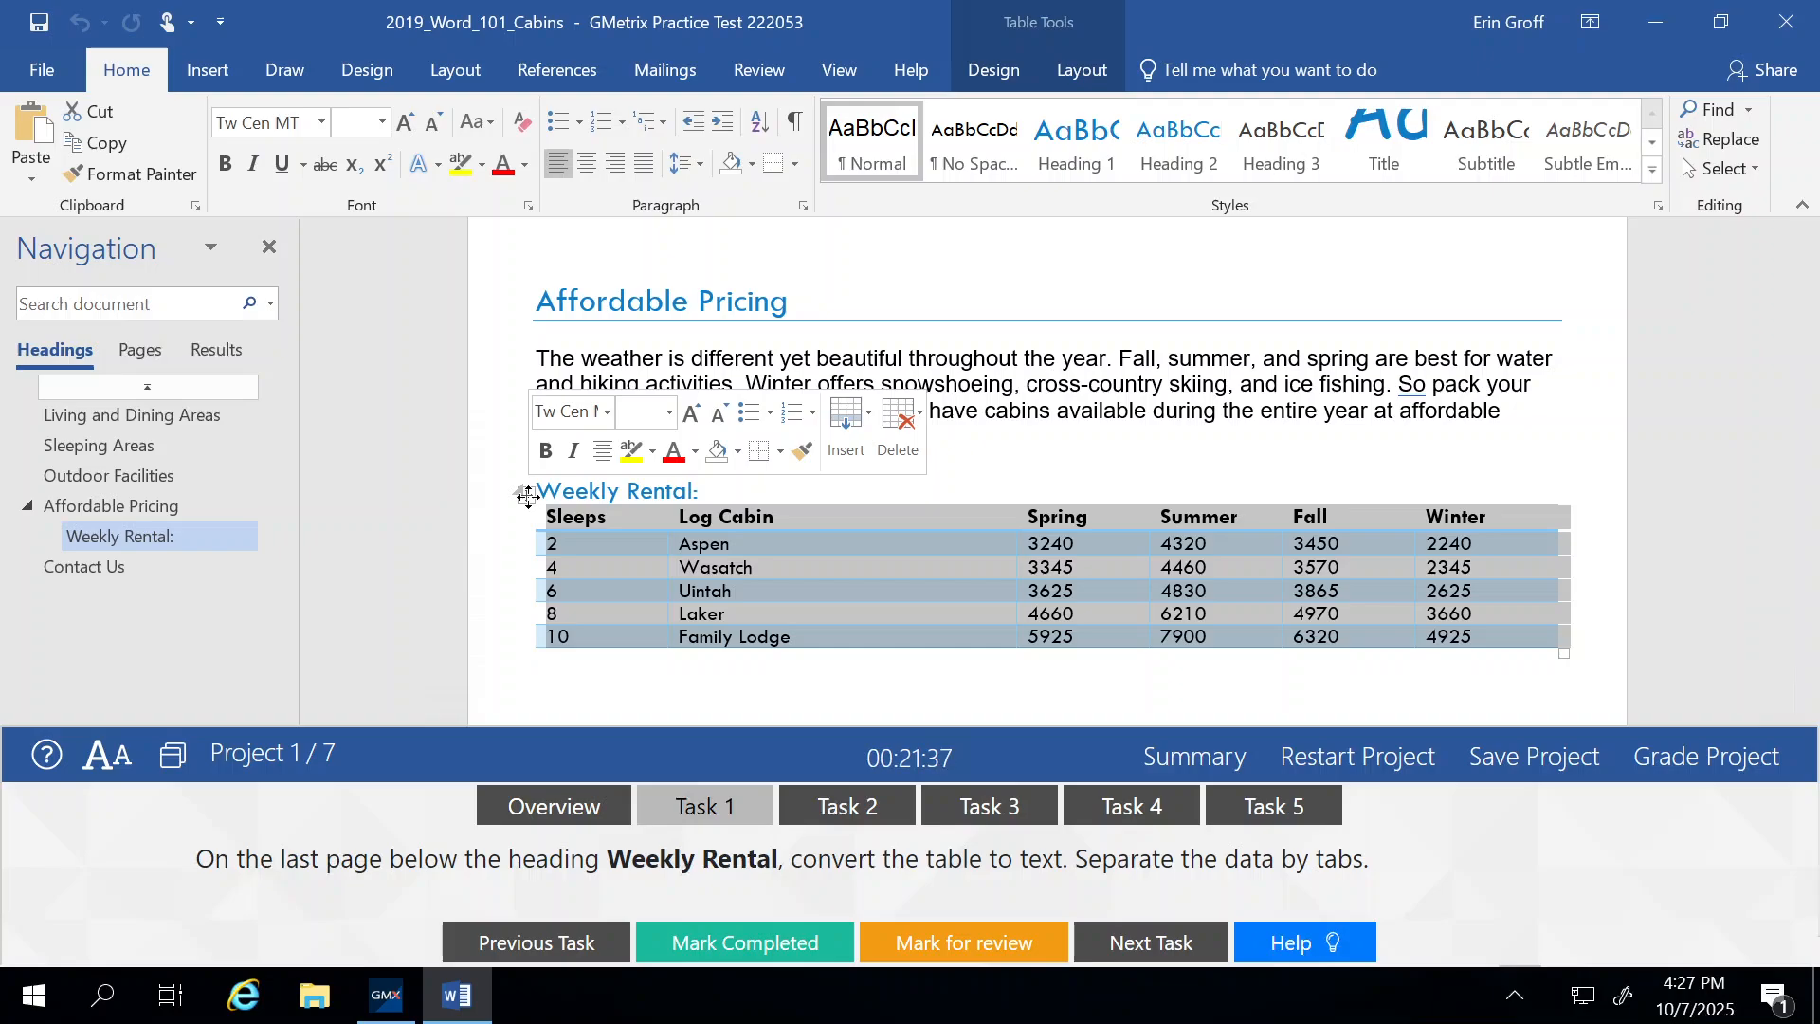
click(1072, 76)
click(1025, 74)
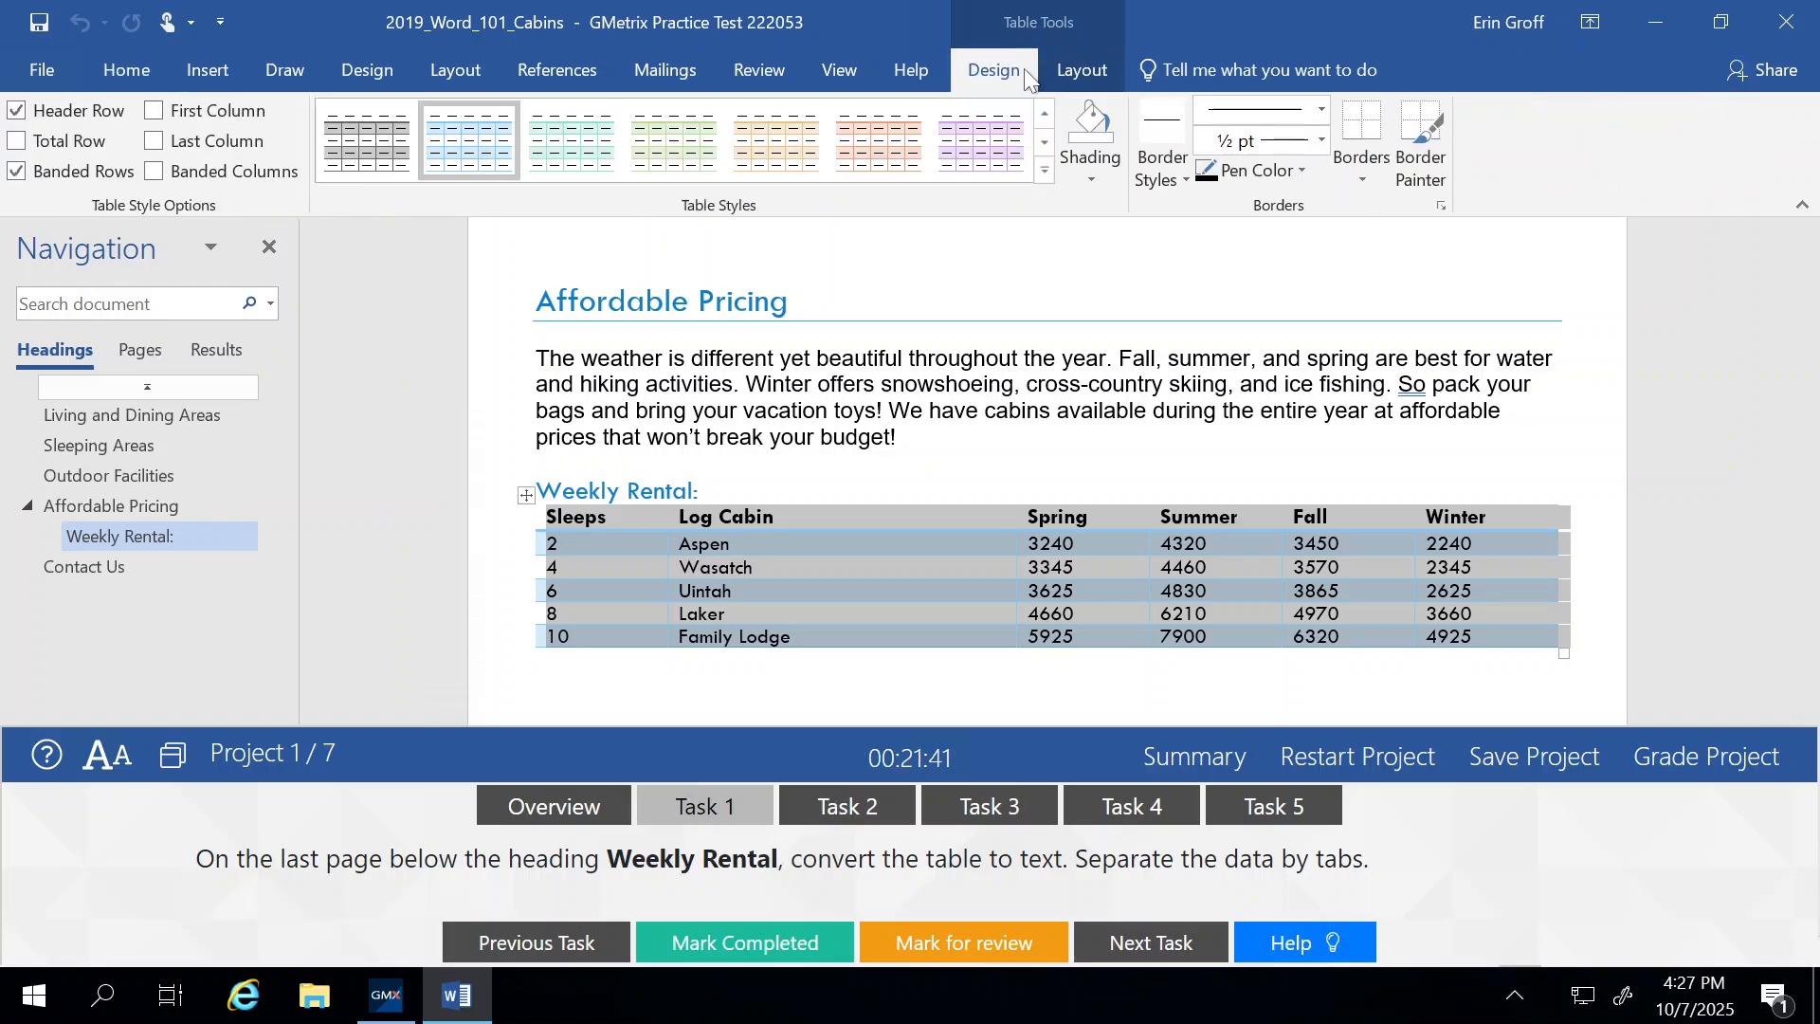
click(1078, 74)
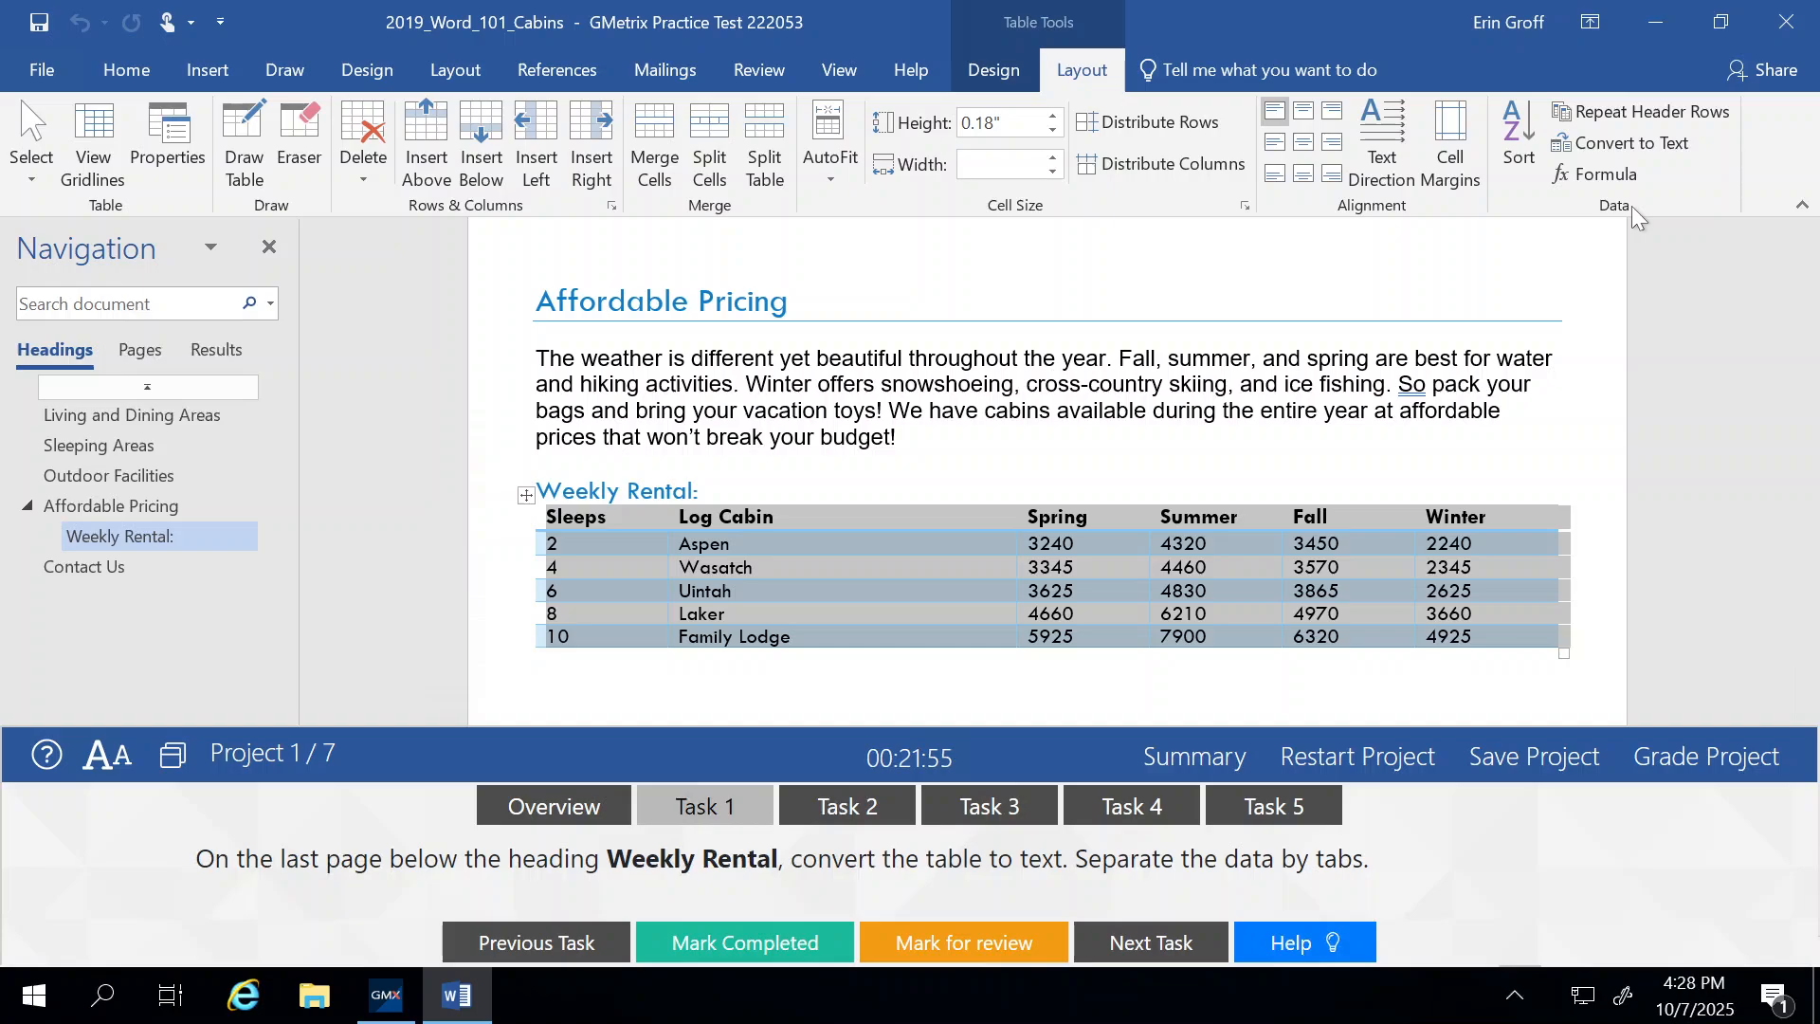
click(1624, 146)
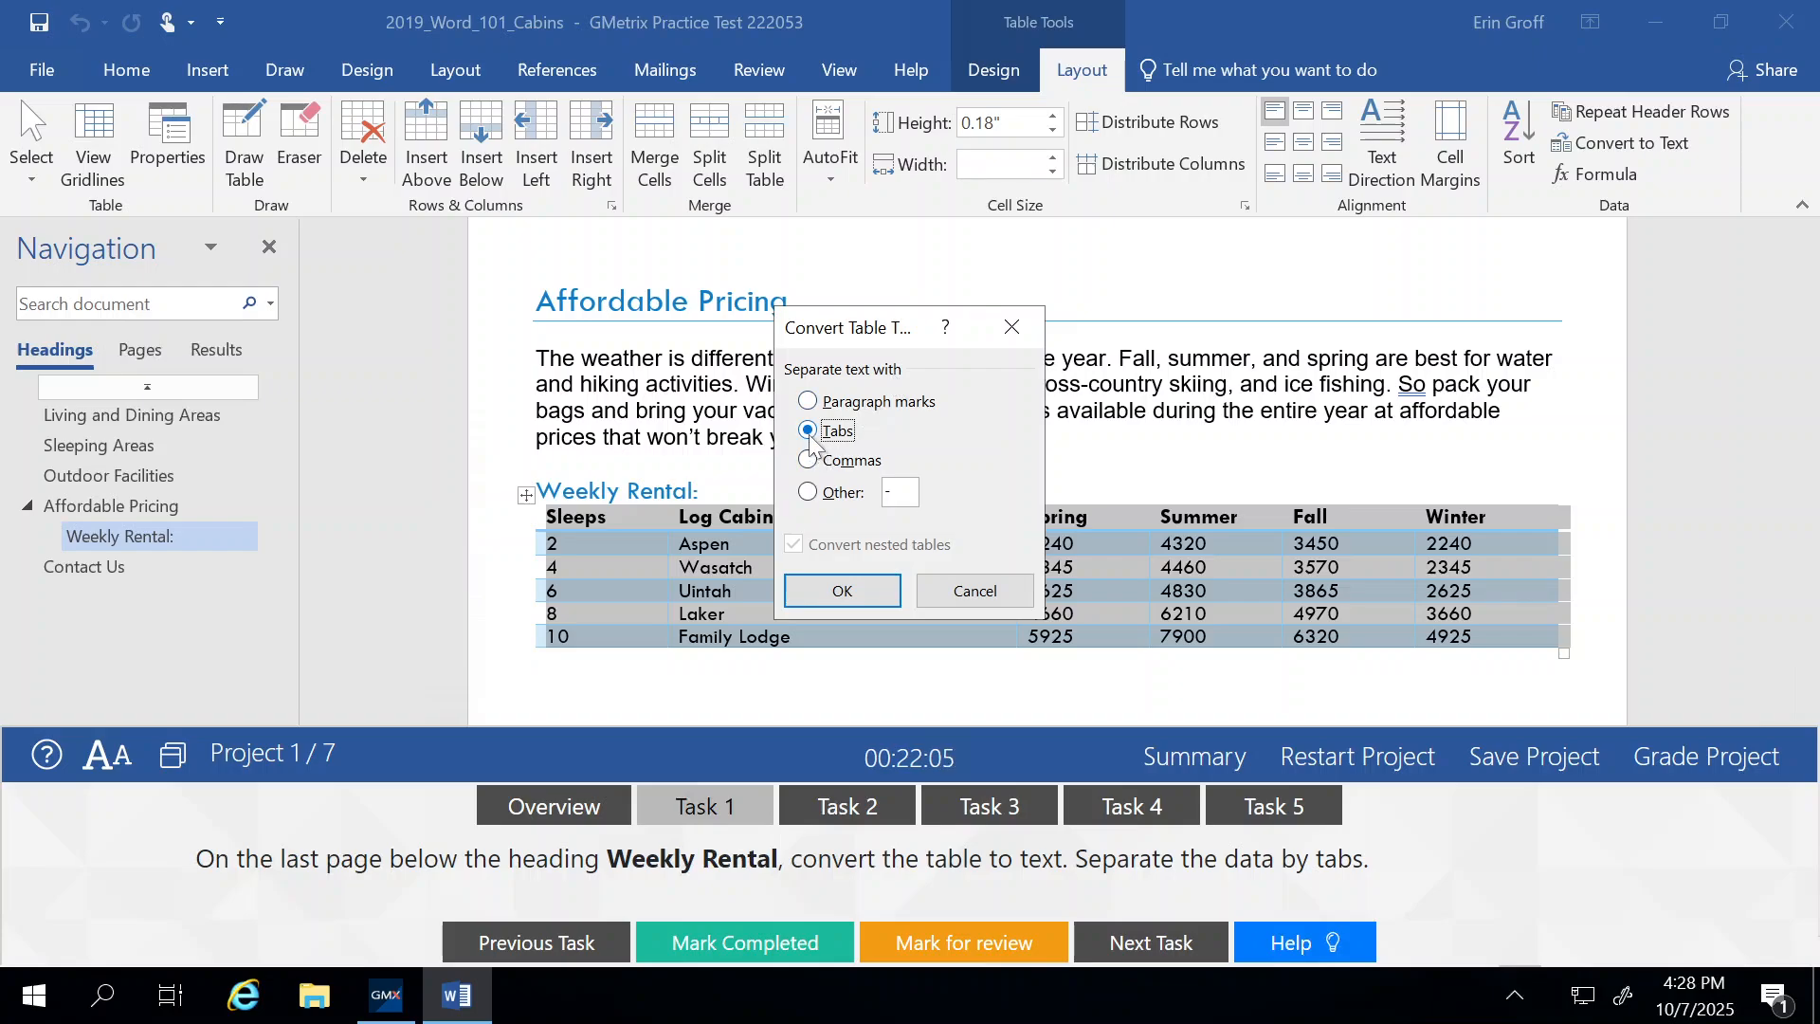
click(840, 587)
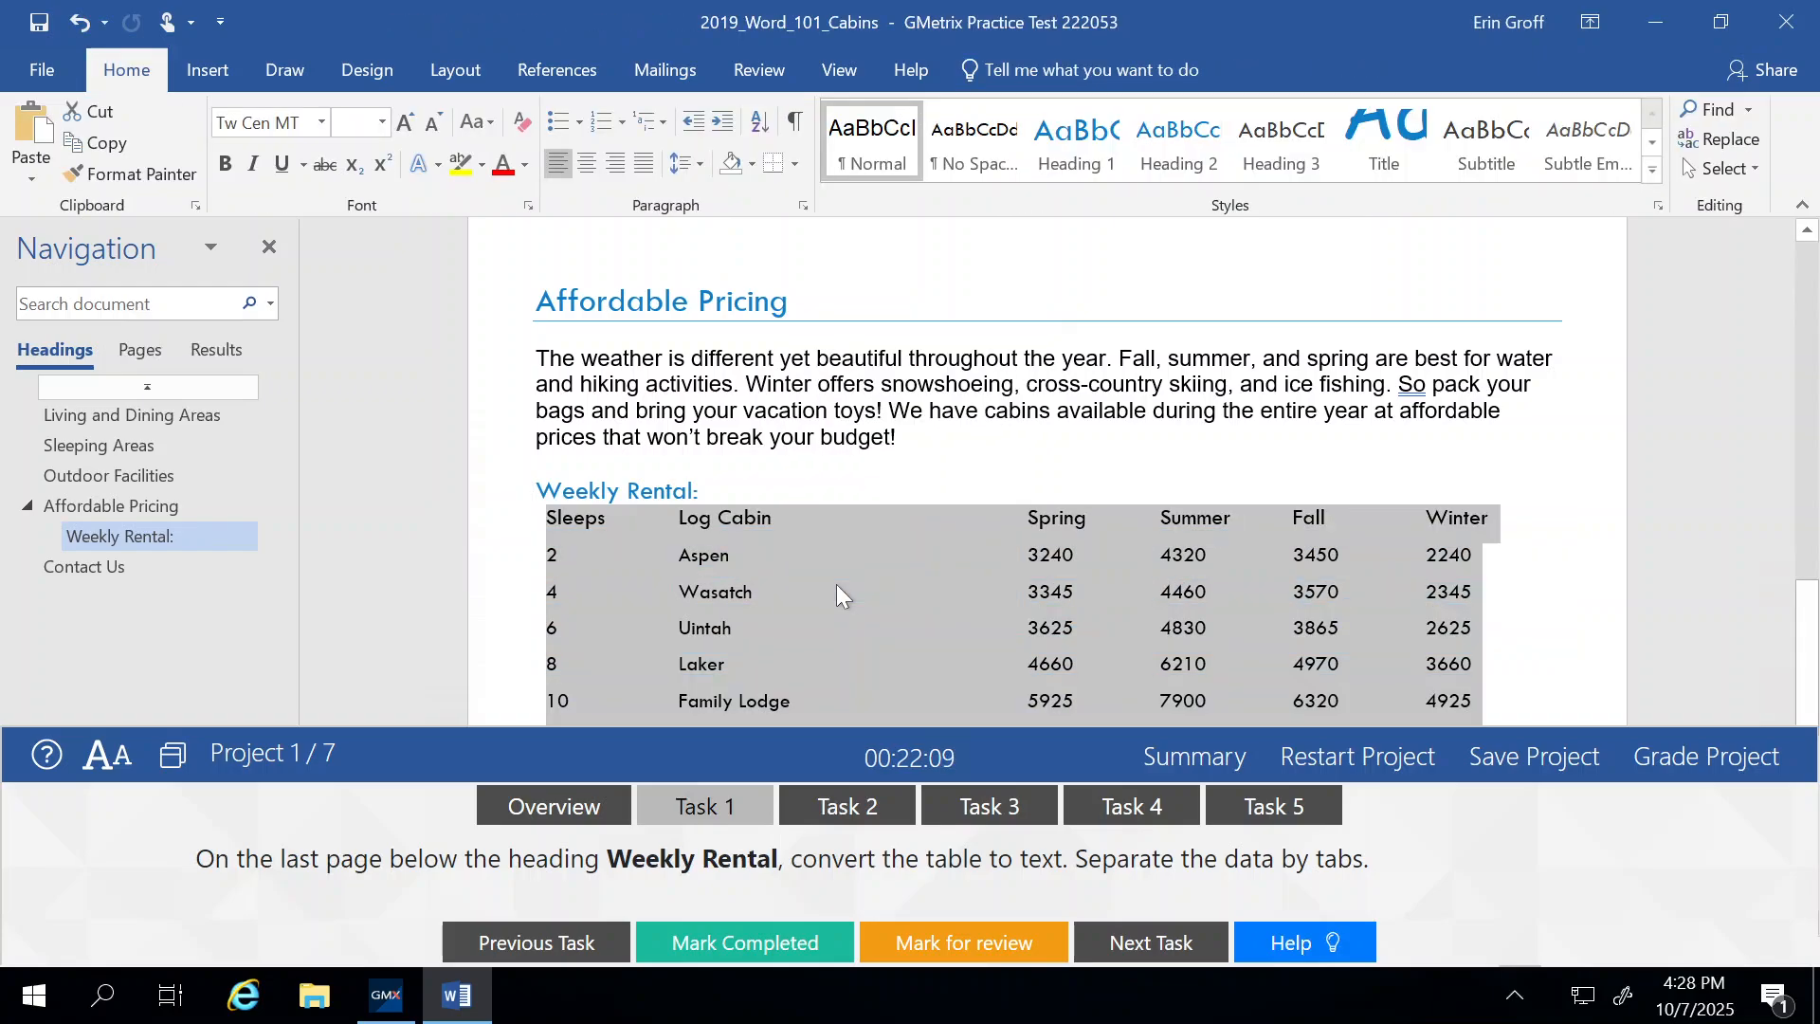
click(836, 584)
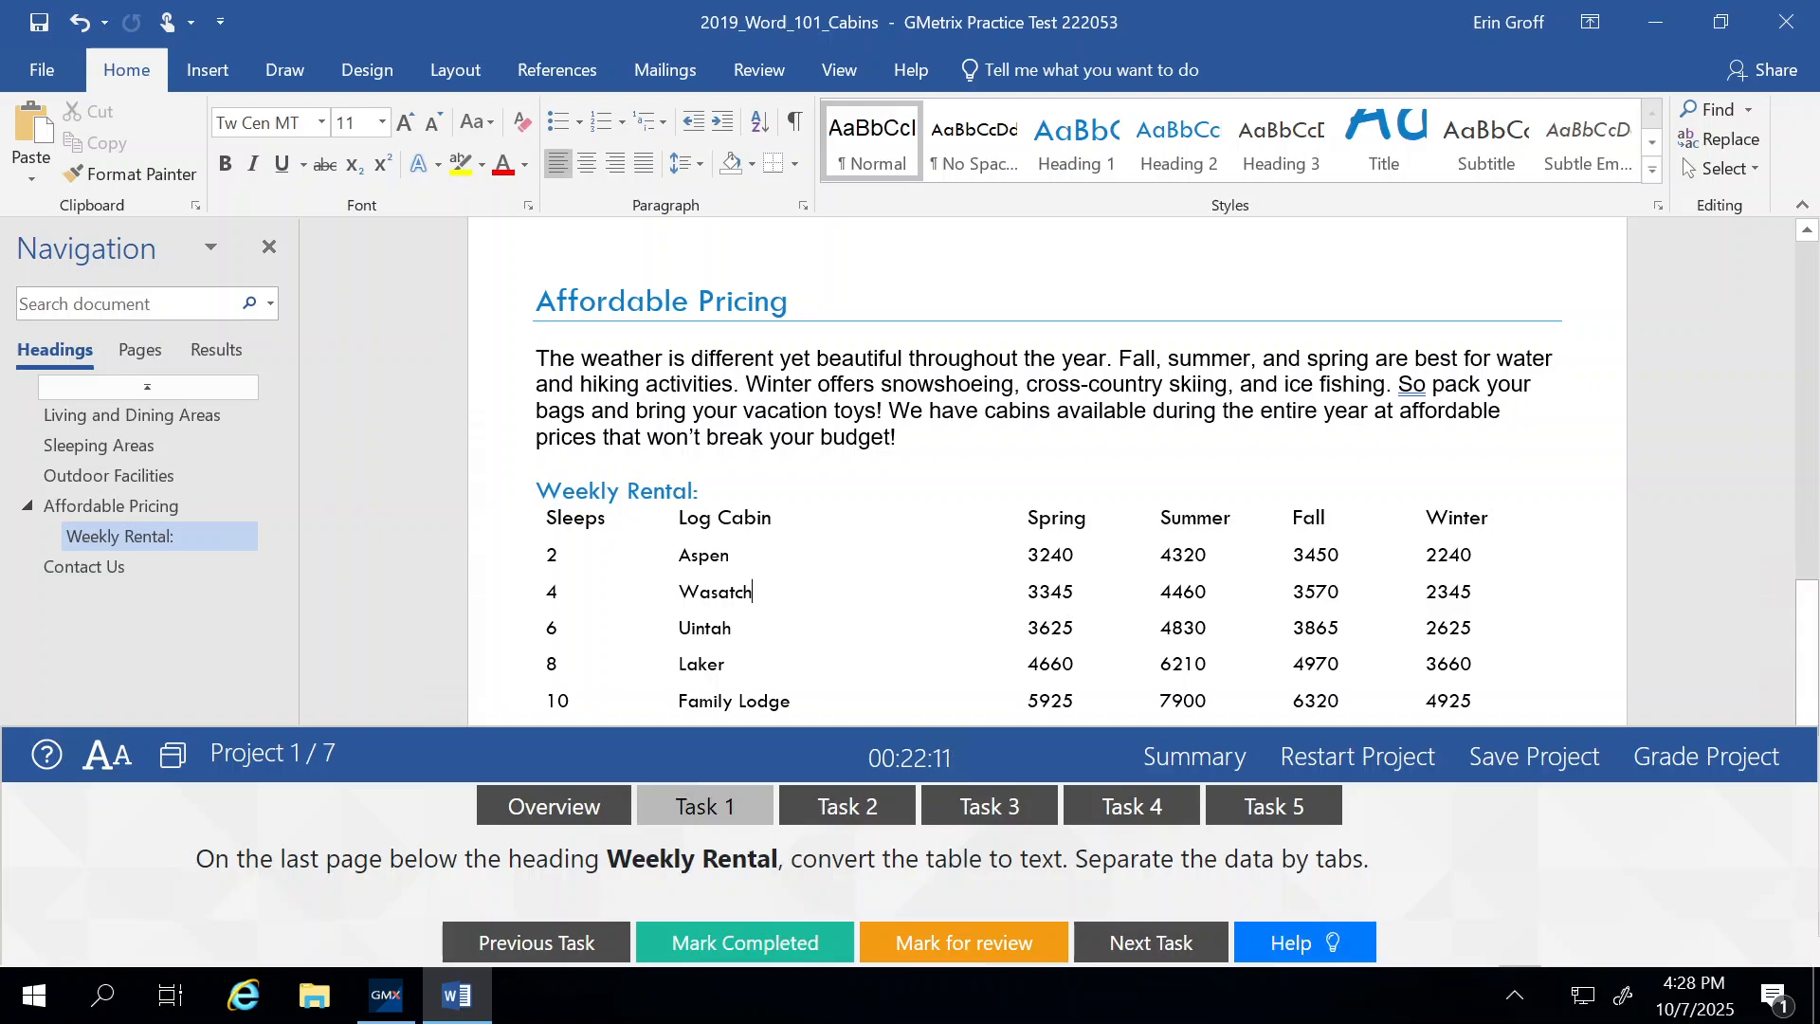
Mark Task 1 as completed and advance to Task 2.
scroll(836, 584, down, 1)
scroll(836, 584, down, 1)
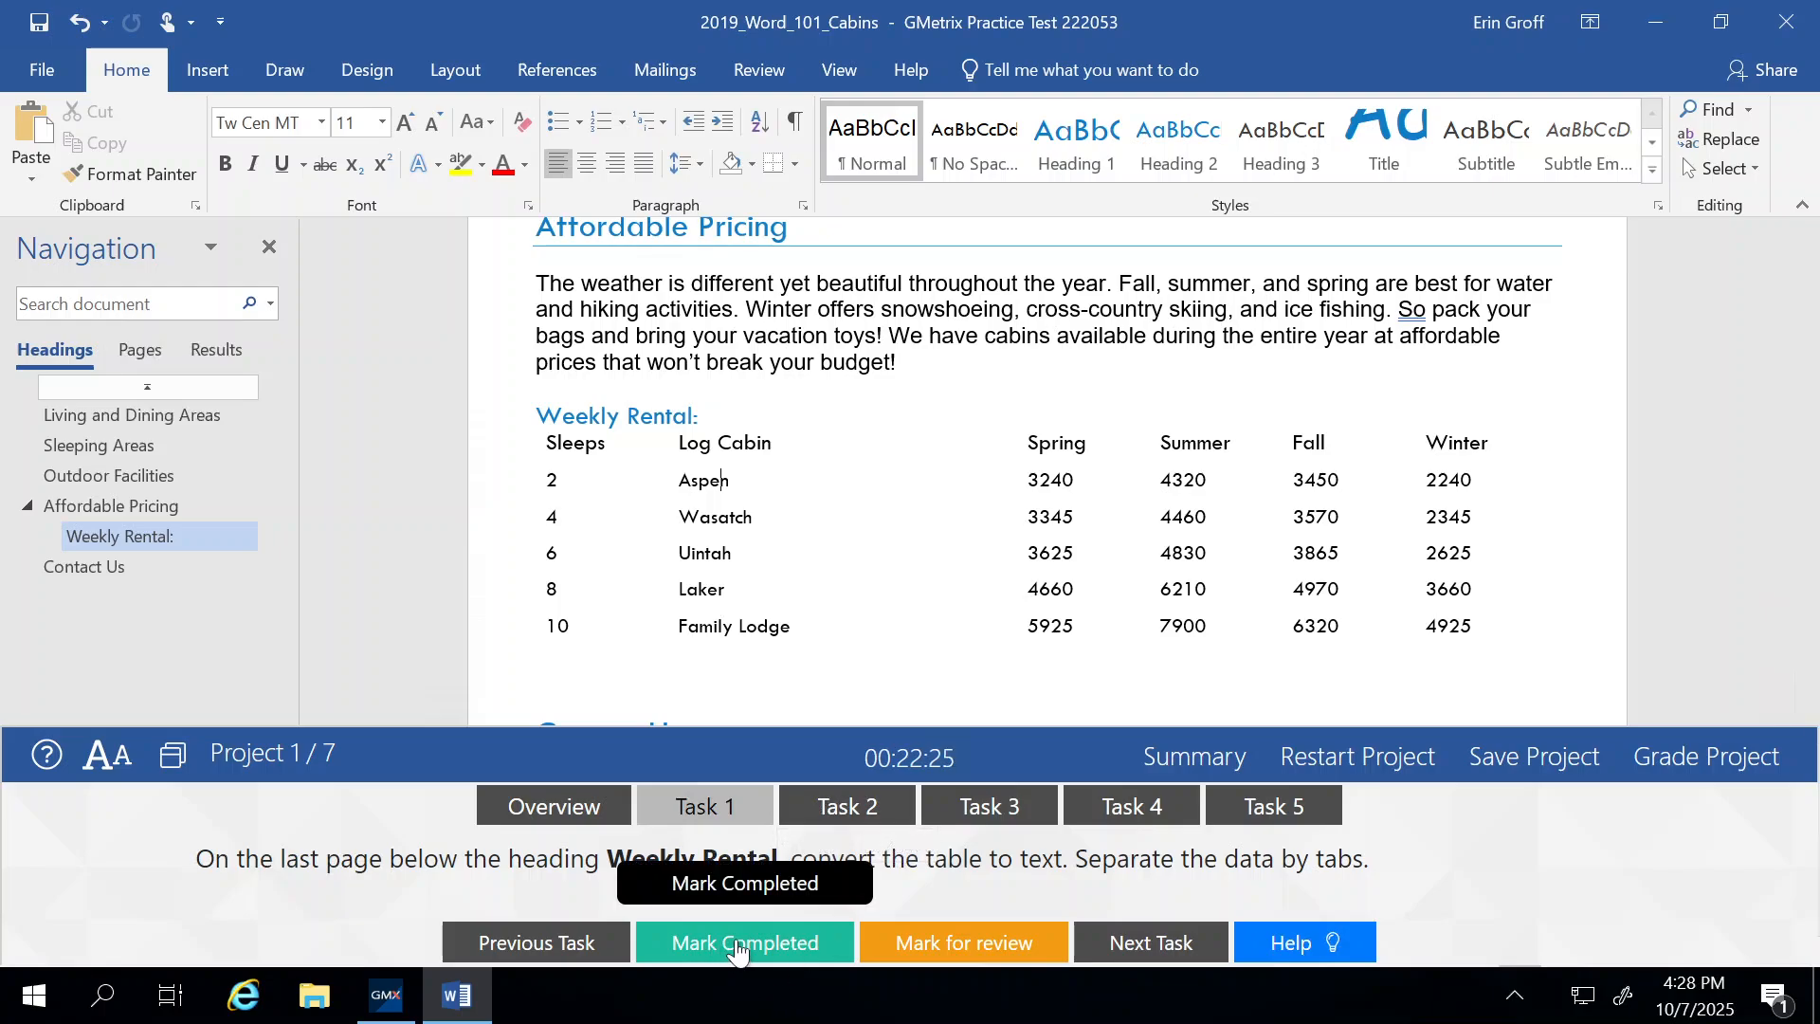
click(739, 944)
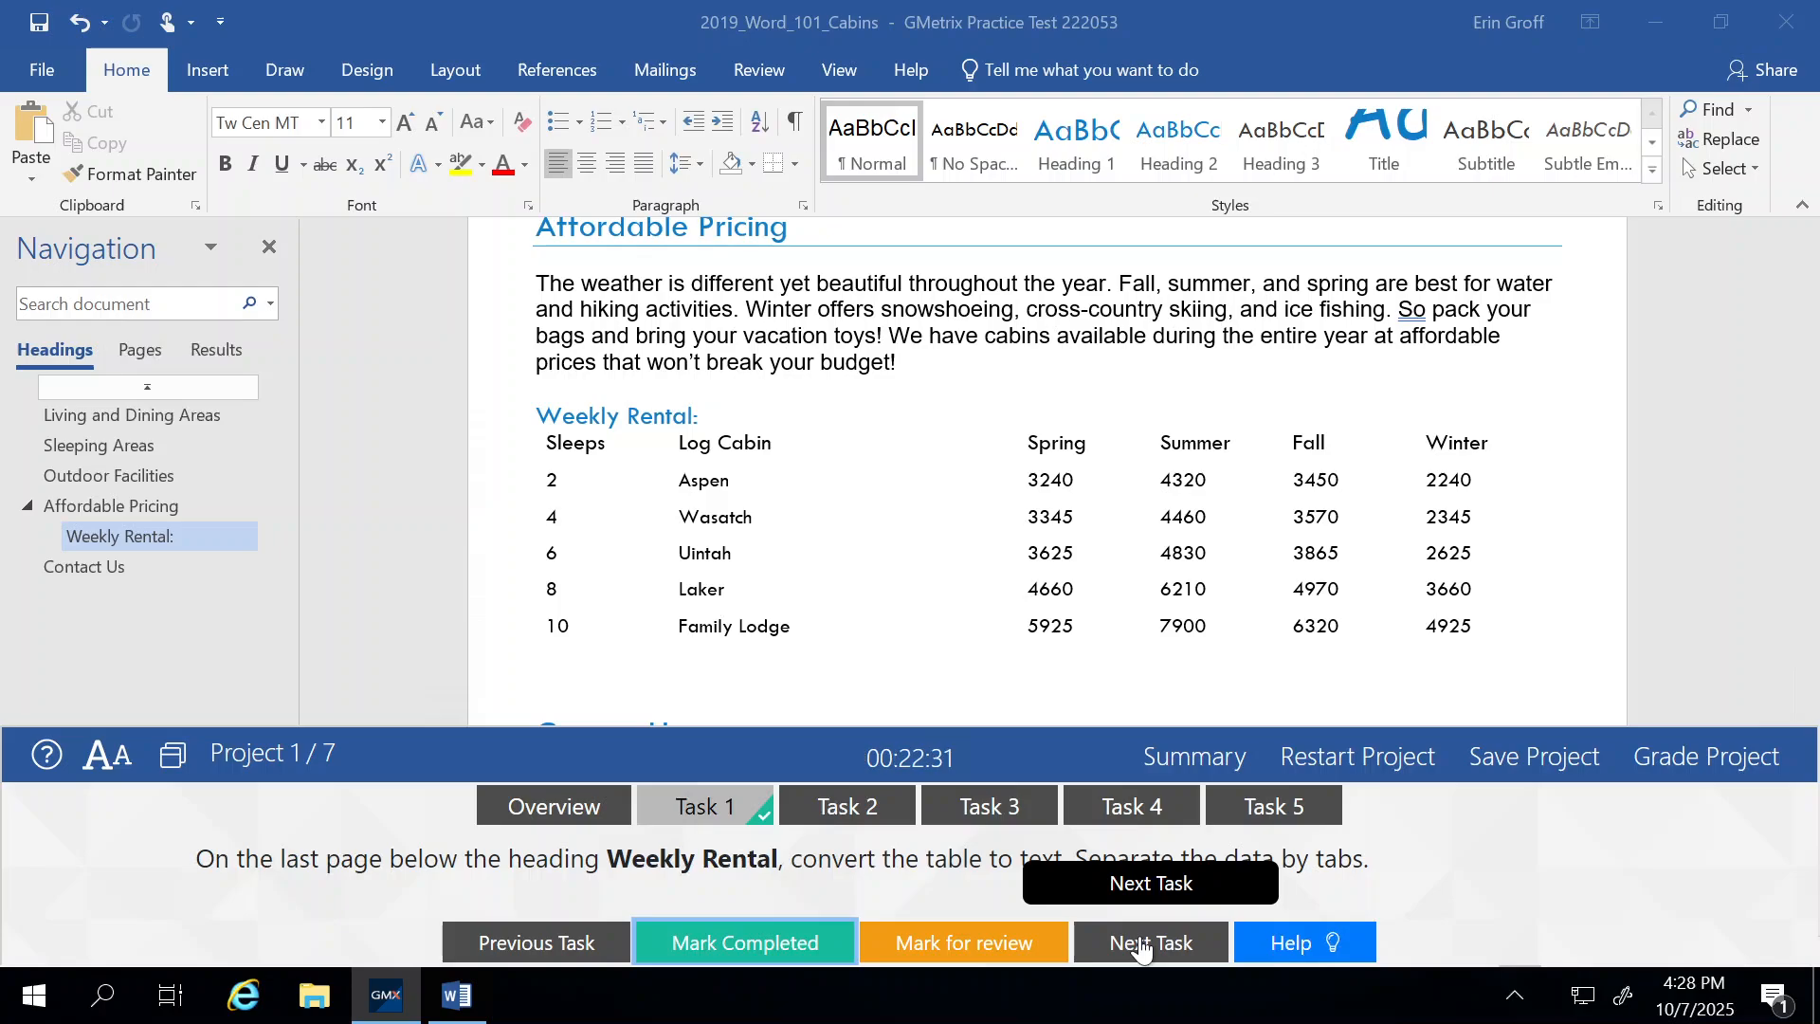
click(1141, 945)
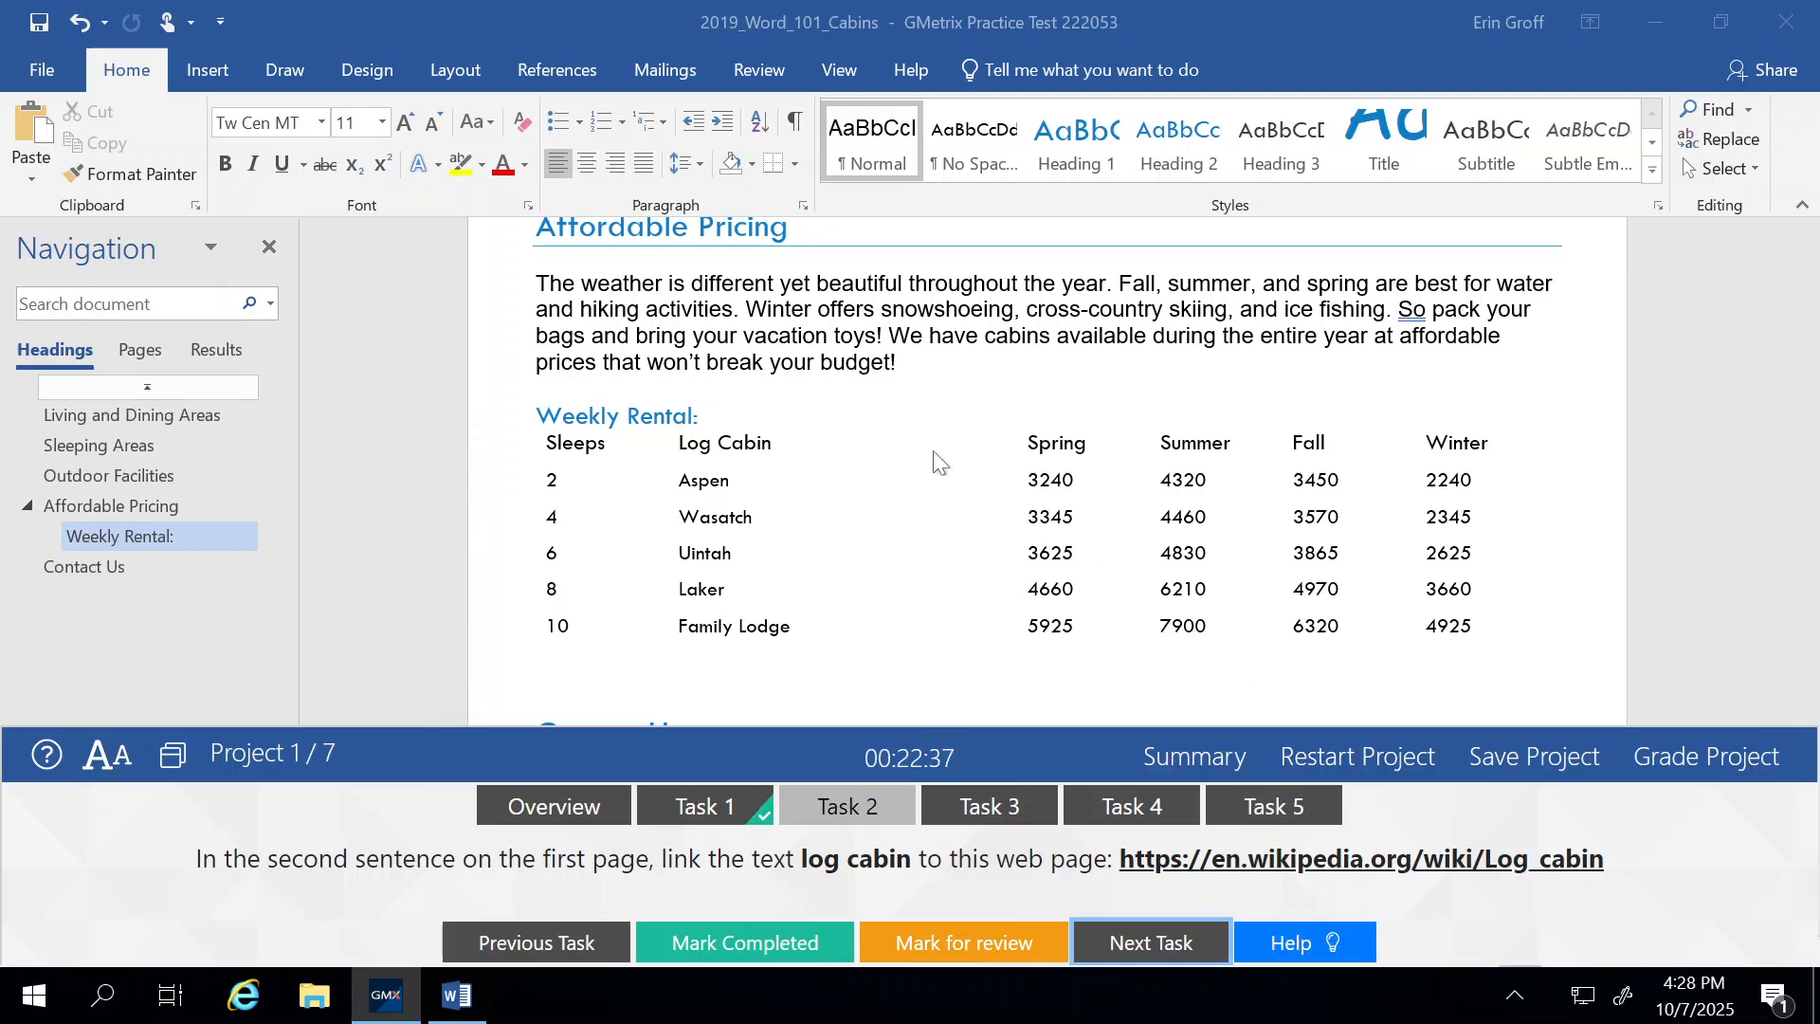
scroll(936, 463, up, 5)
scroll(934, 462, up, 13)
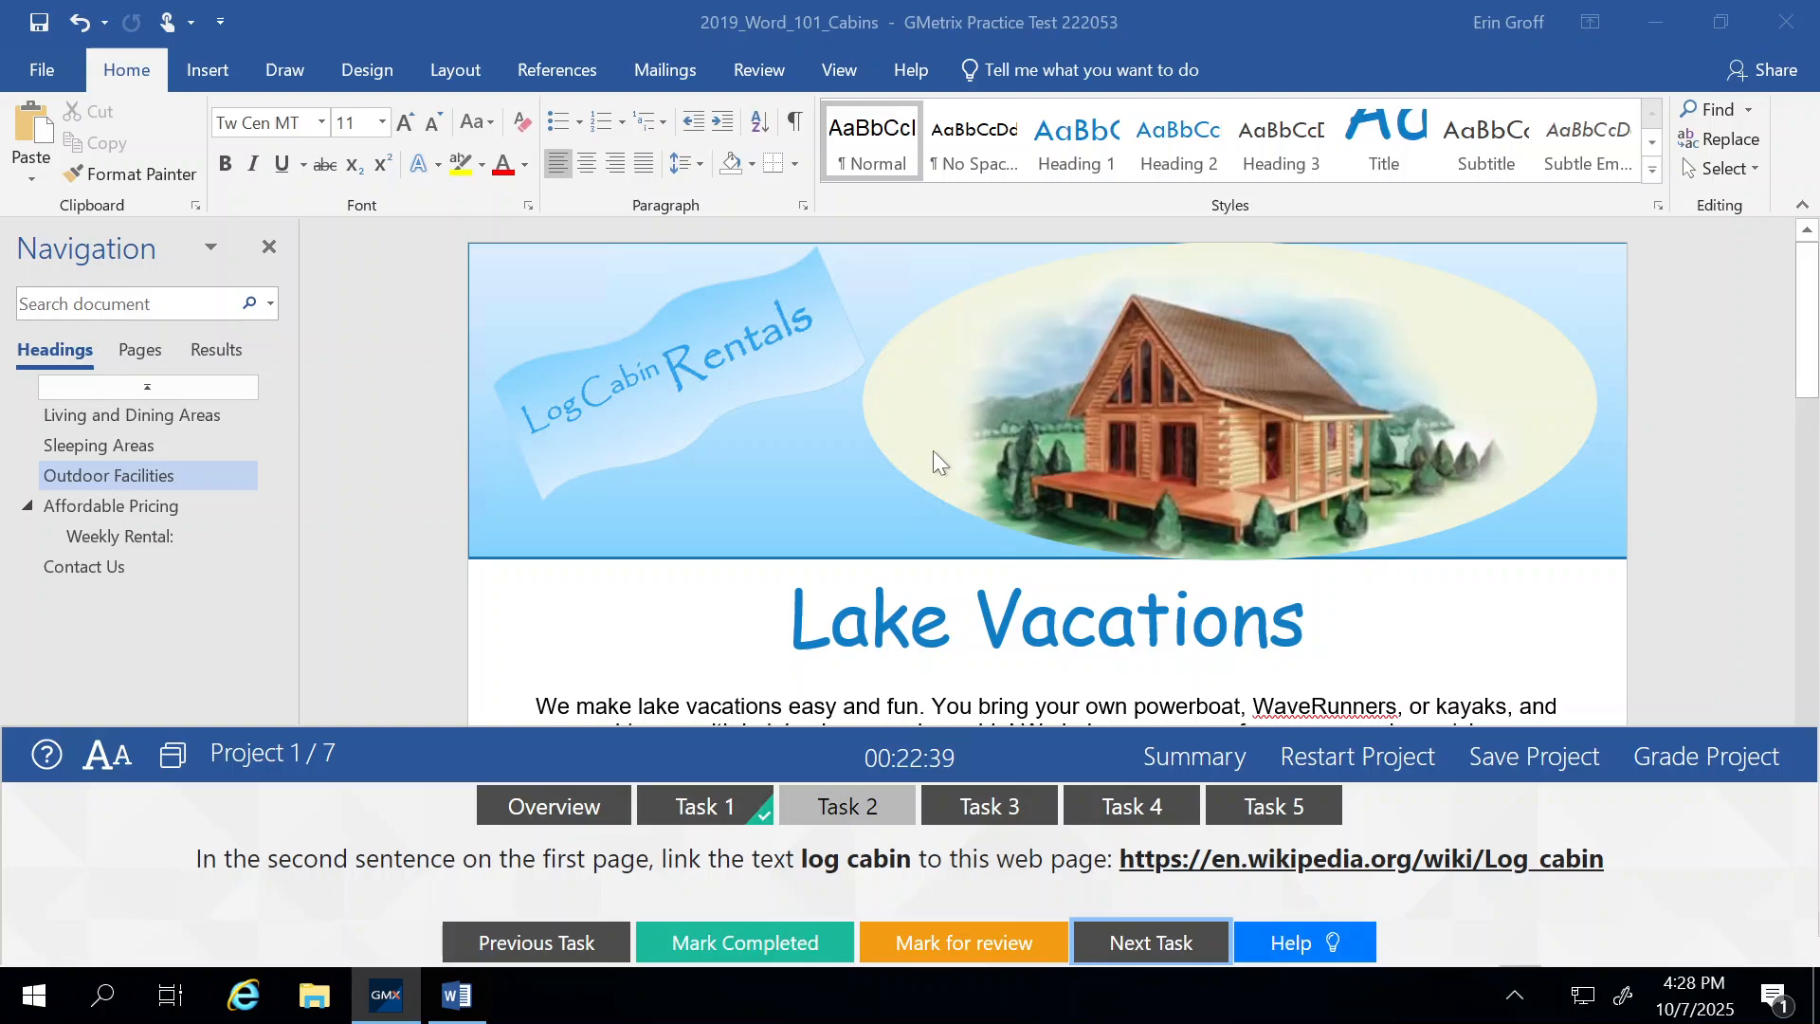
scroll(939, 463, down, 2)
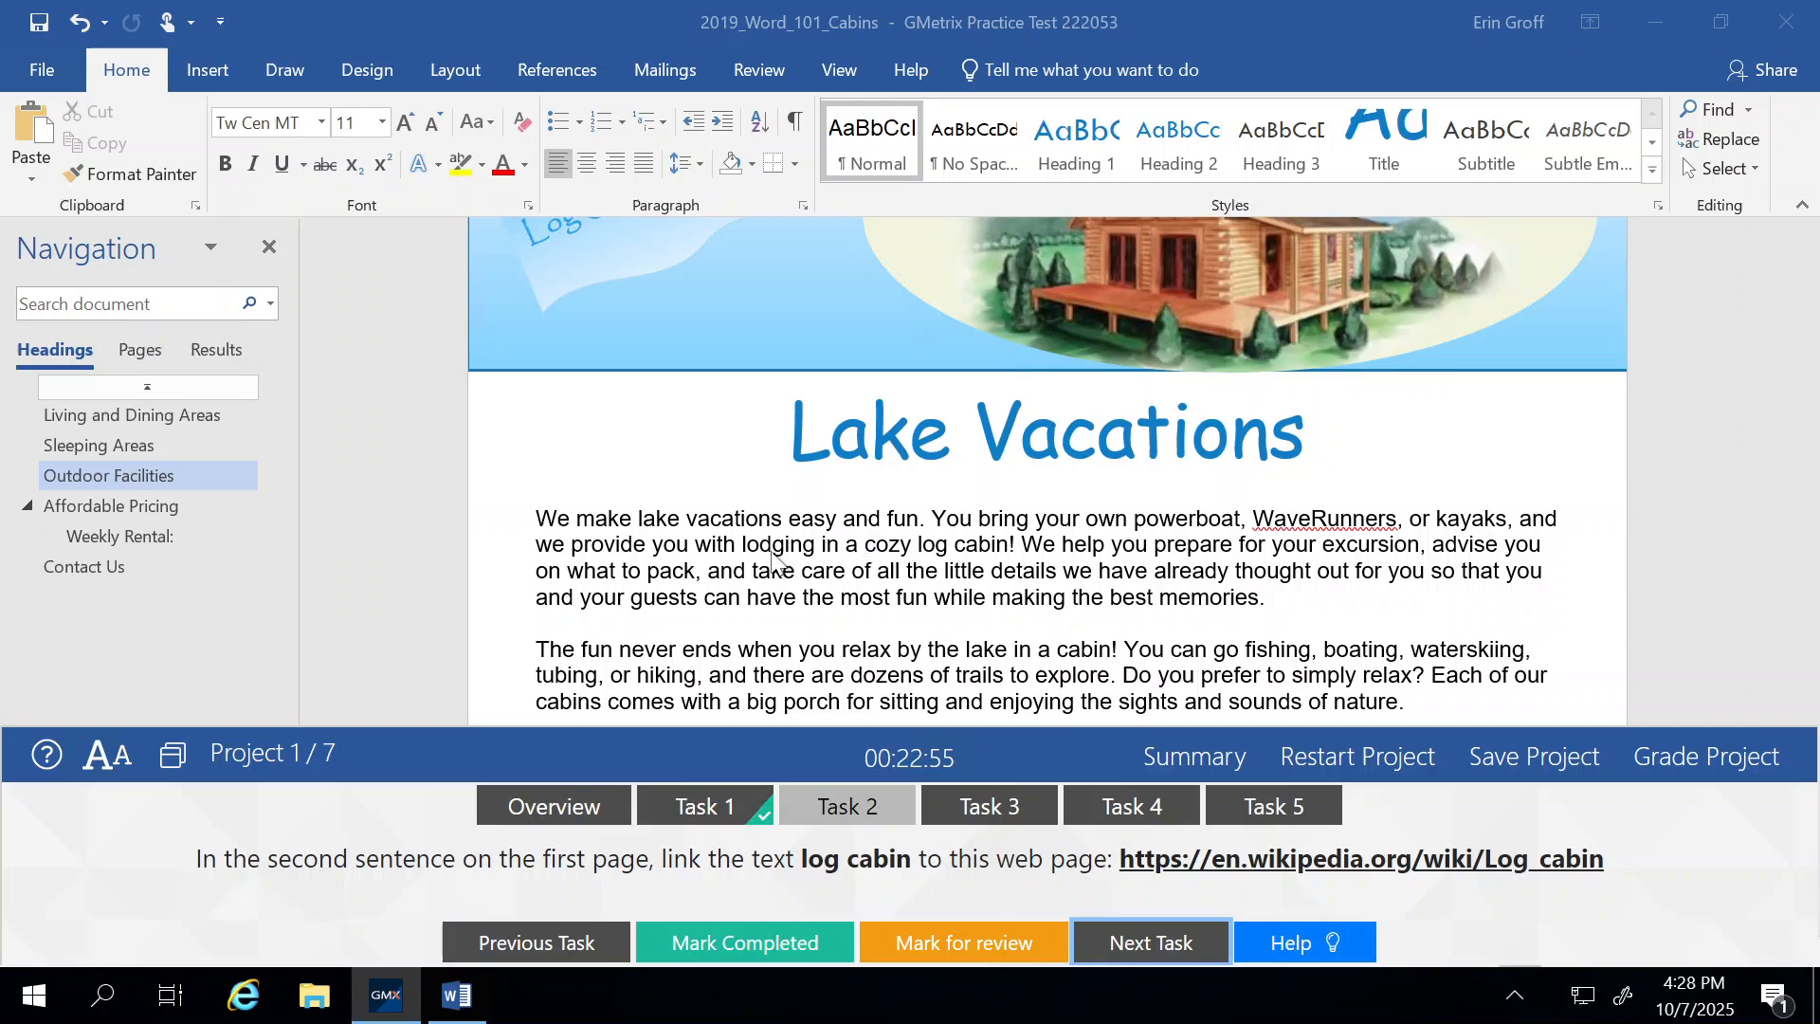
click(930, 554)
double_click(929, 550)
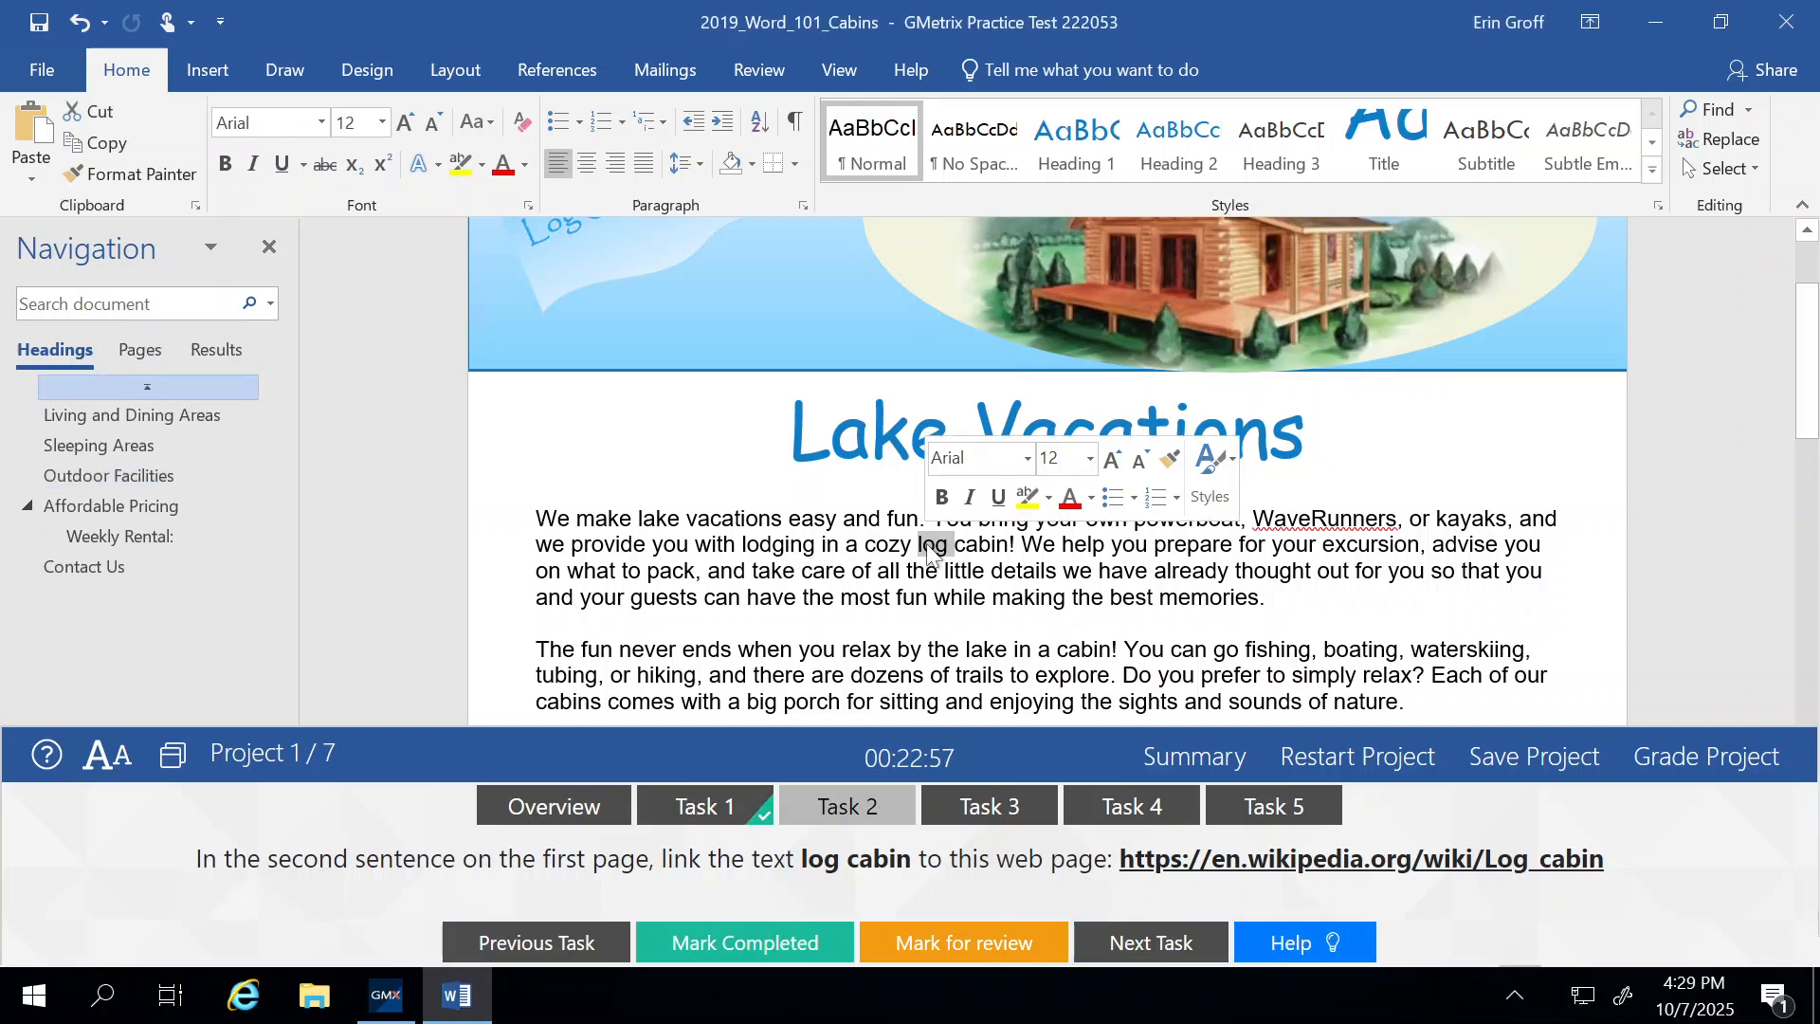
click(937, 545)
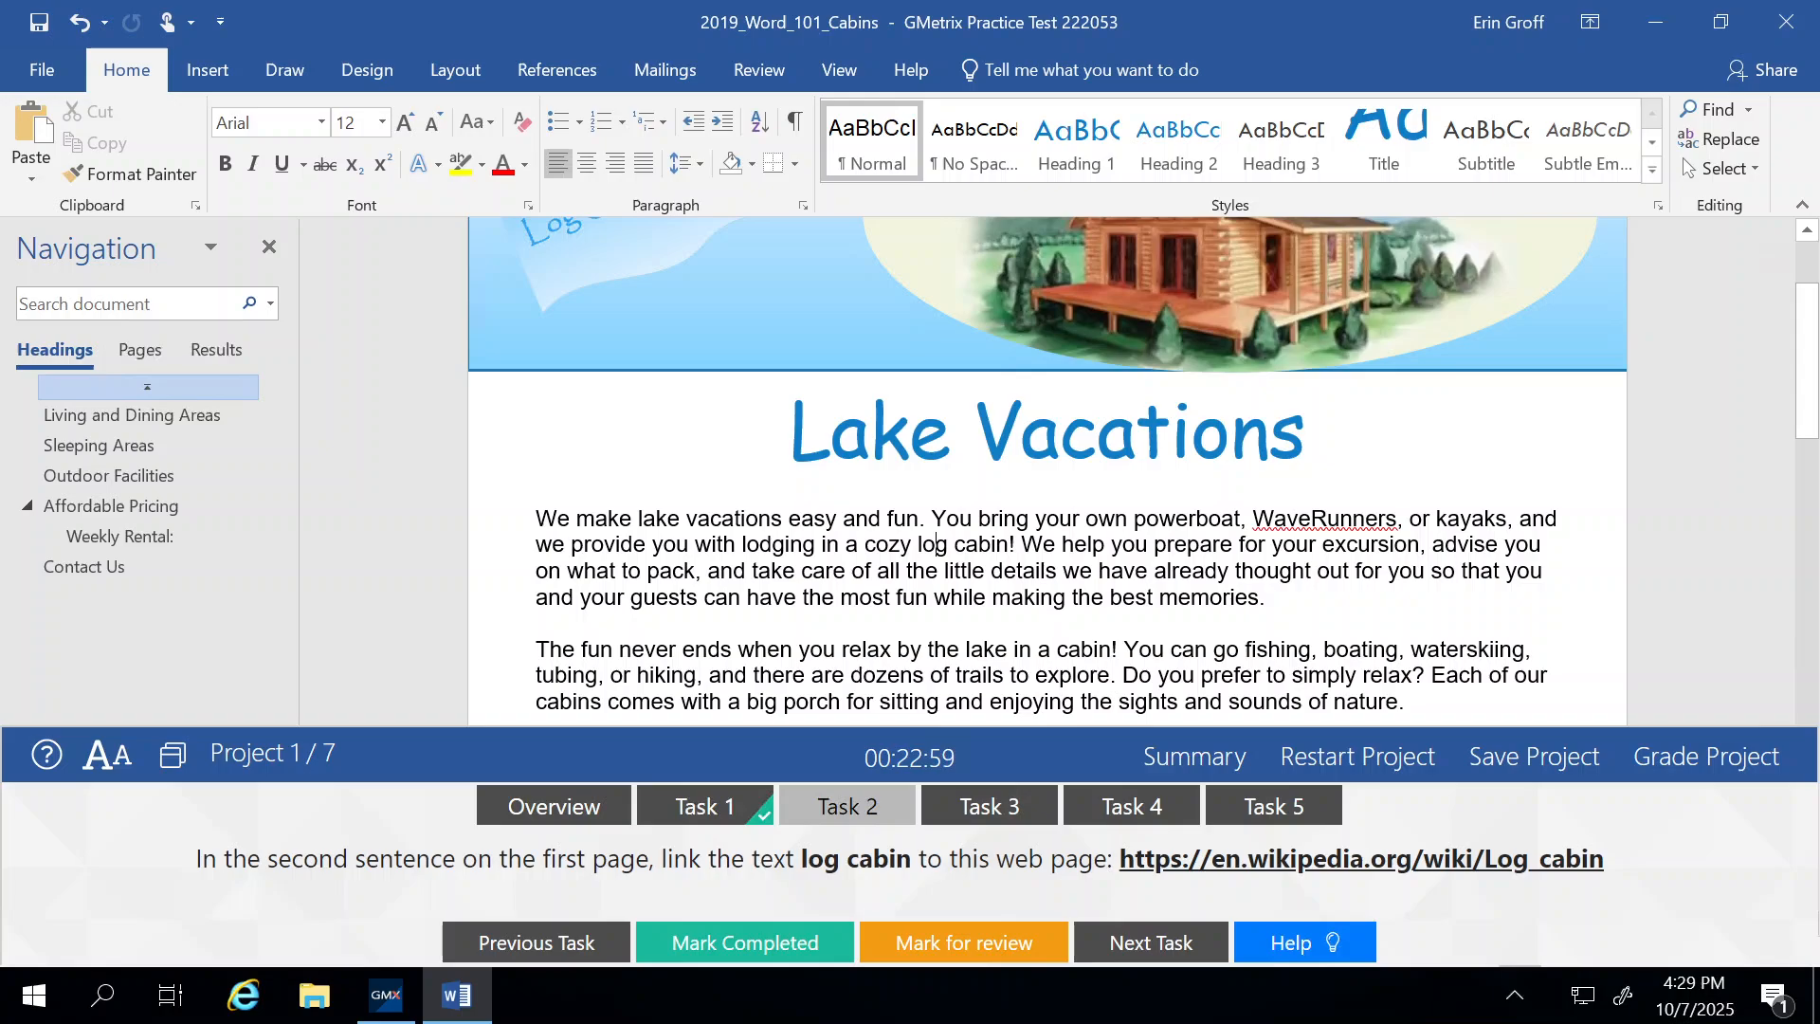
drag(936, 545, 1008, 548)
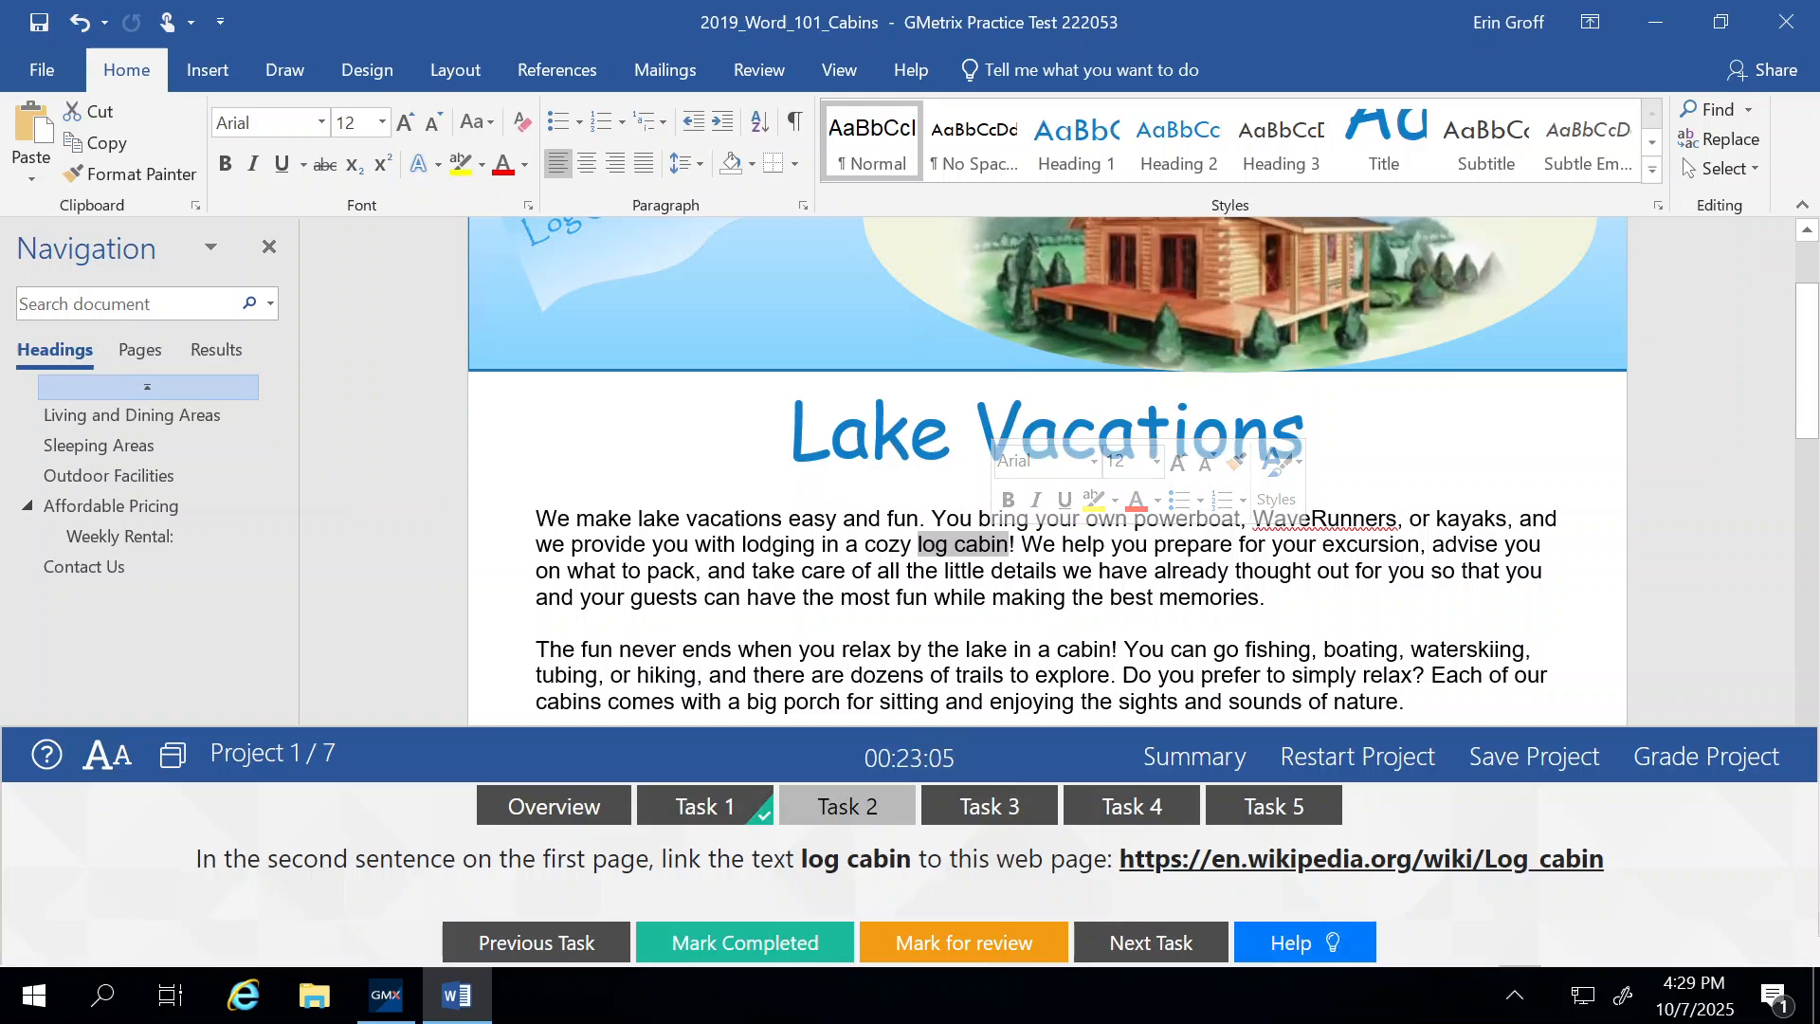
click(206, 74)
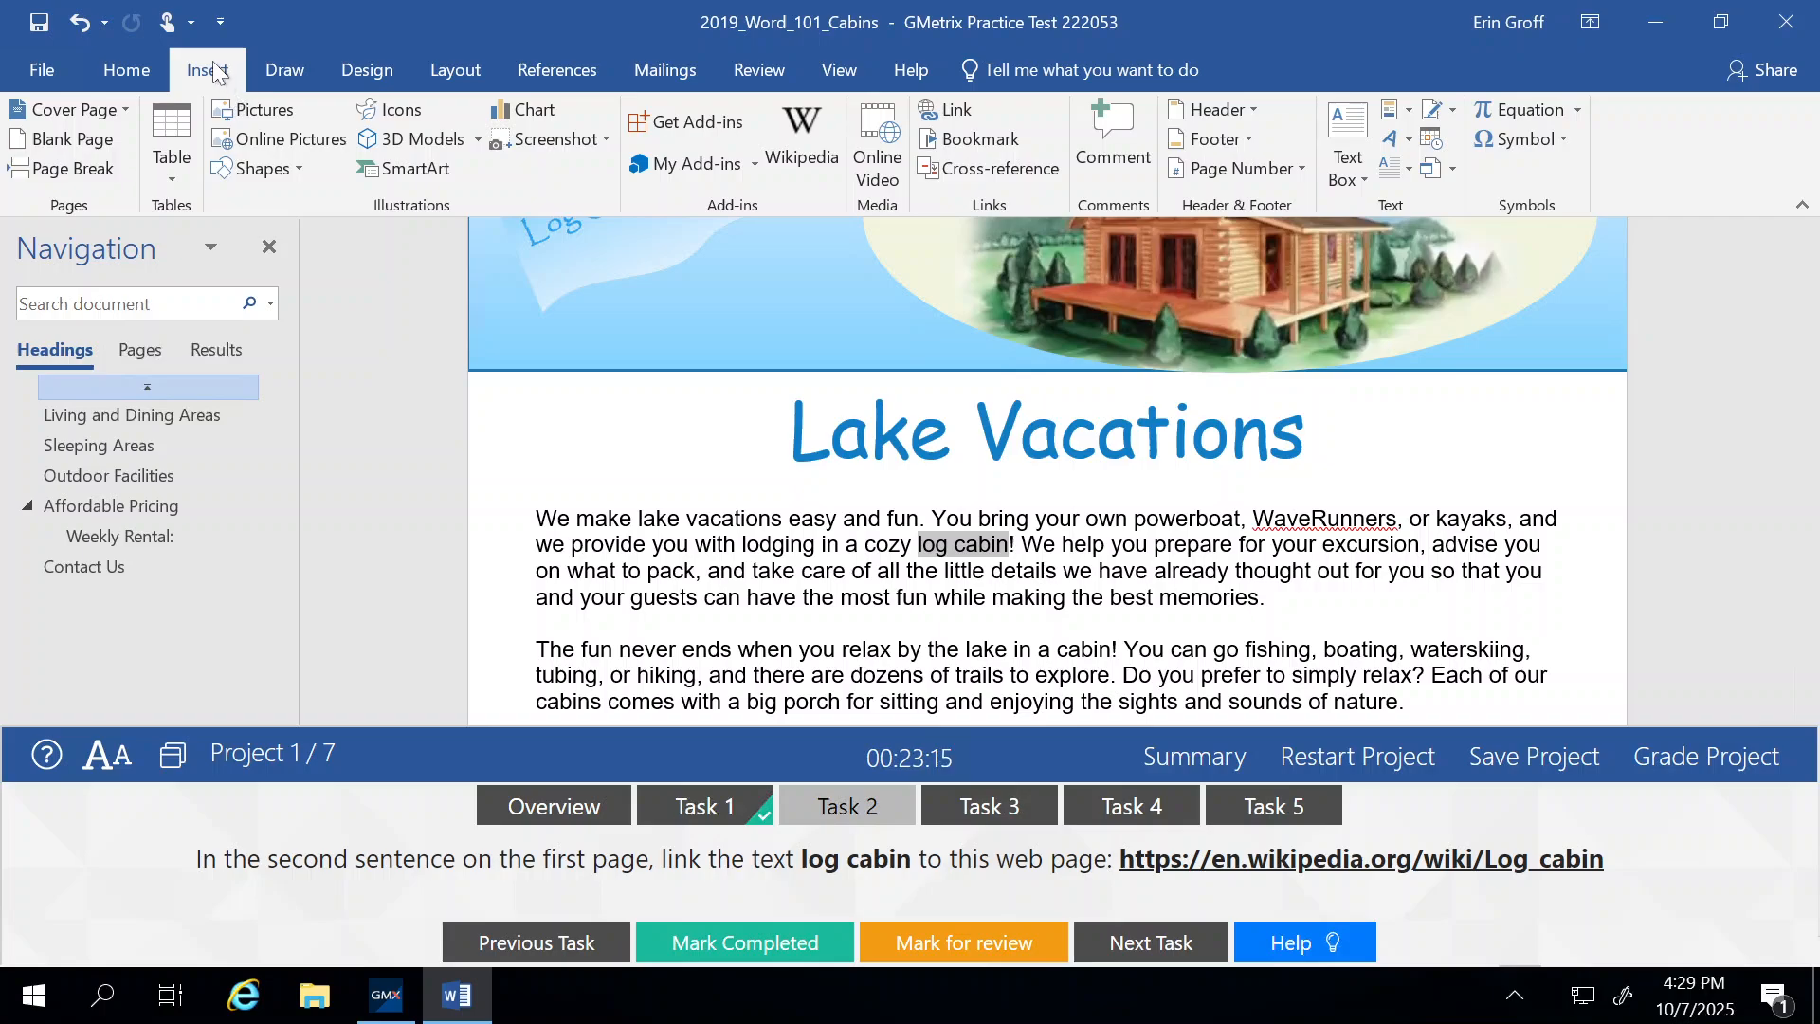
click(956, 112)
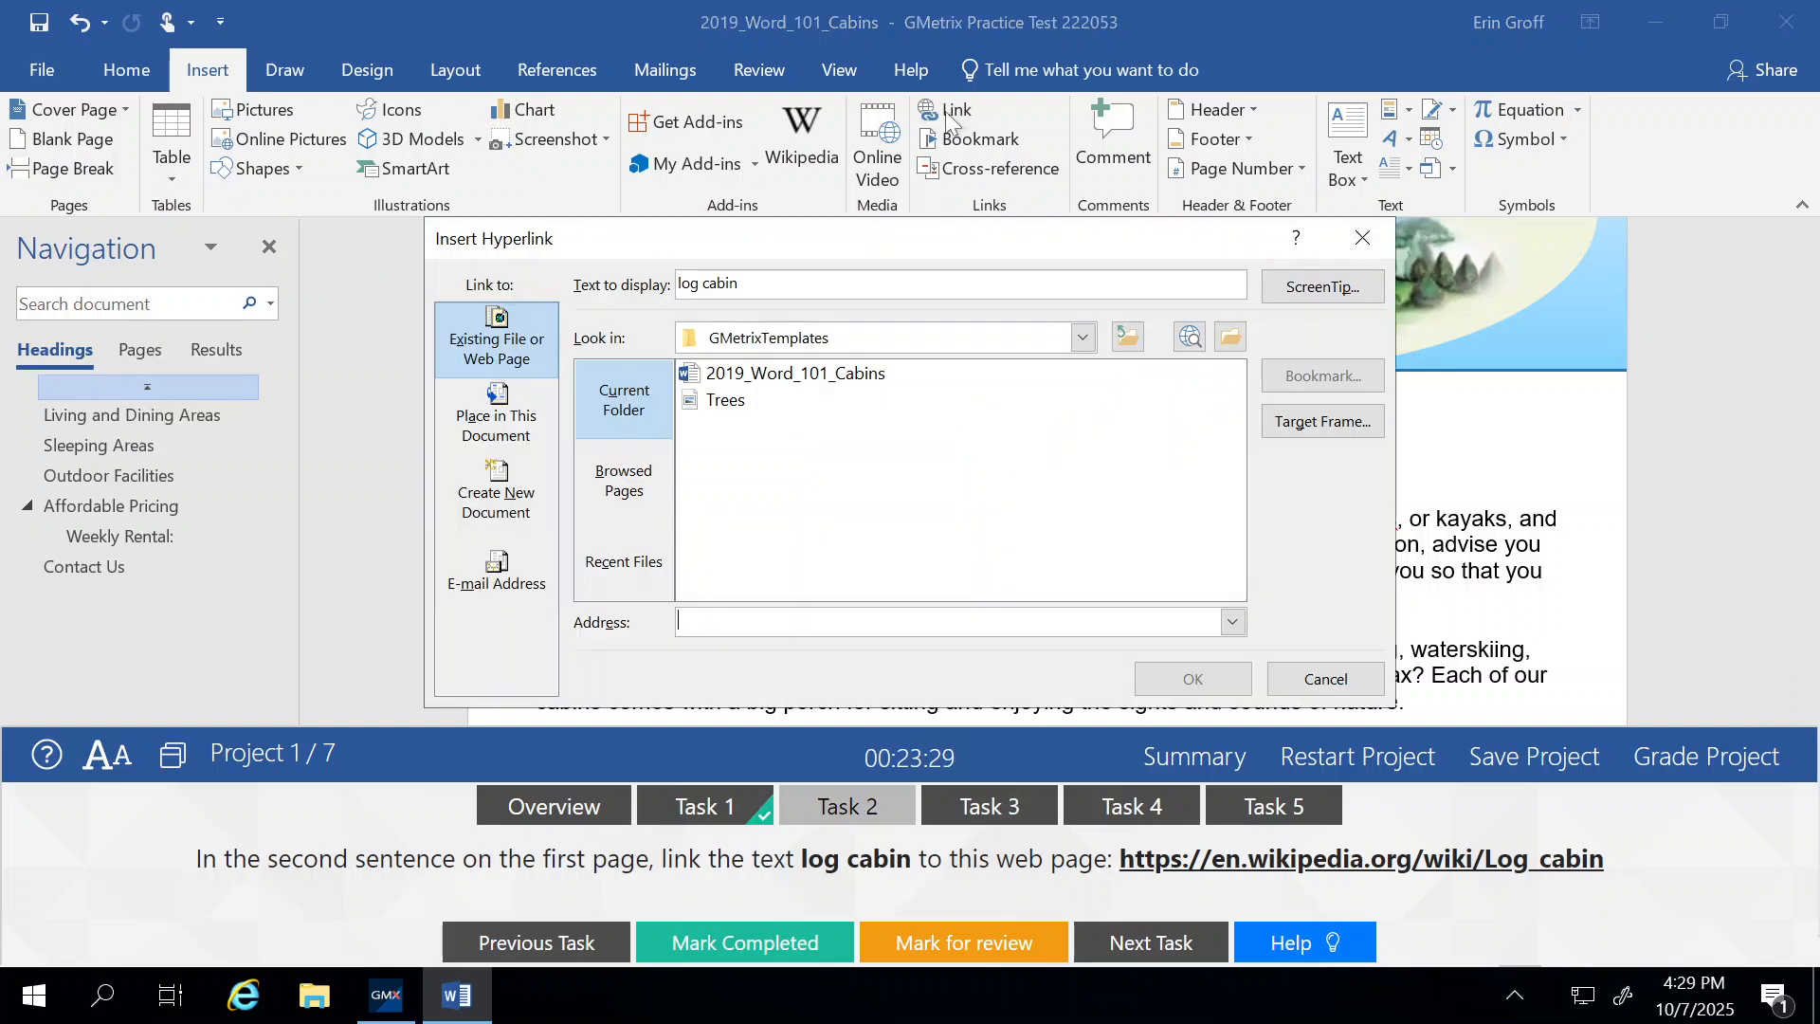
drag(947, 243, 956, 141)
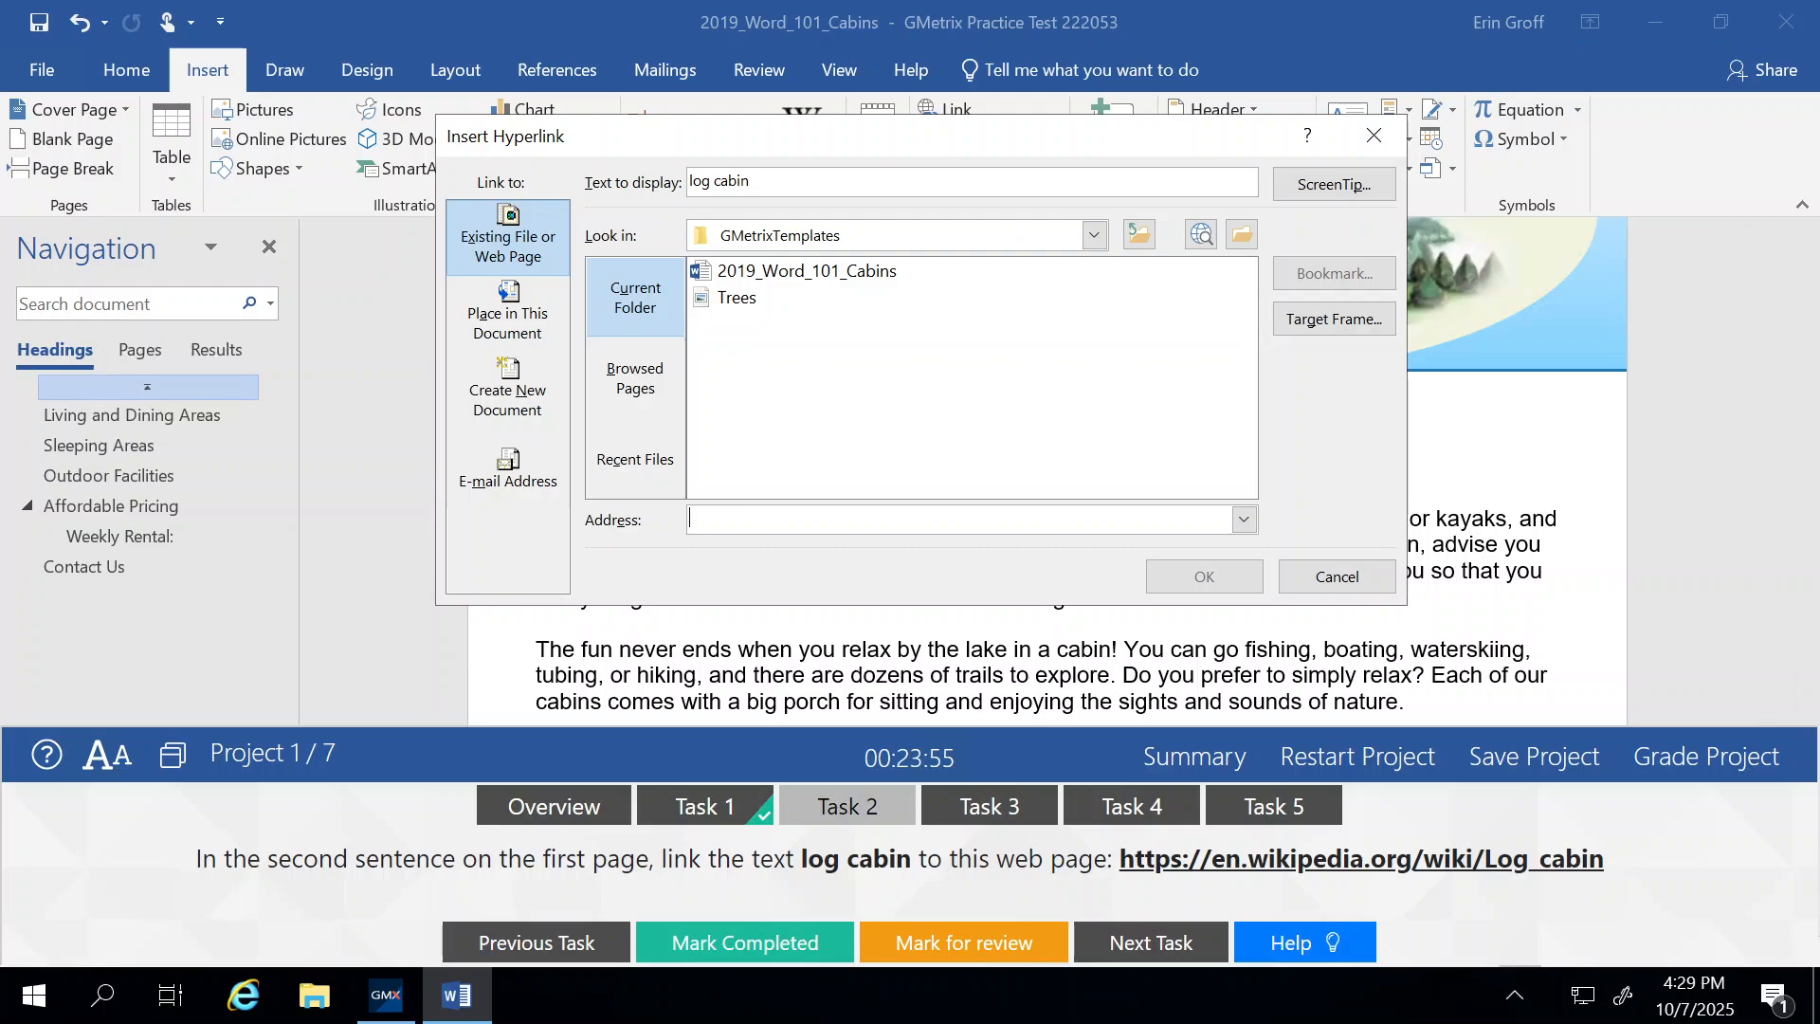
text(http)
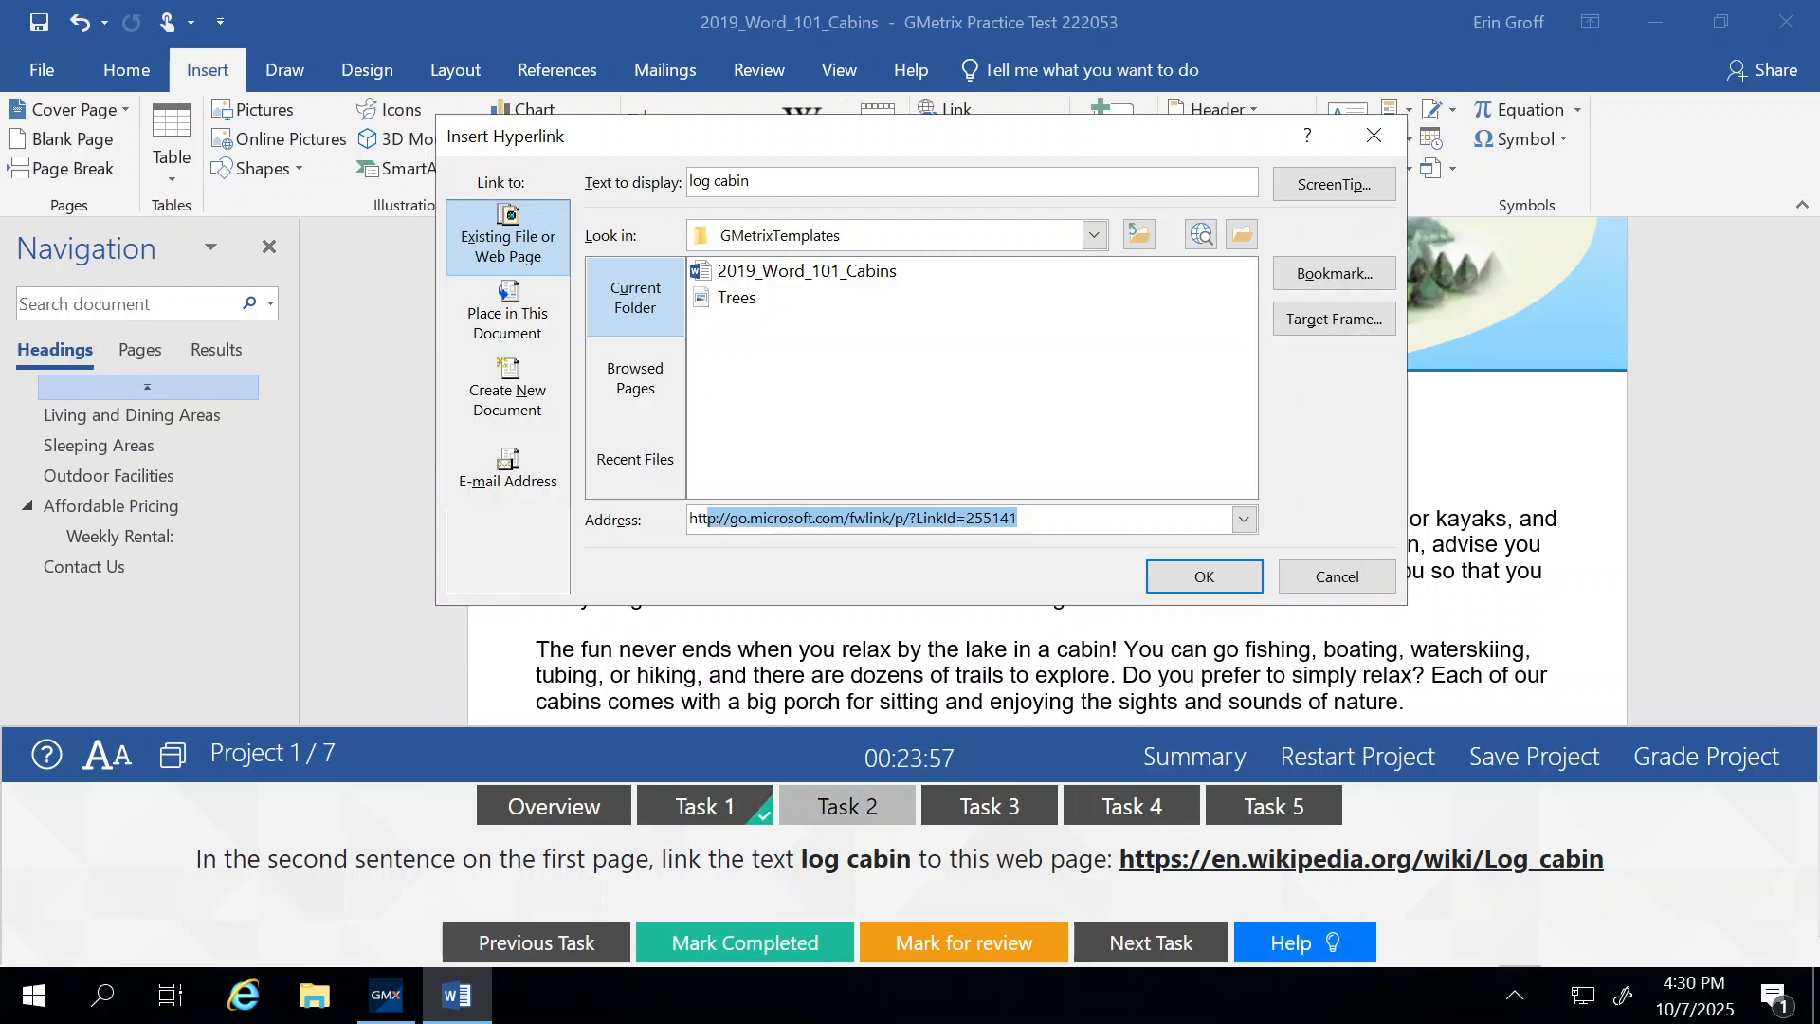
key(BackSpace)
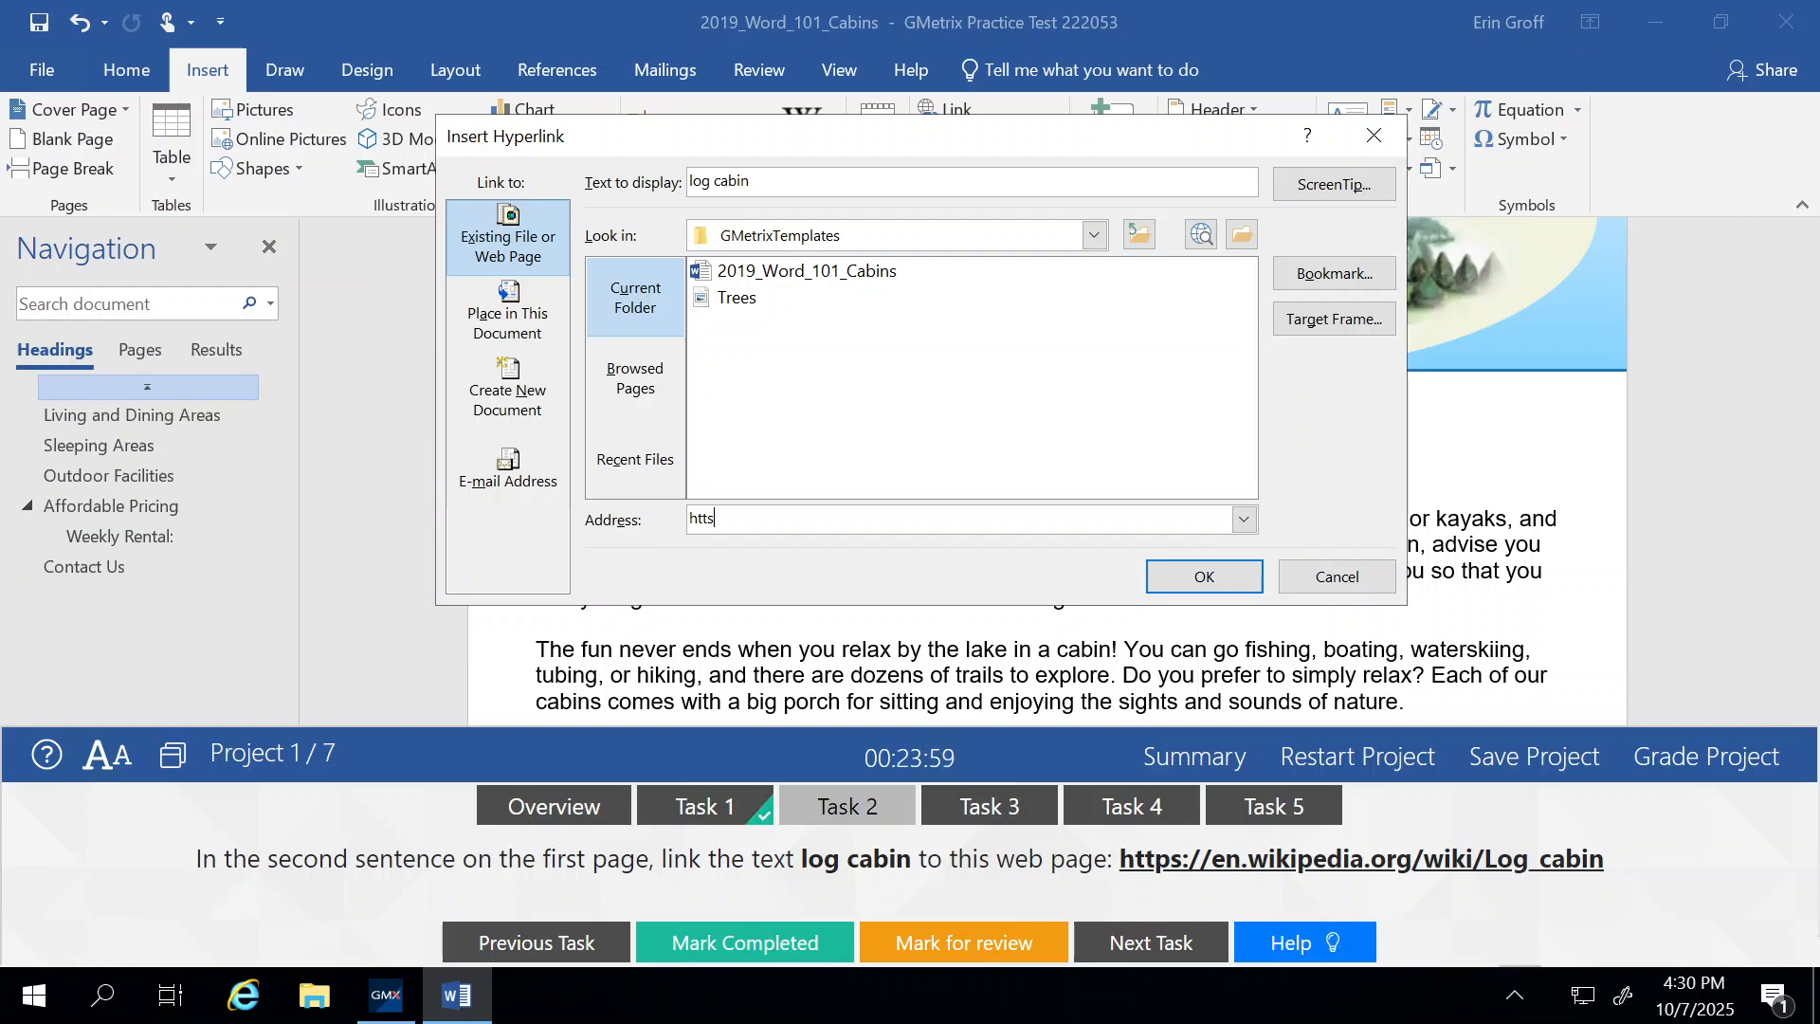
text(ps://en.wikipedia.org/)
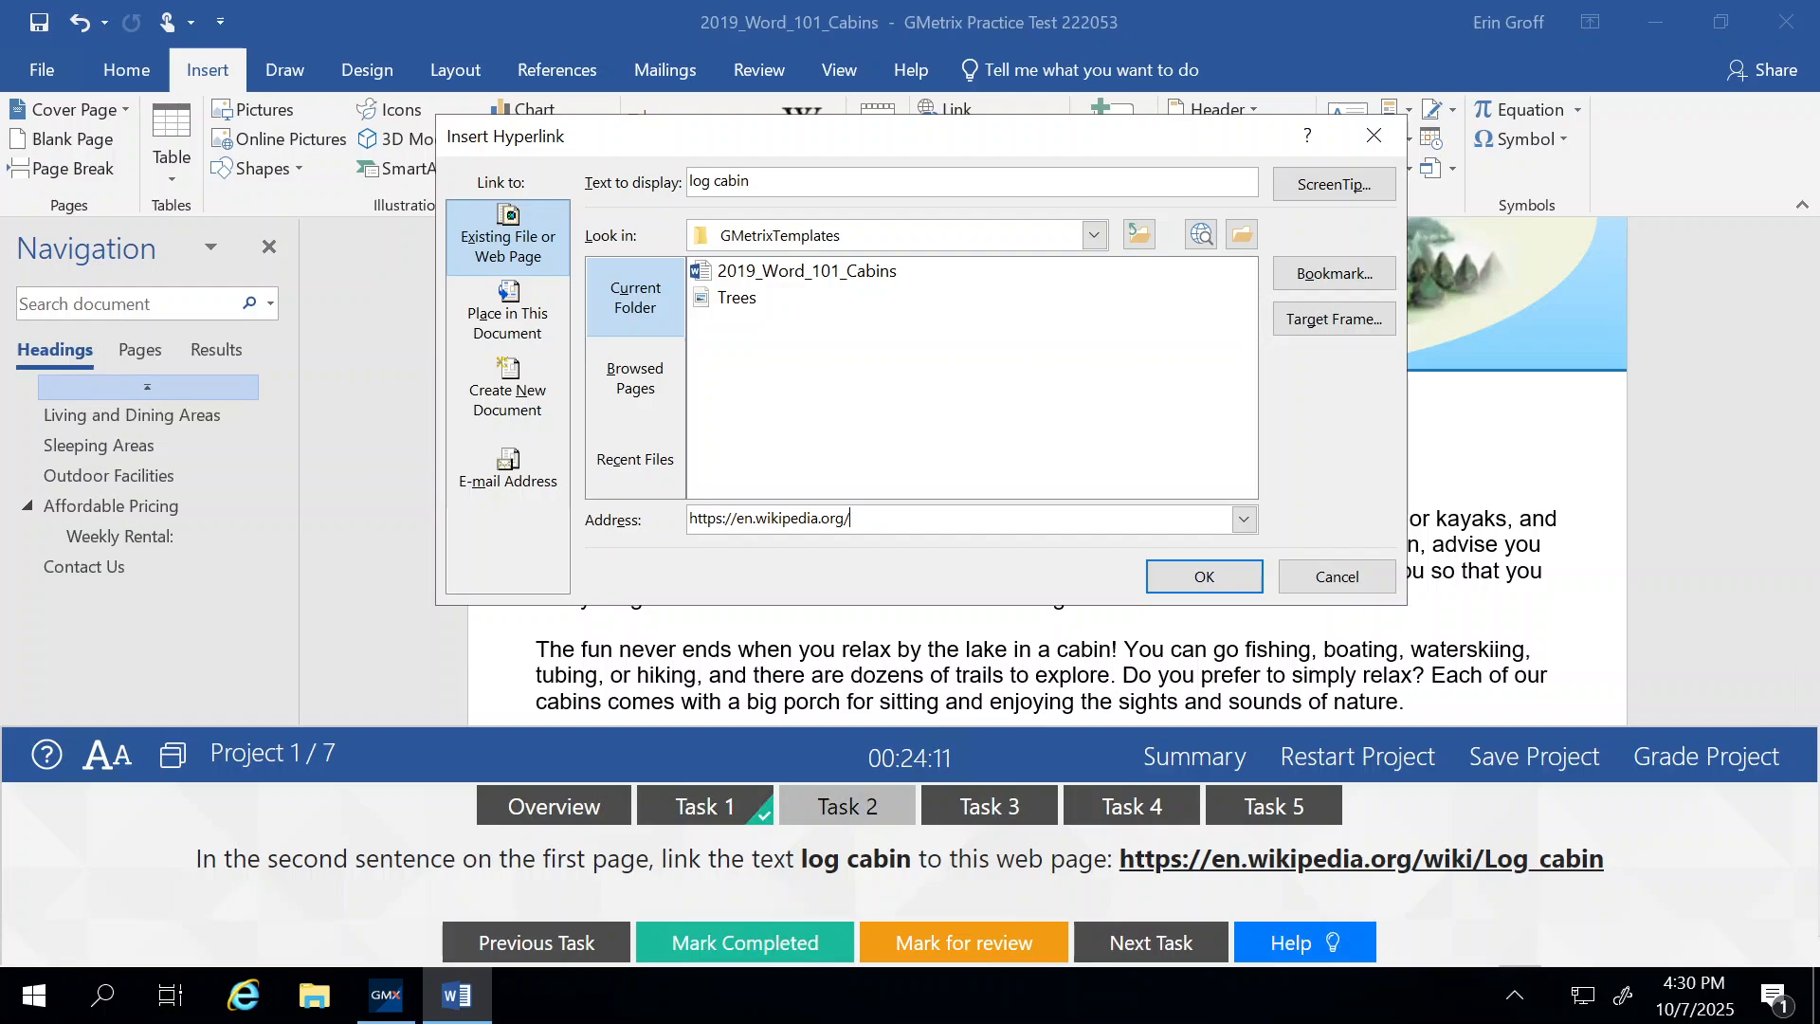
text(wiki/L)
text(og_)
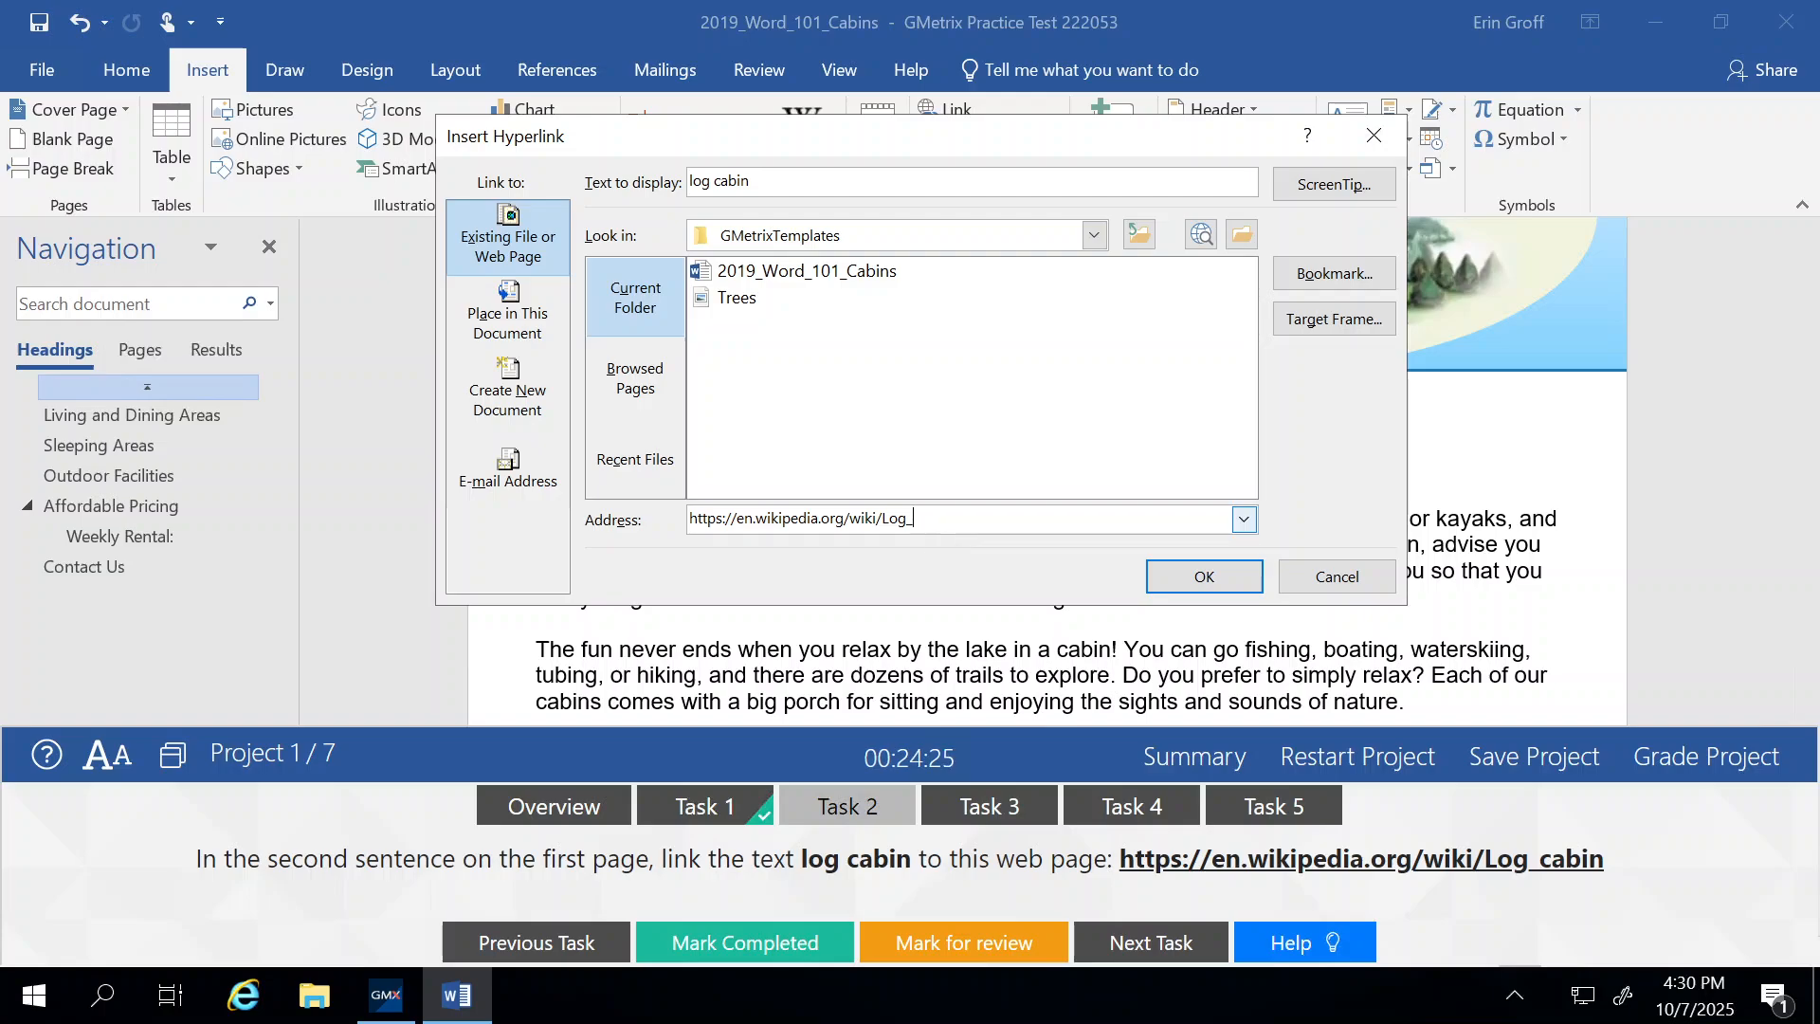
text(cabin)
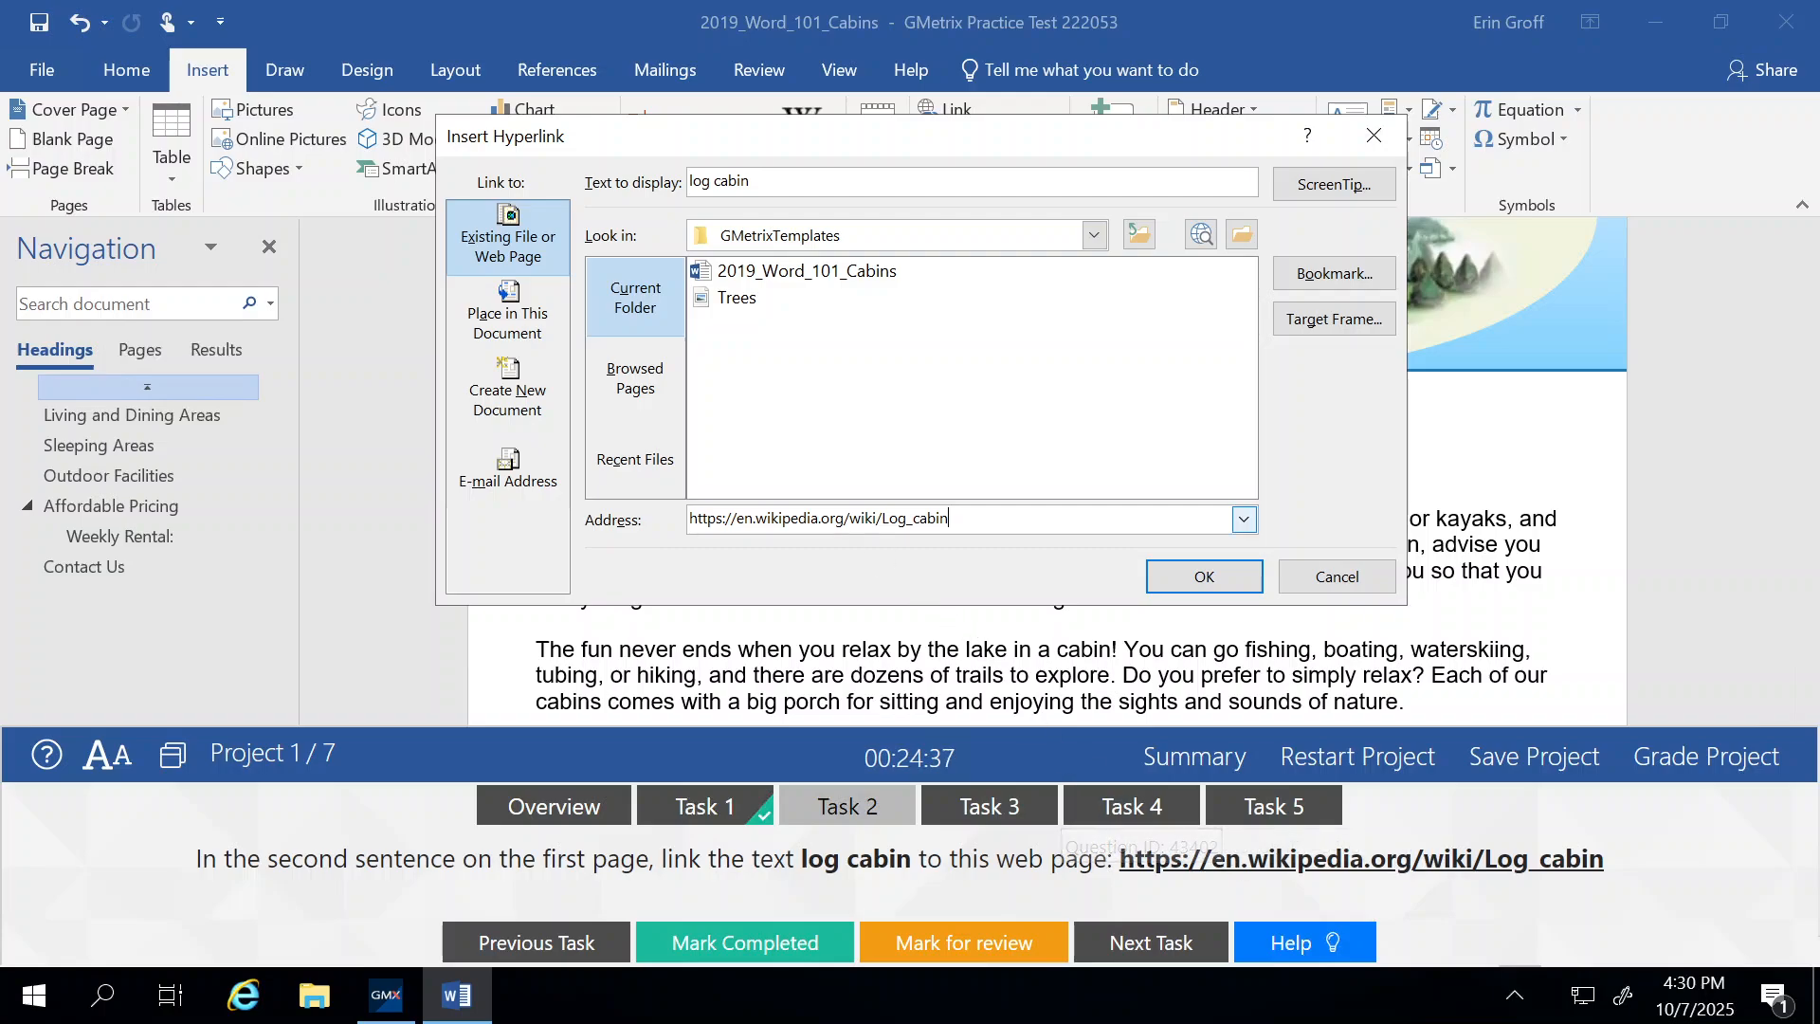
click(1204, 577)
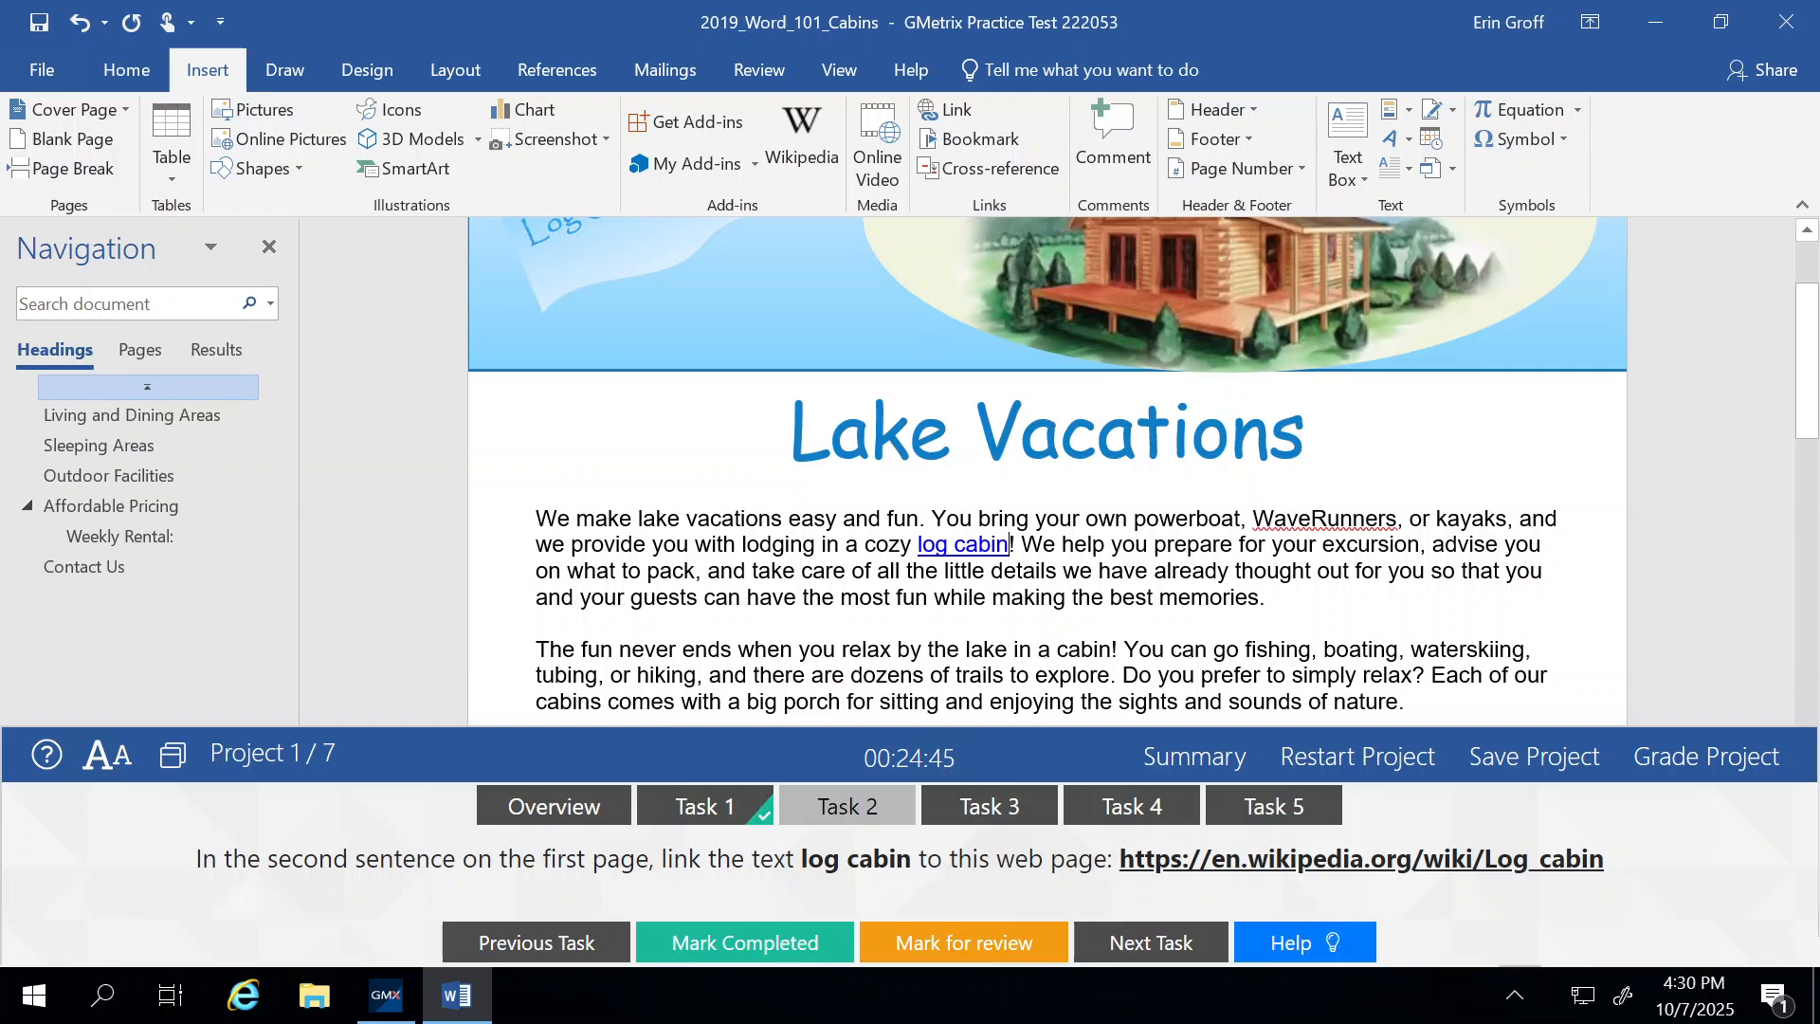
Mark Task 2 as completed and advance to Task 3.
click(725, 945)
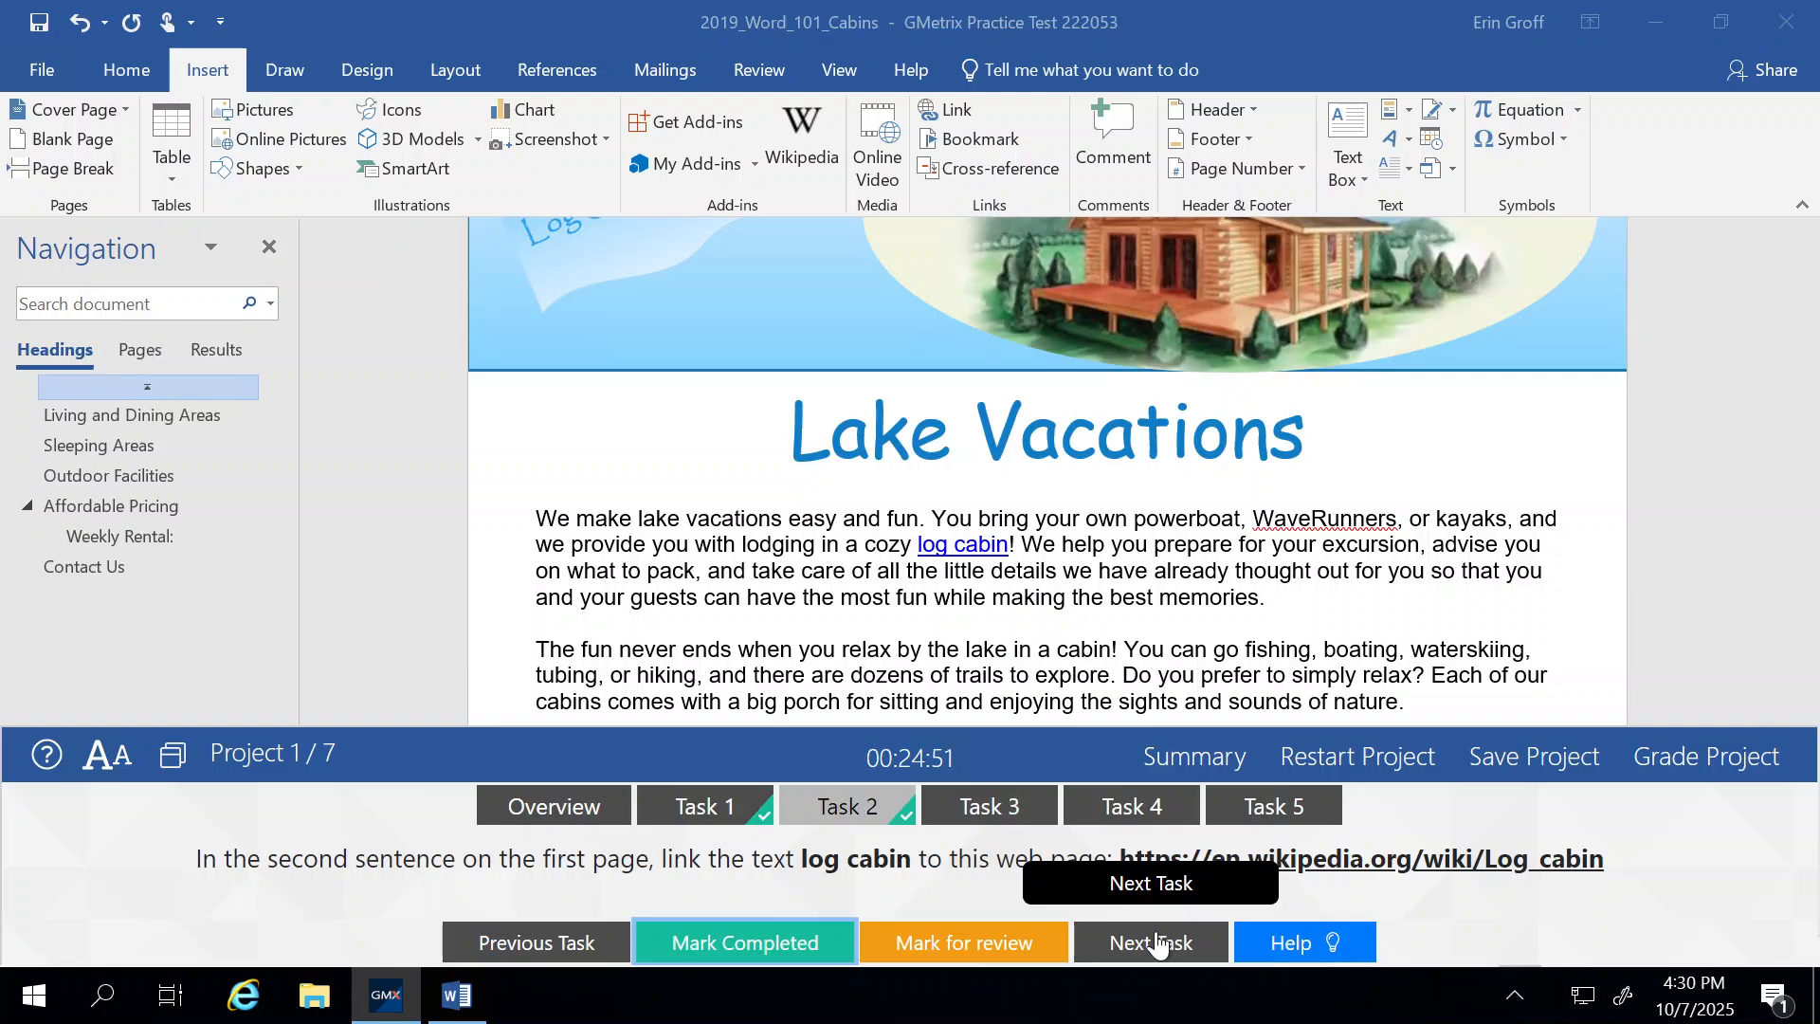
click(1158, 942)
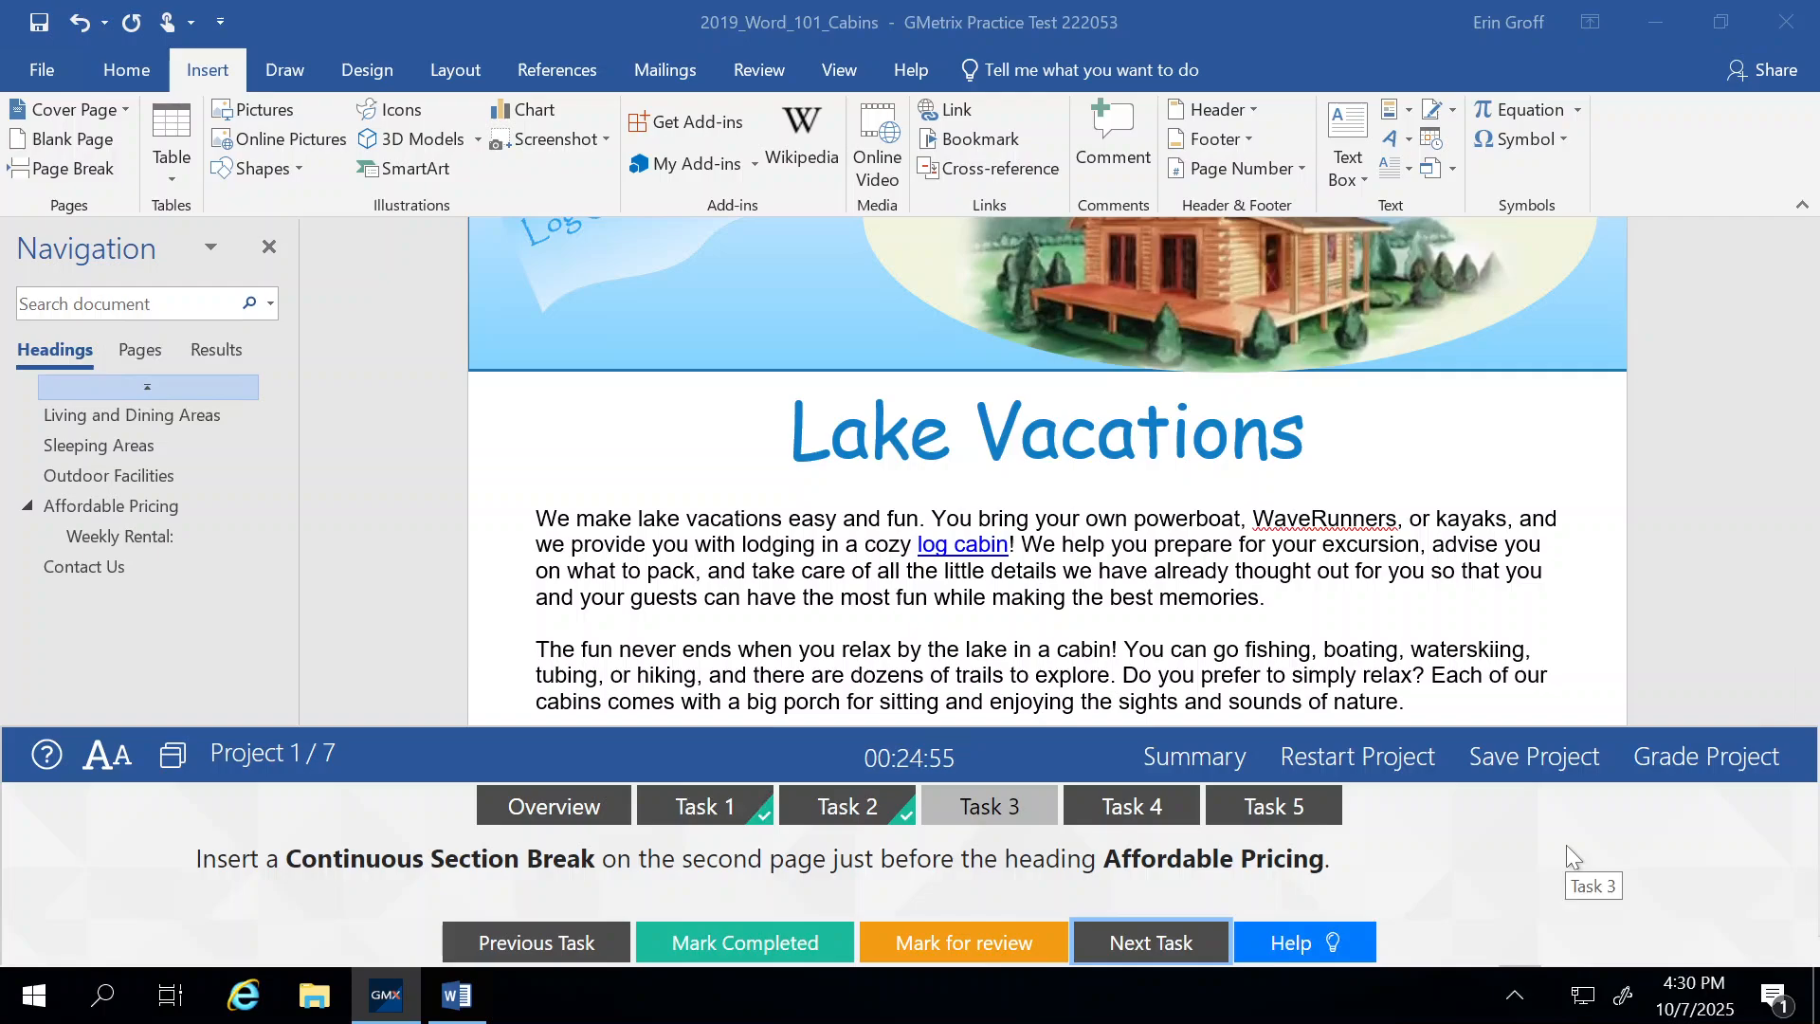
Show the help for Task 3 and look through its instructions for inserting the section break.
click(1312, 949)
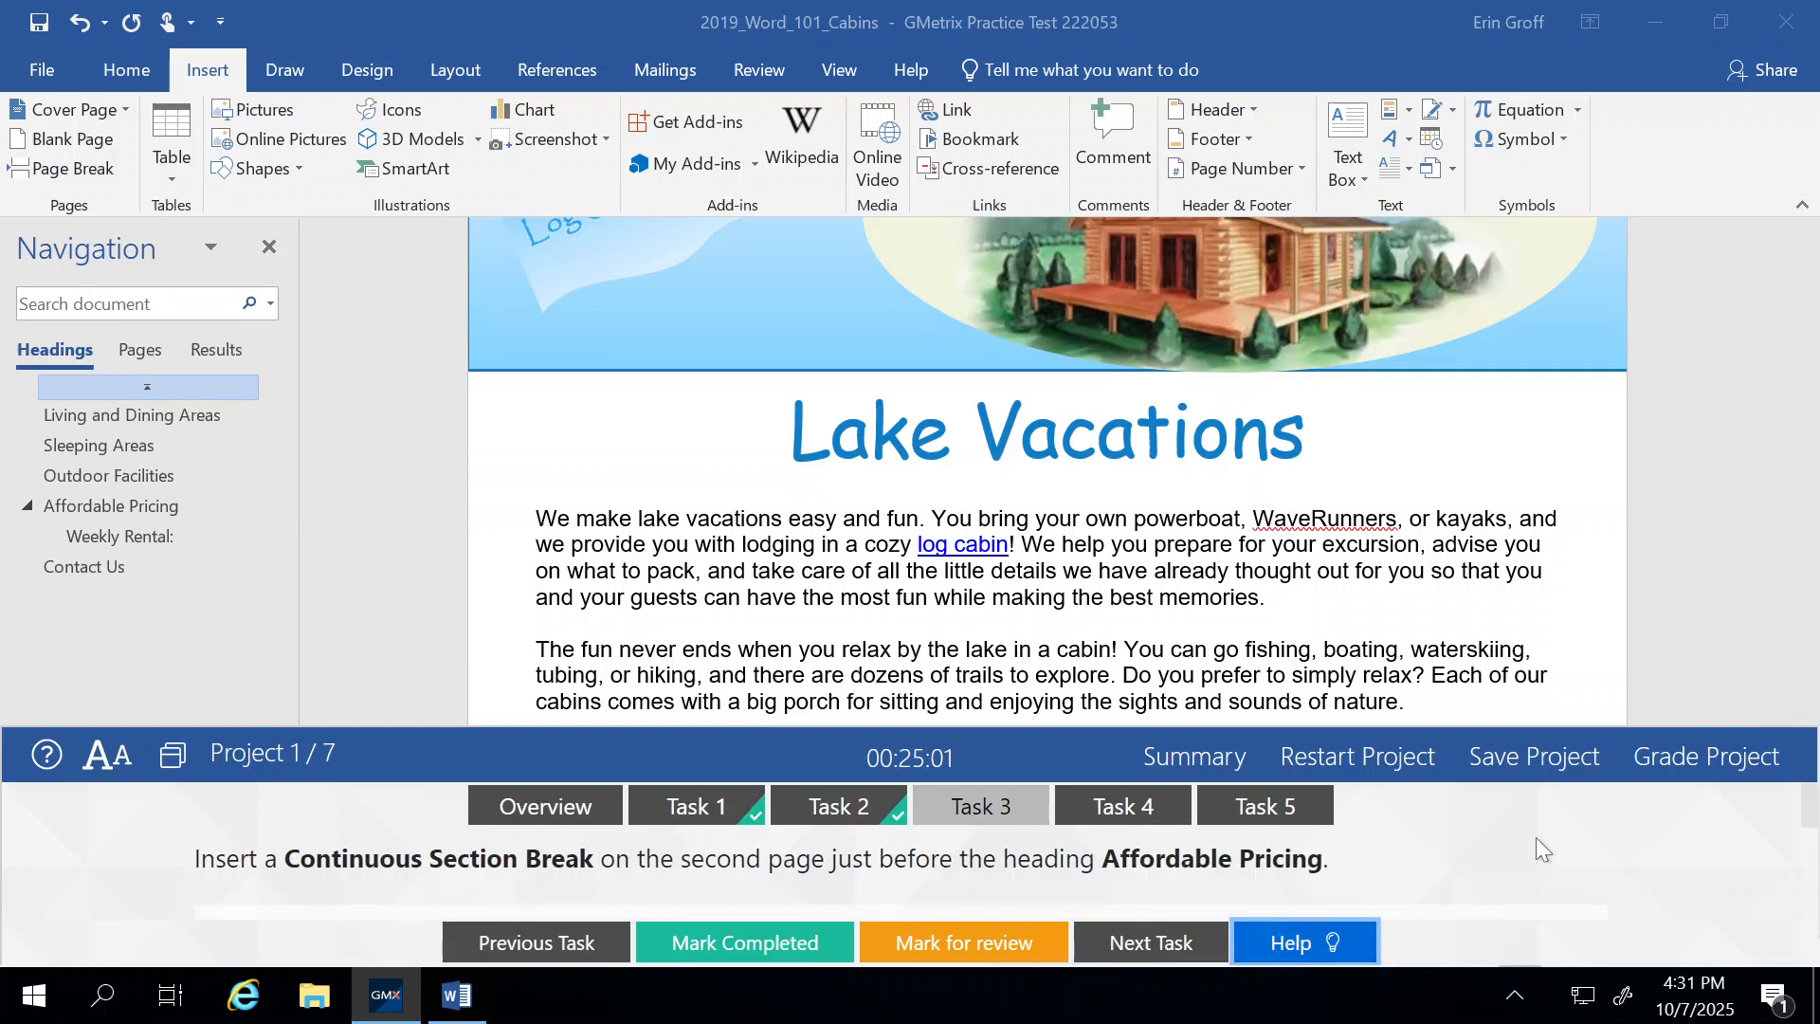
scroll(1537, 844, down, 5)
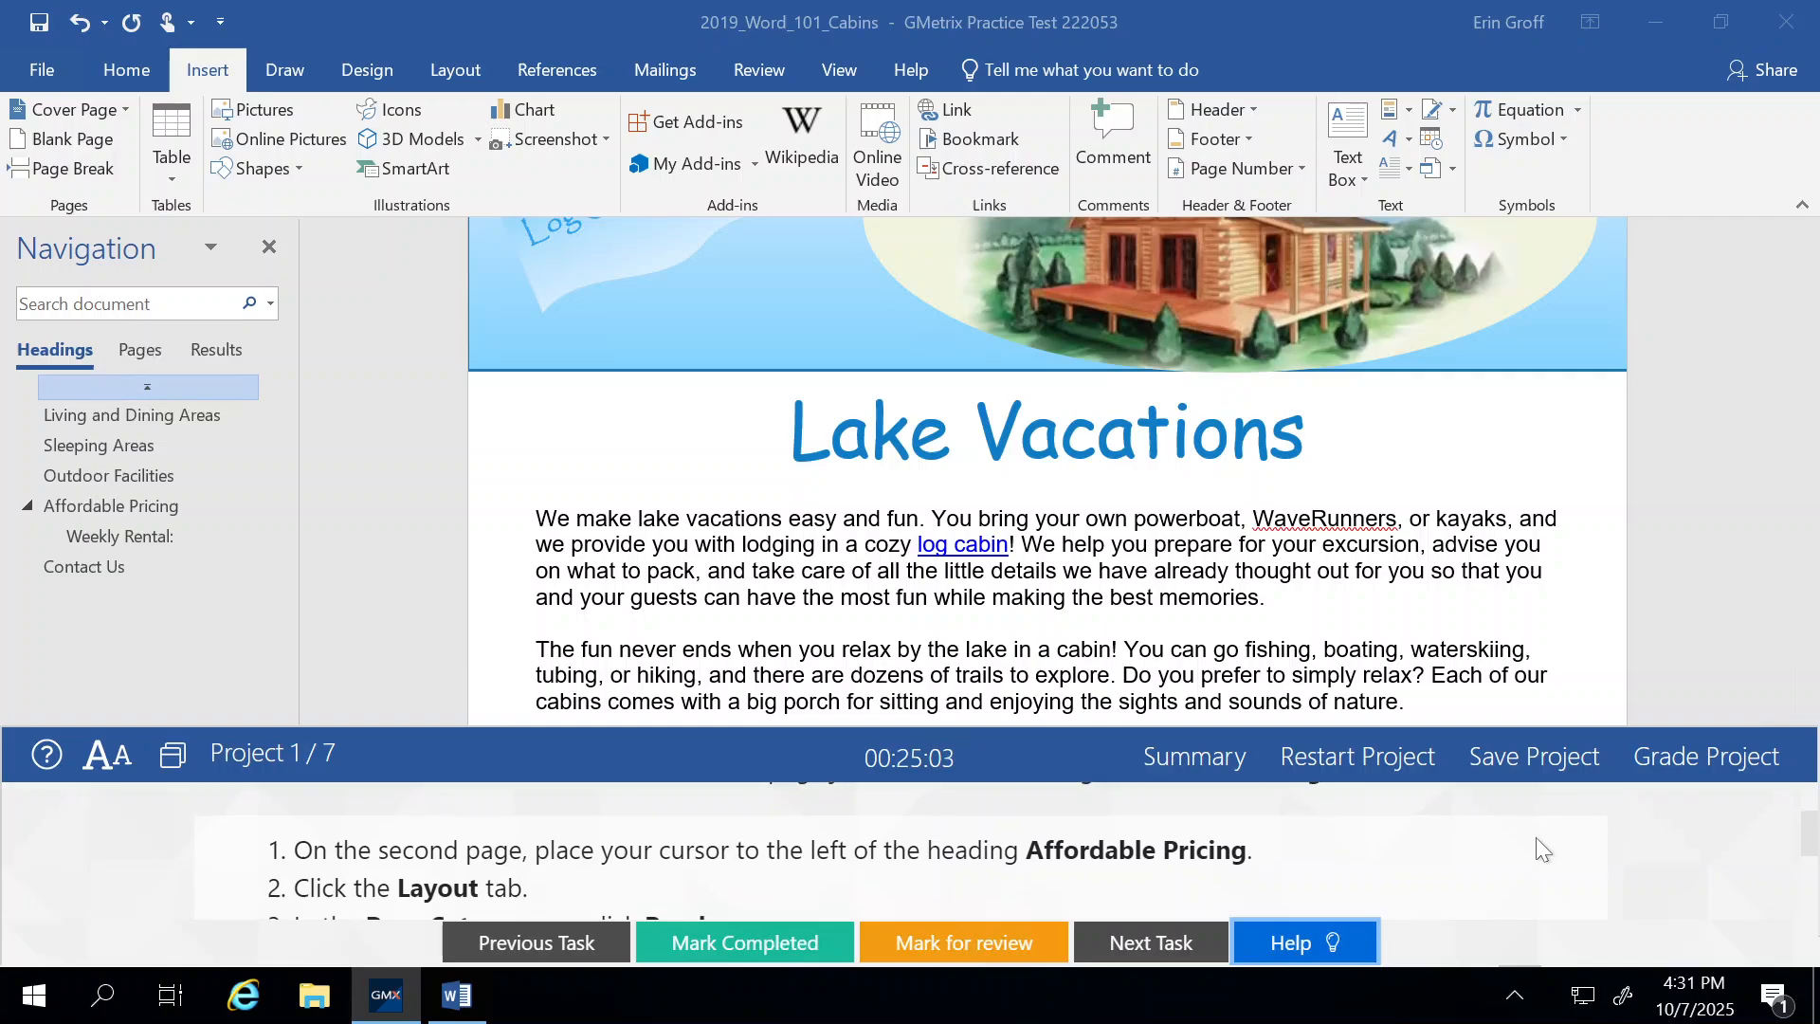
scroll(1536, 839, up, 5)
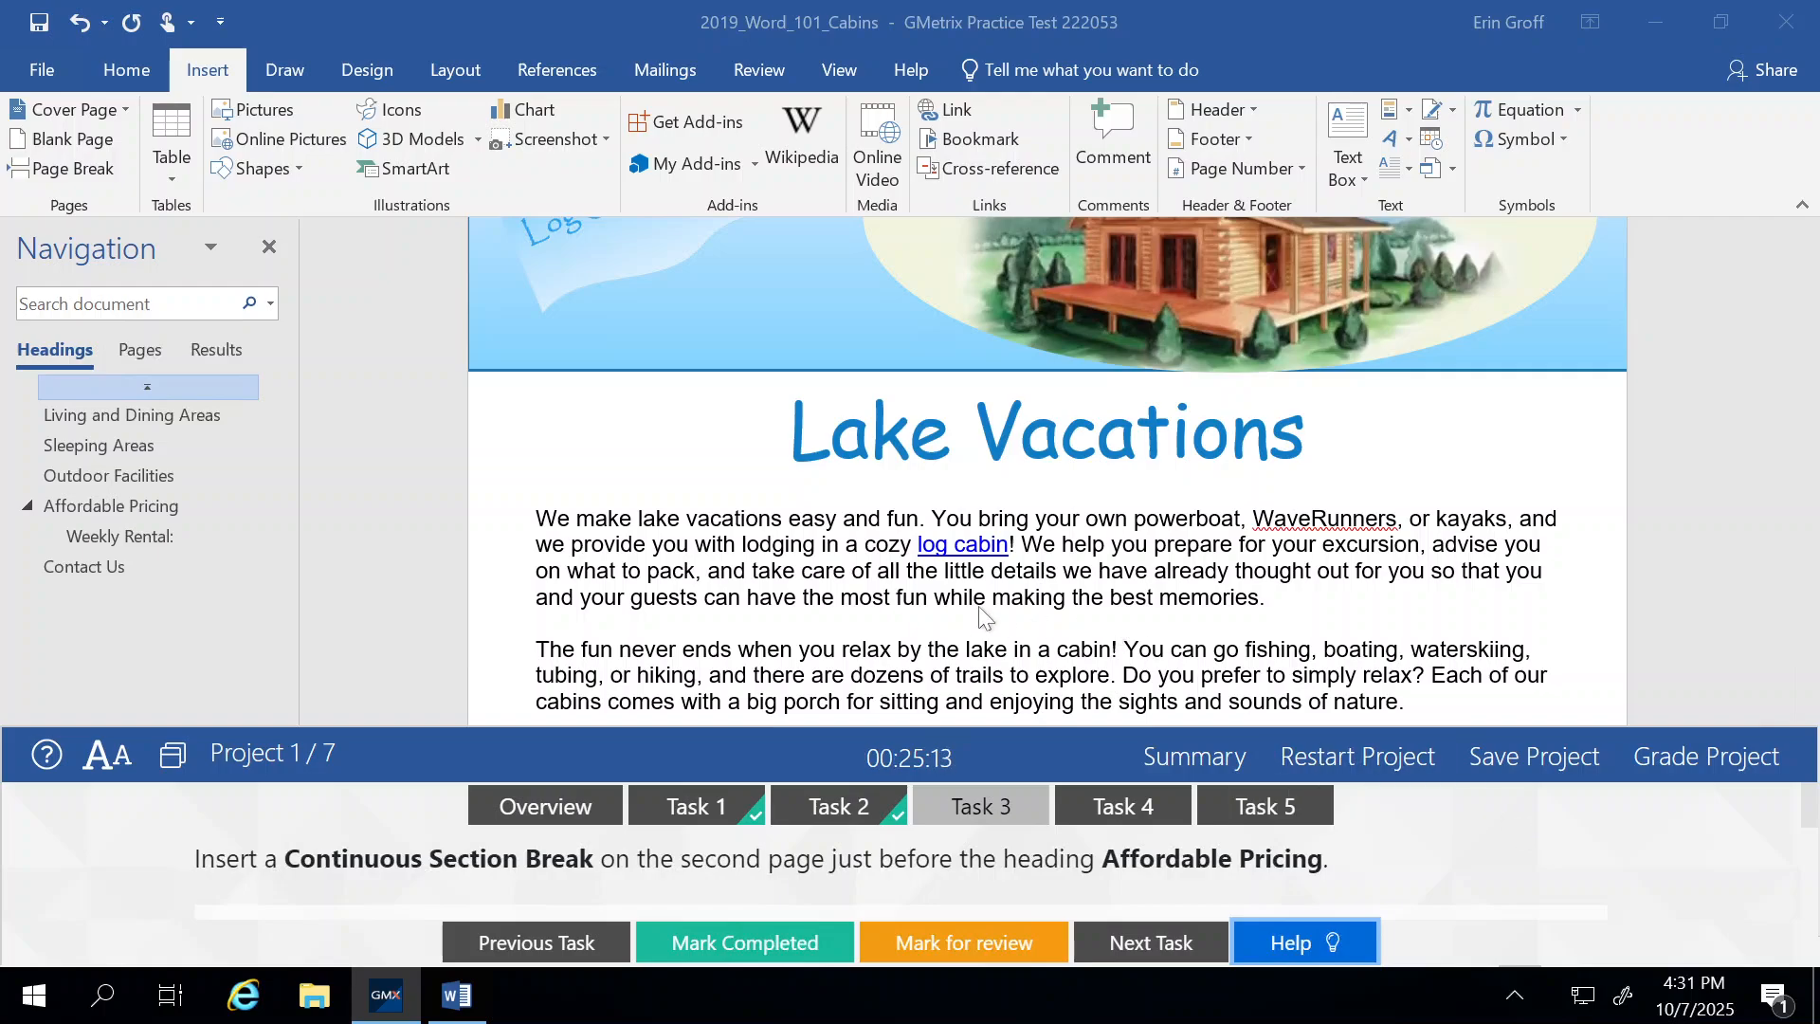
Insert a Continuous section break on the second page just before the heading "Affordable Pricing".
scroll(983, 616, down, 5)
scroll(980, 615, down, 10)
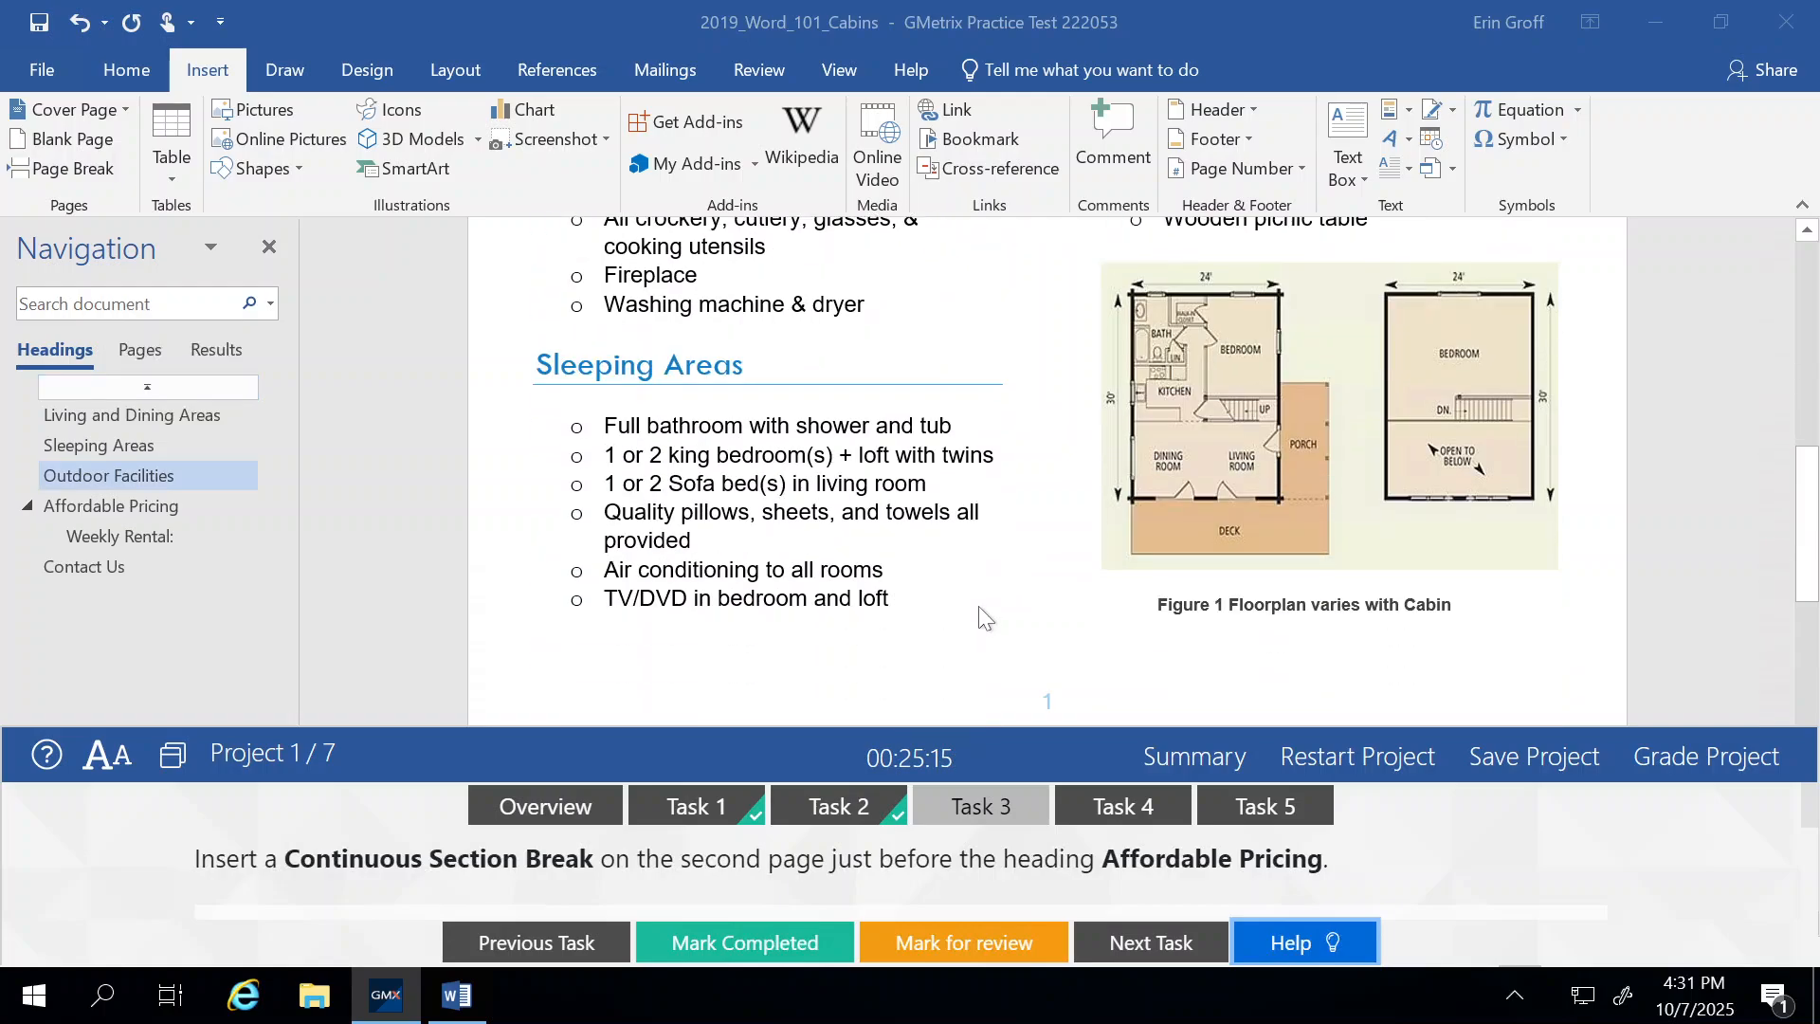
scroll(980, 616, down, 1)
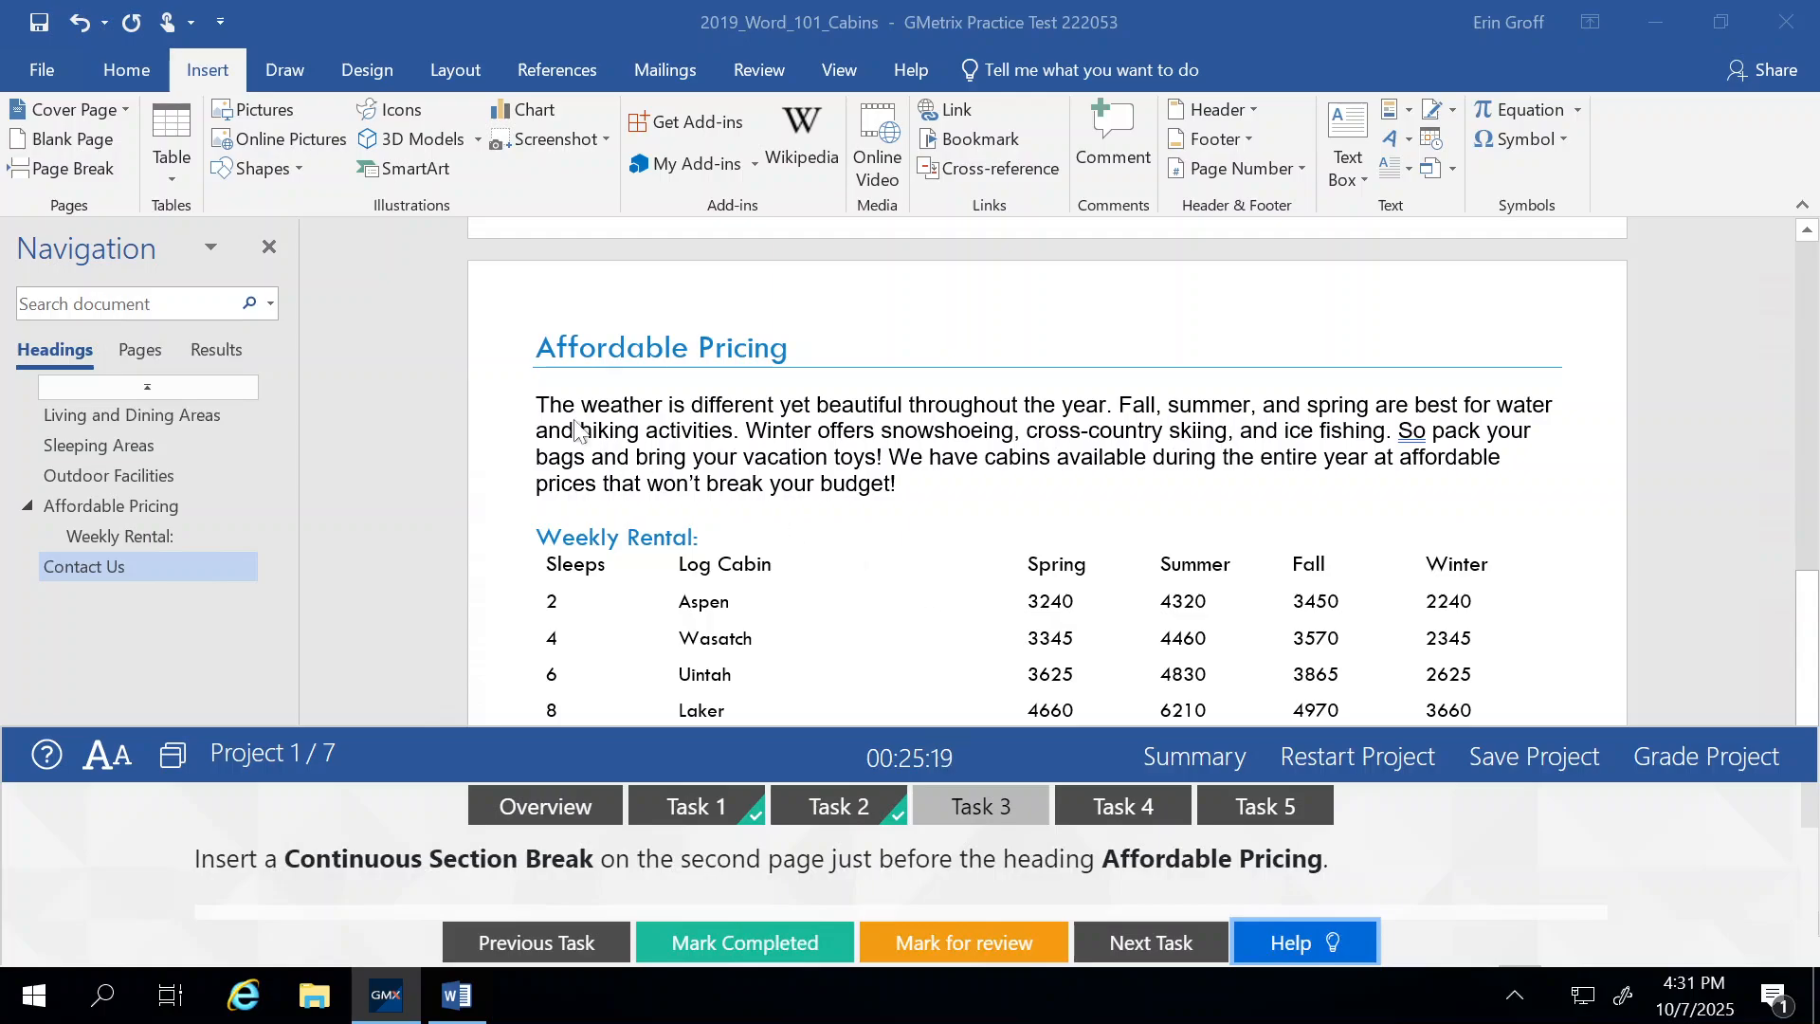
click(538, 352)
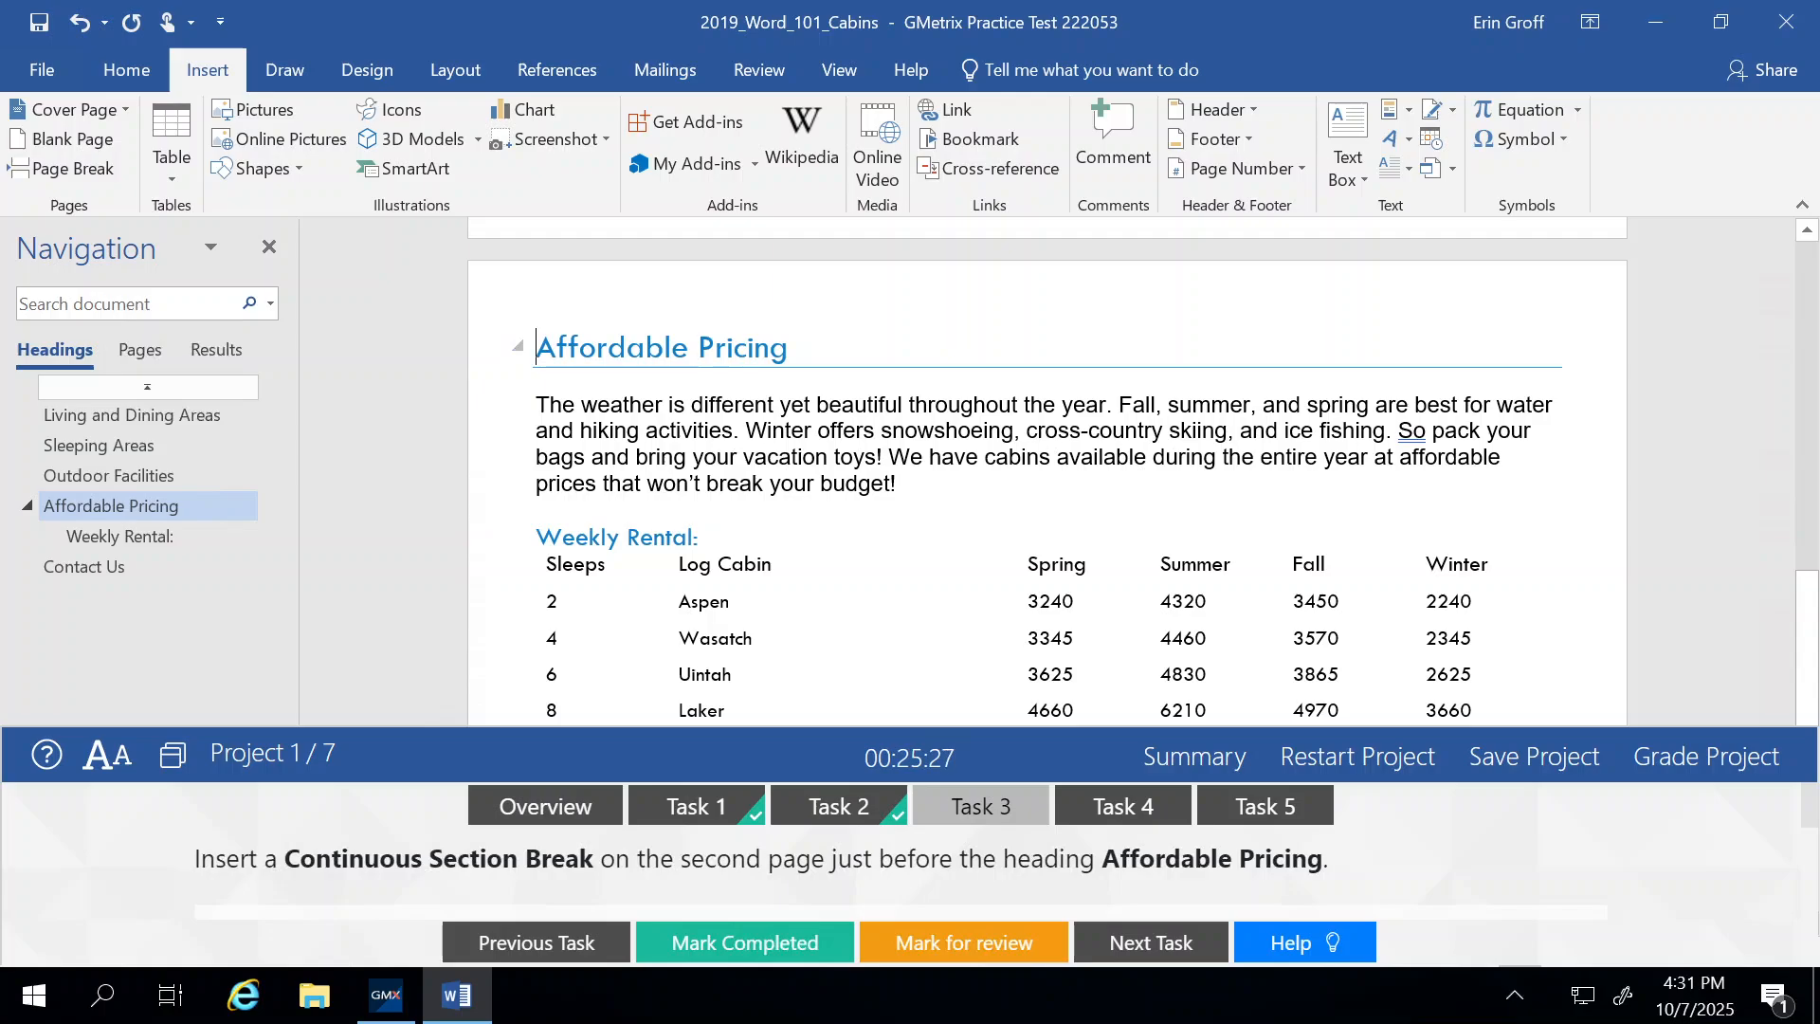
click(451, 72)
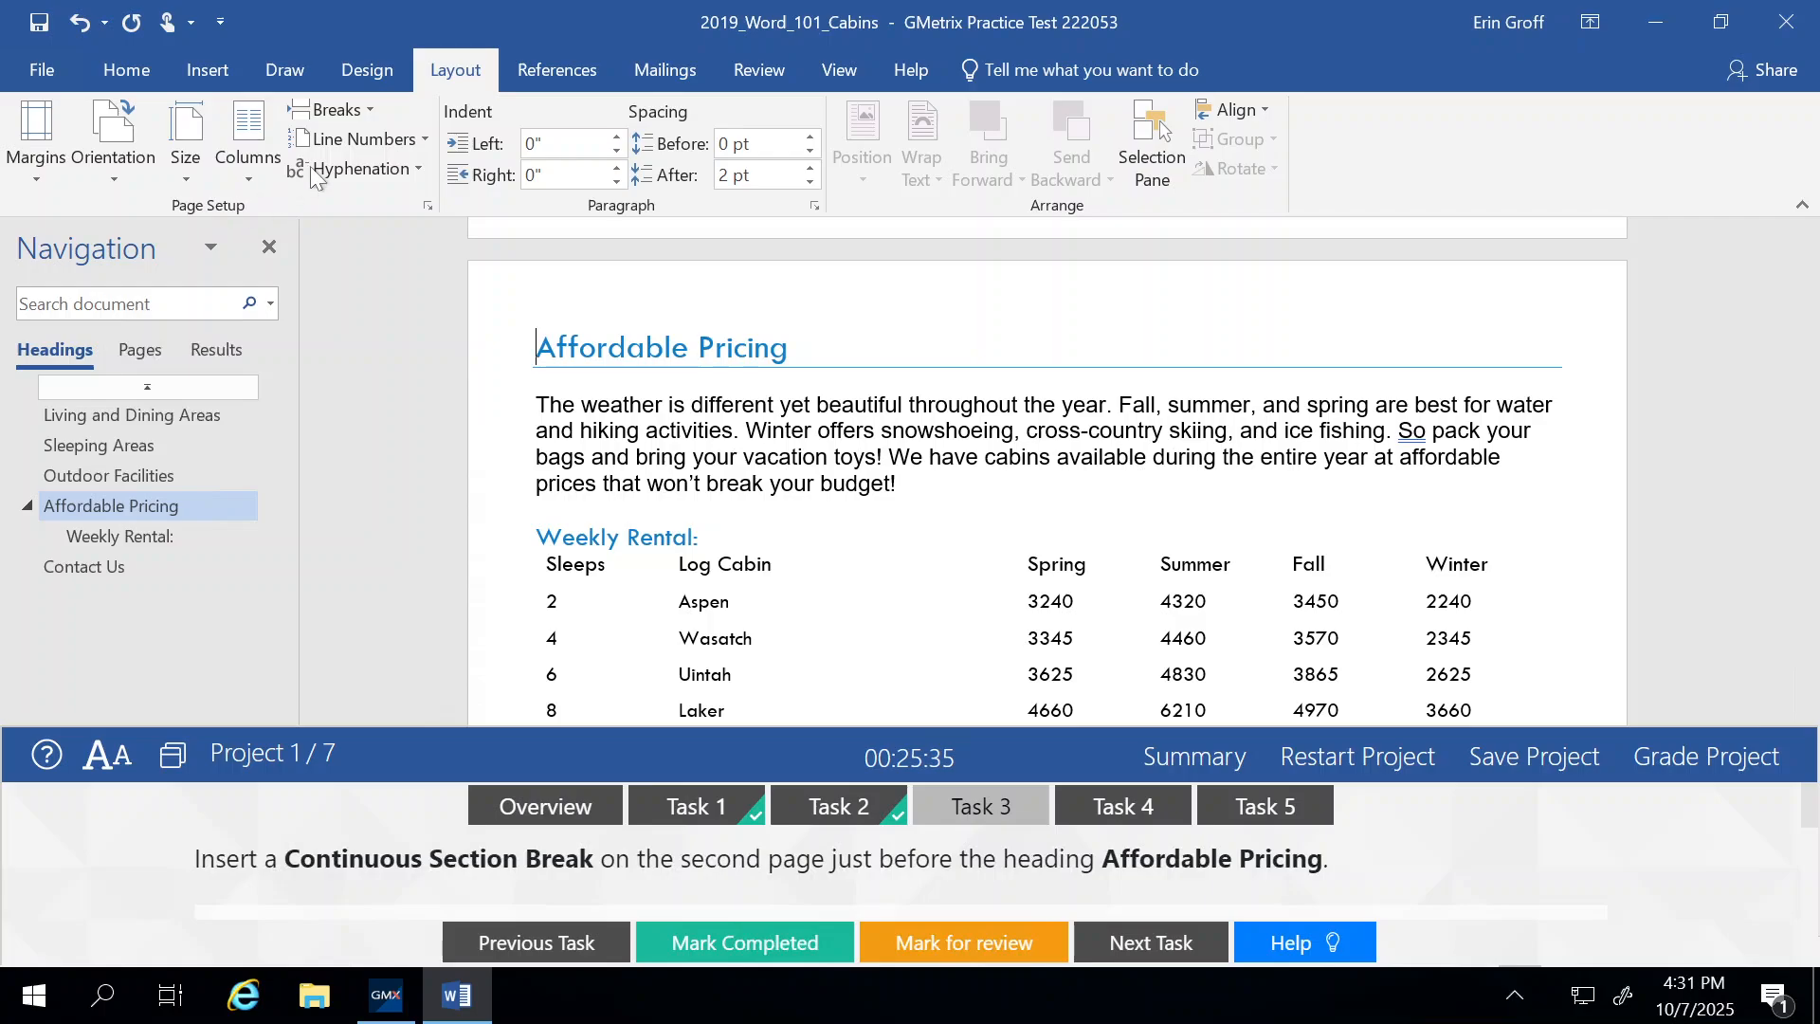
click(366, 110)
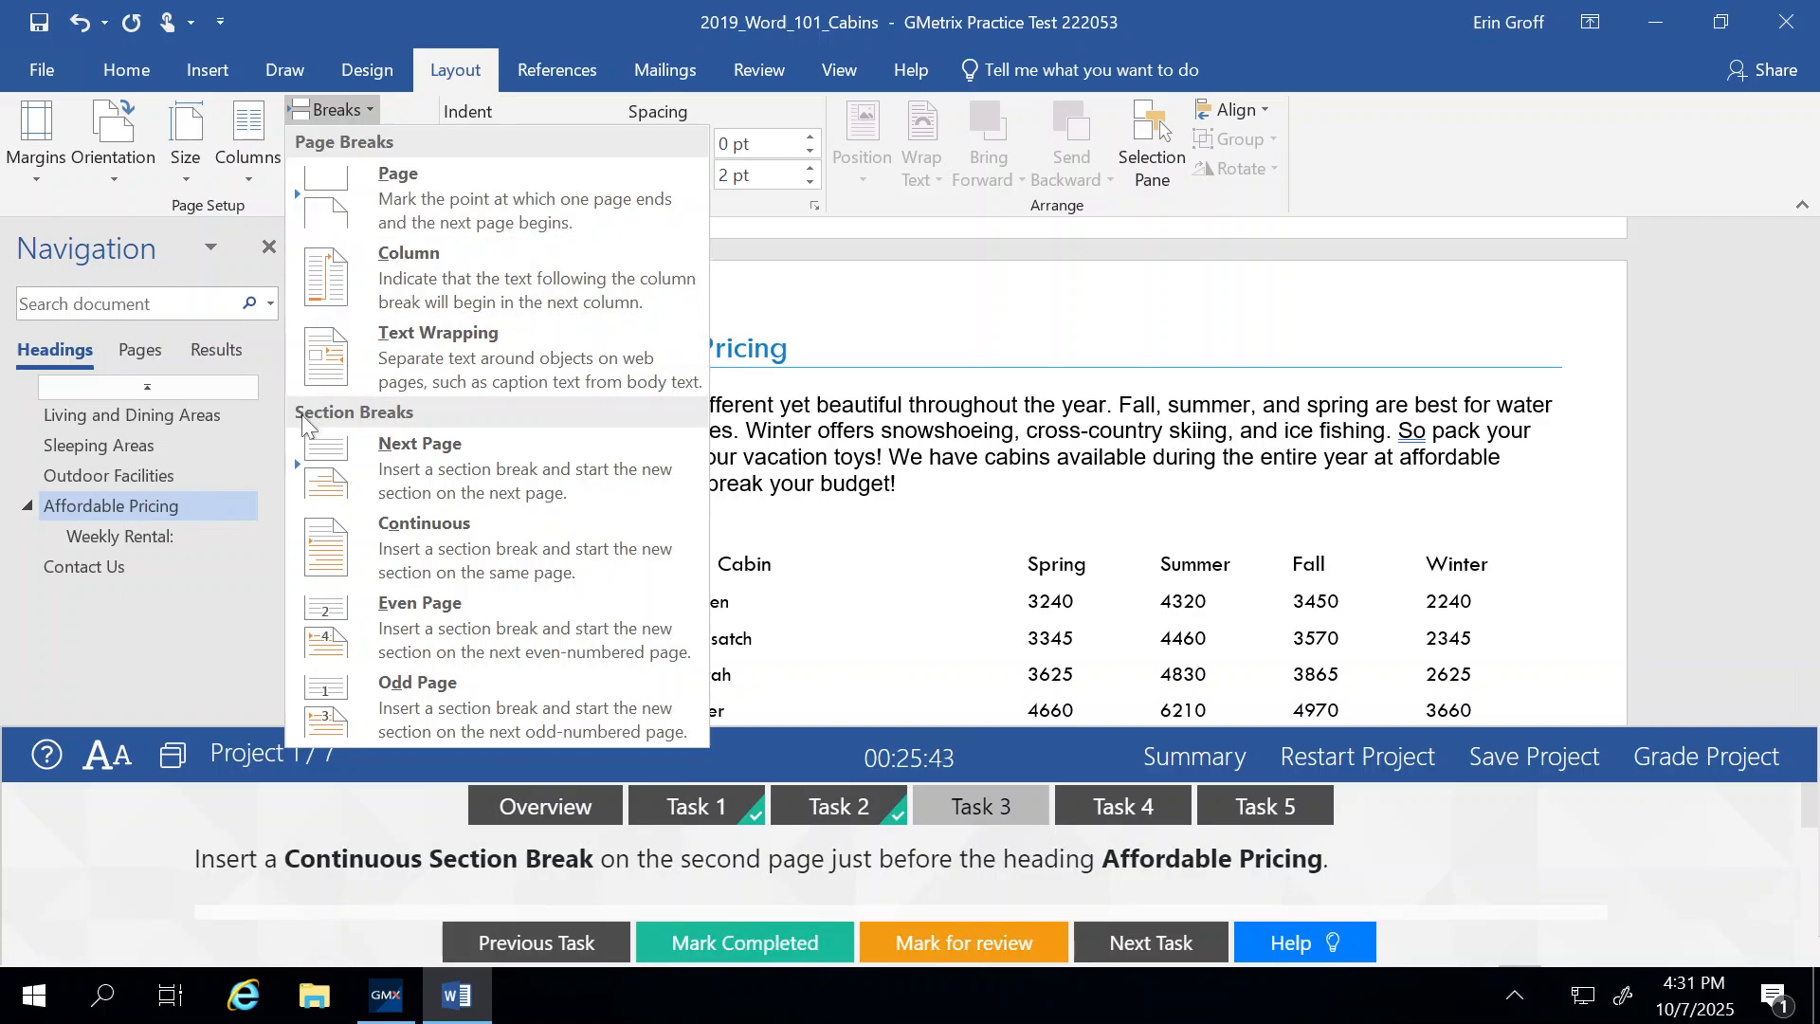
click(434, 540)
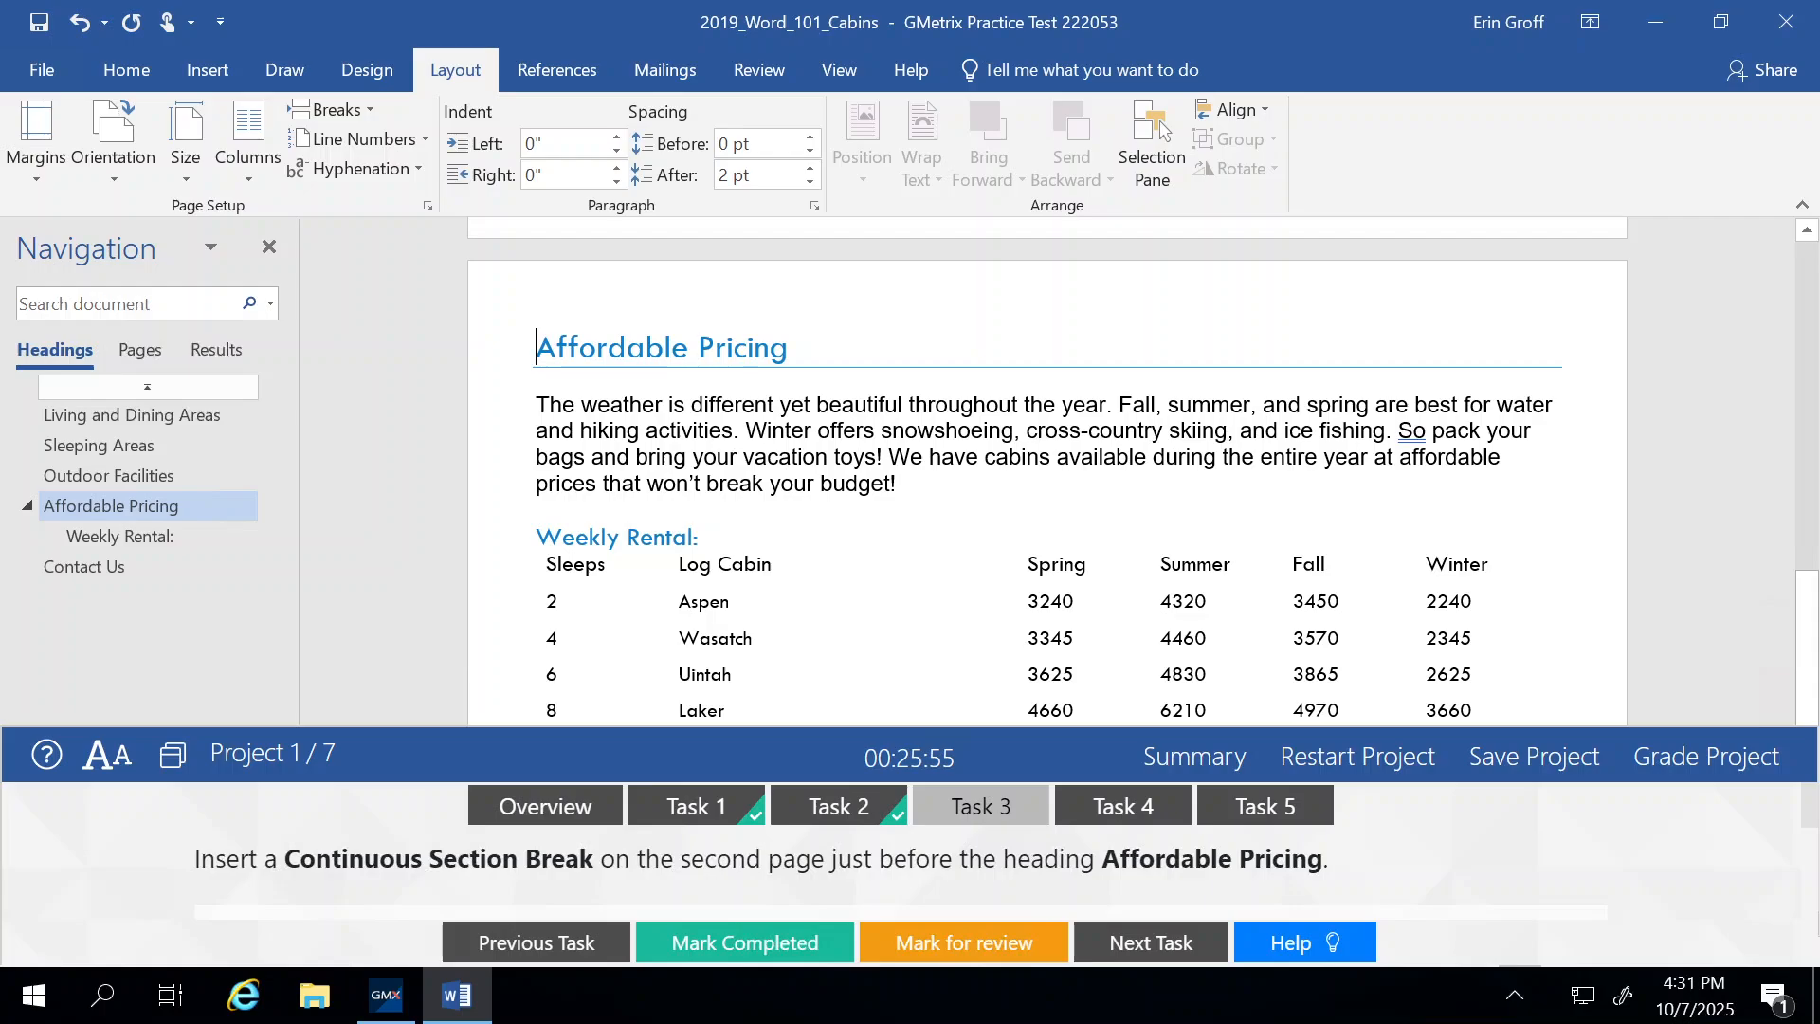
Show the formatting marks to check the section break before "Affordable Pricing", and hide them again.
click(116, 83)
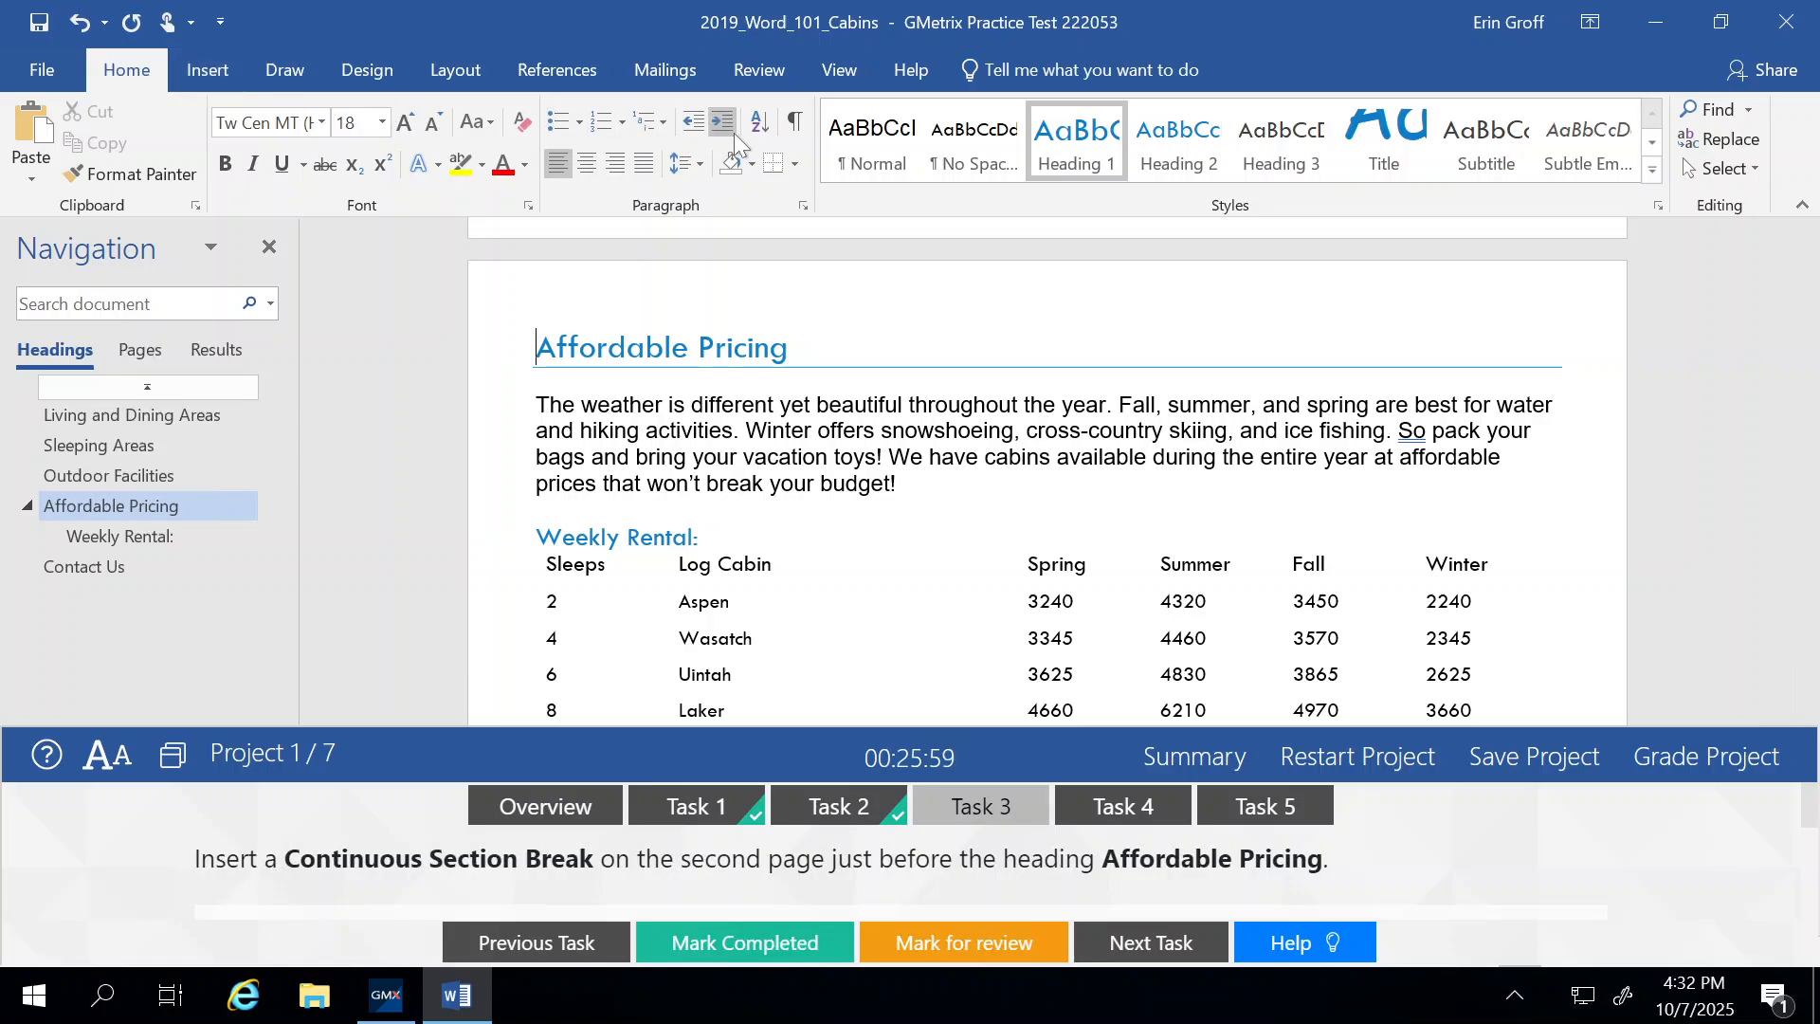
click(796, 123)
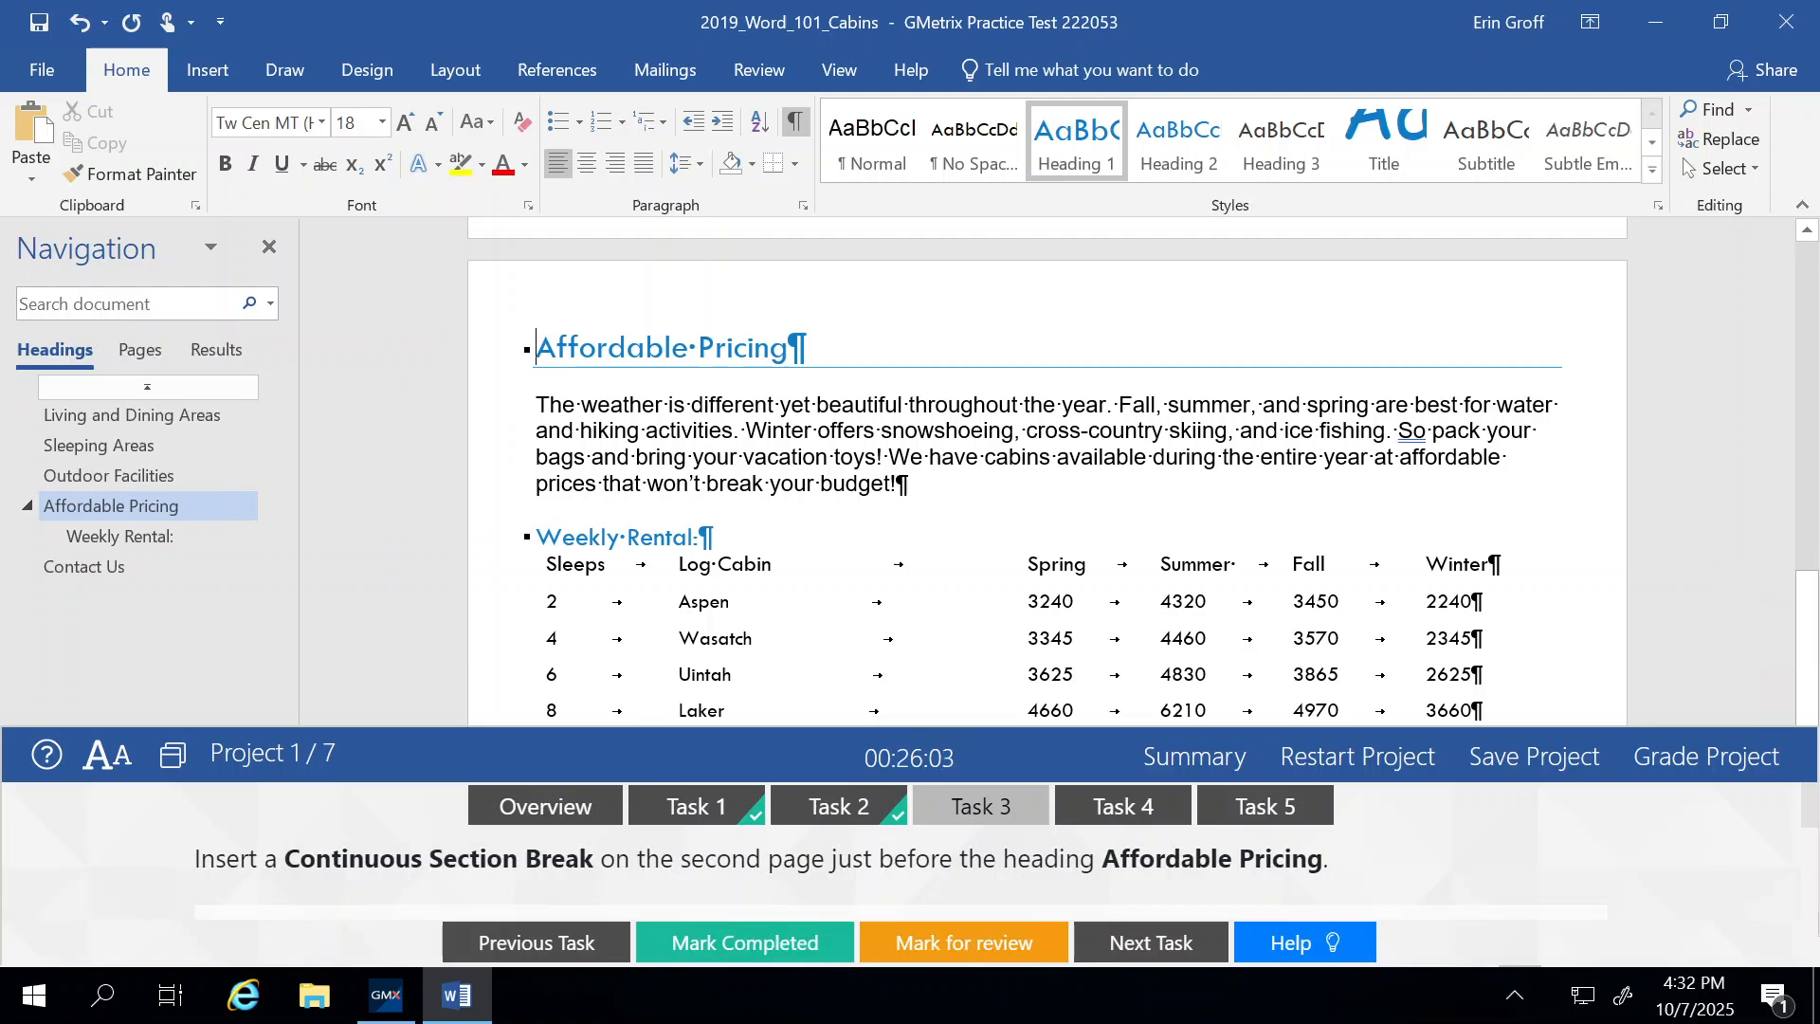
scroll(1043, 474, down, 1)
scroll(818, 421, up, 4)
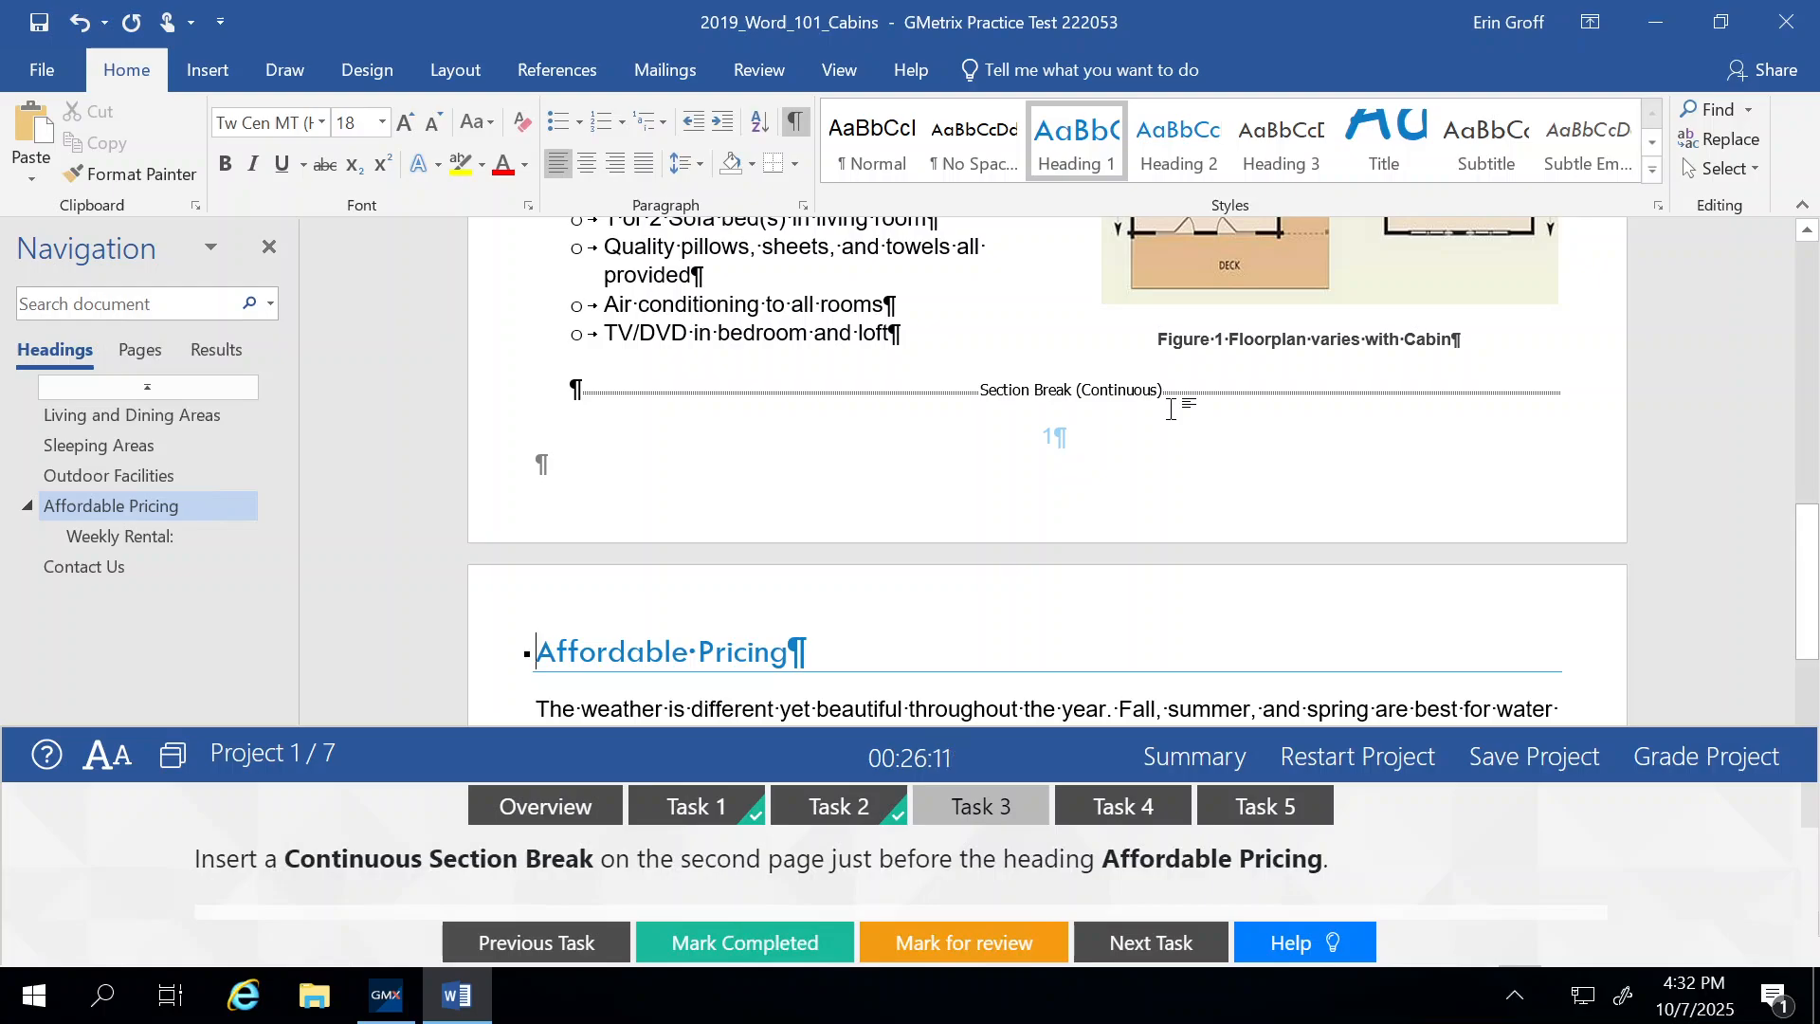
click(794, 124)
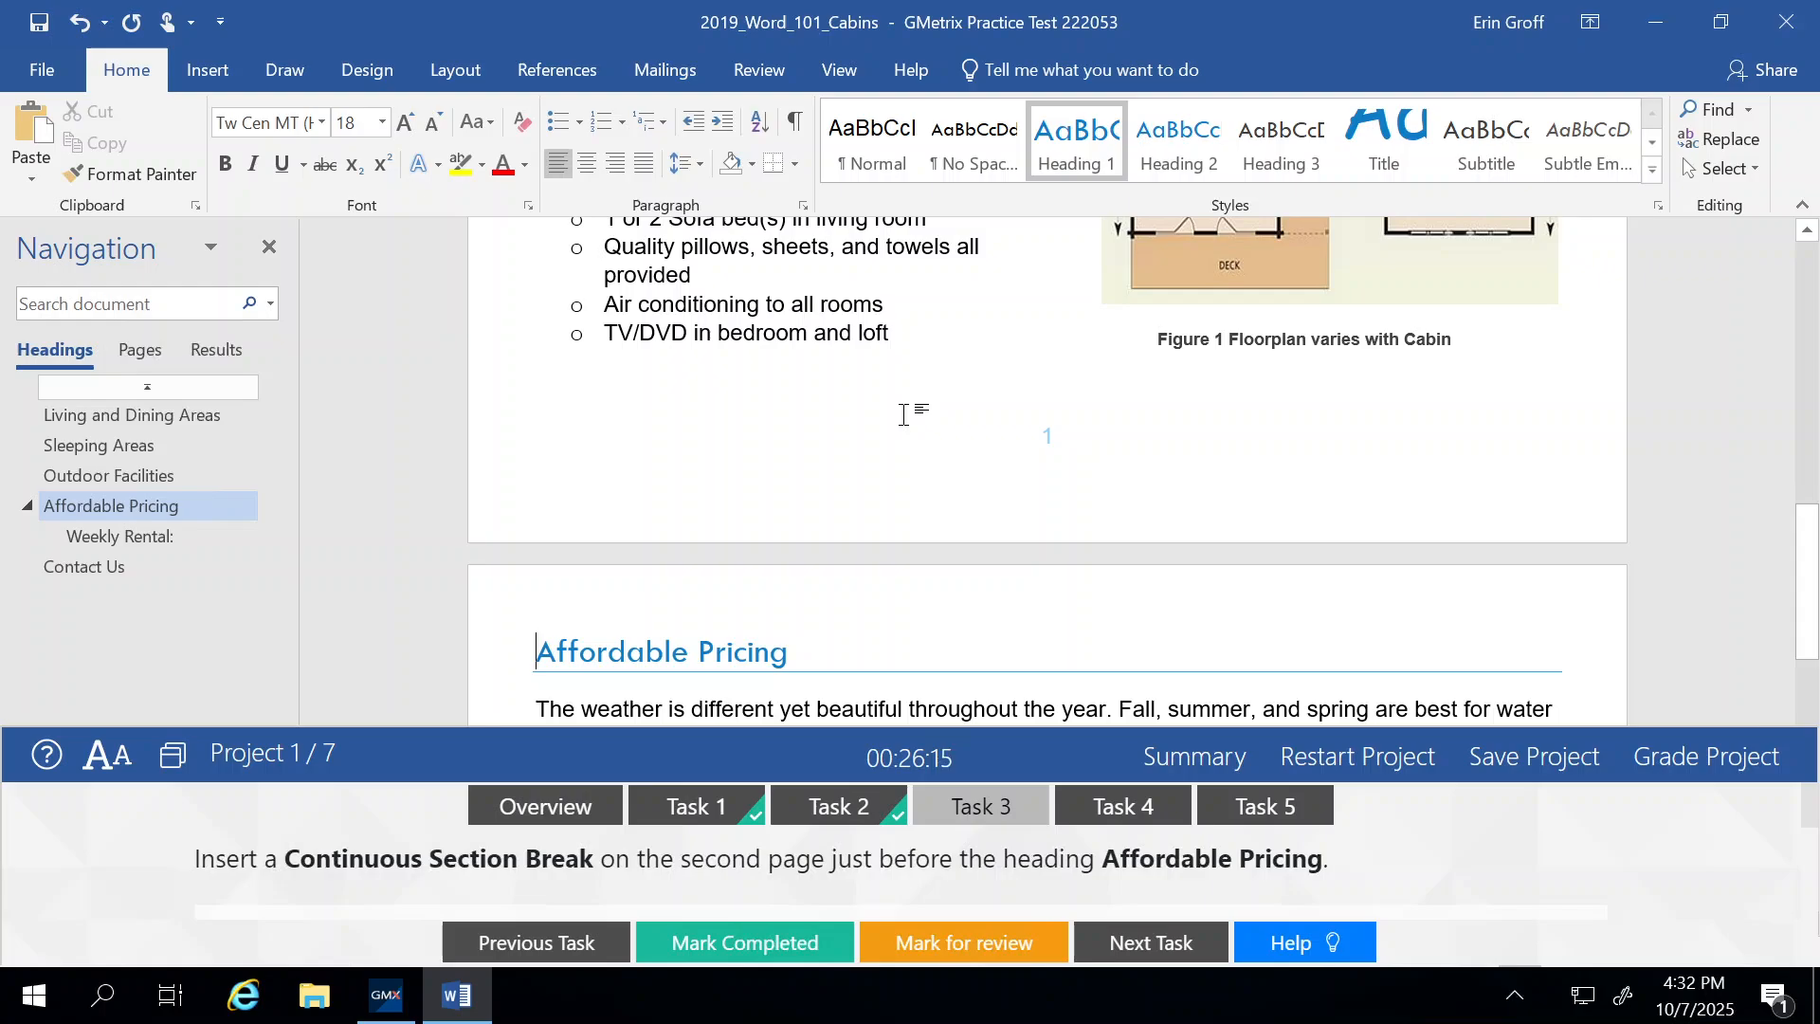
scroll(906, 412, down, 2)
scroll(904, 414, down, 2)
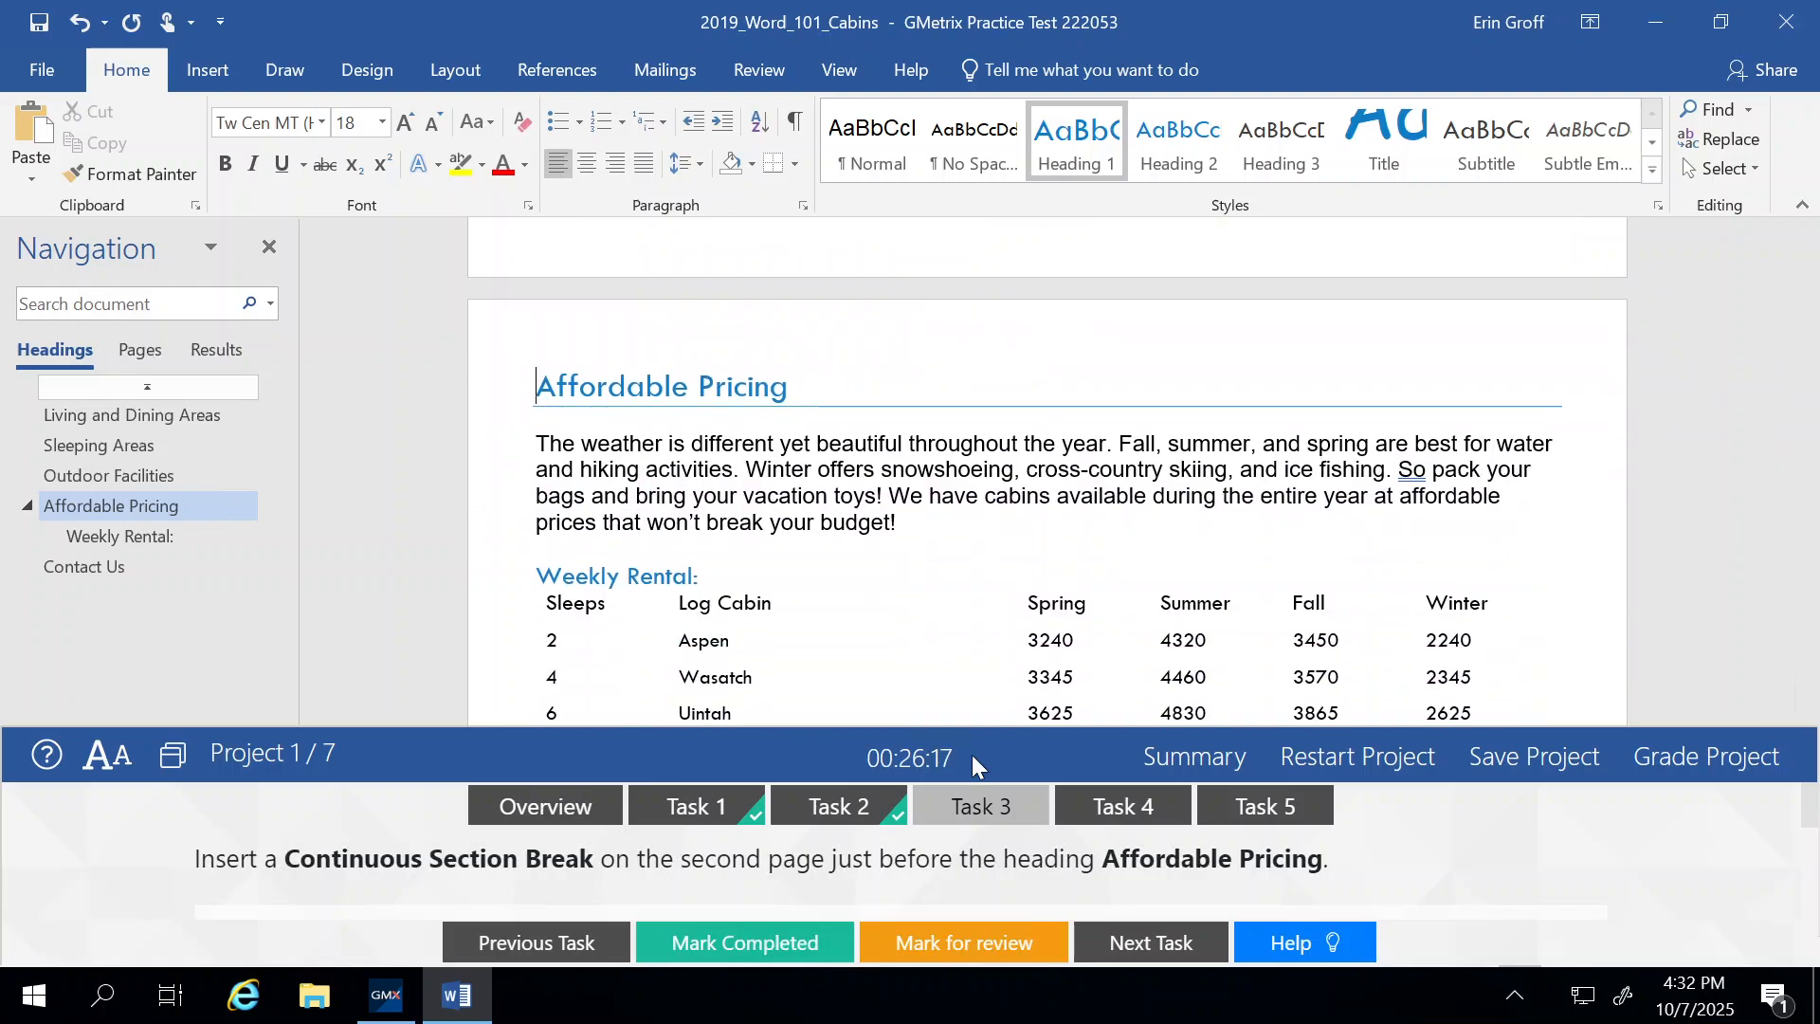
Mark Task 3 as completed and advance to Task 4.
click(721, 944)
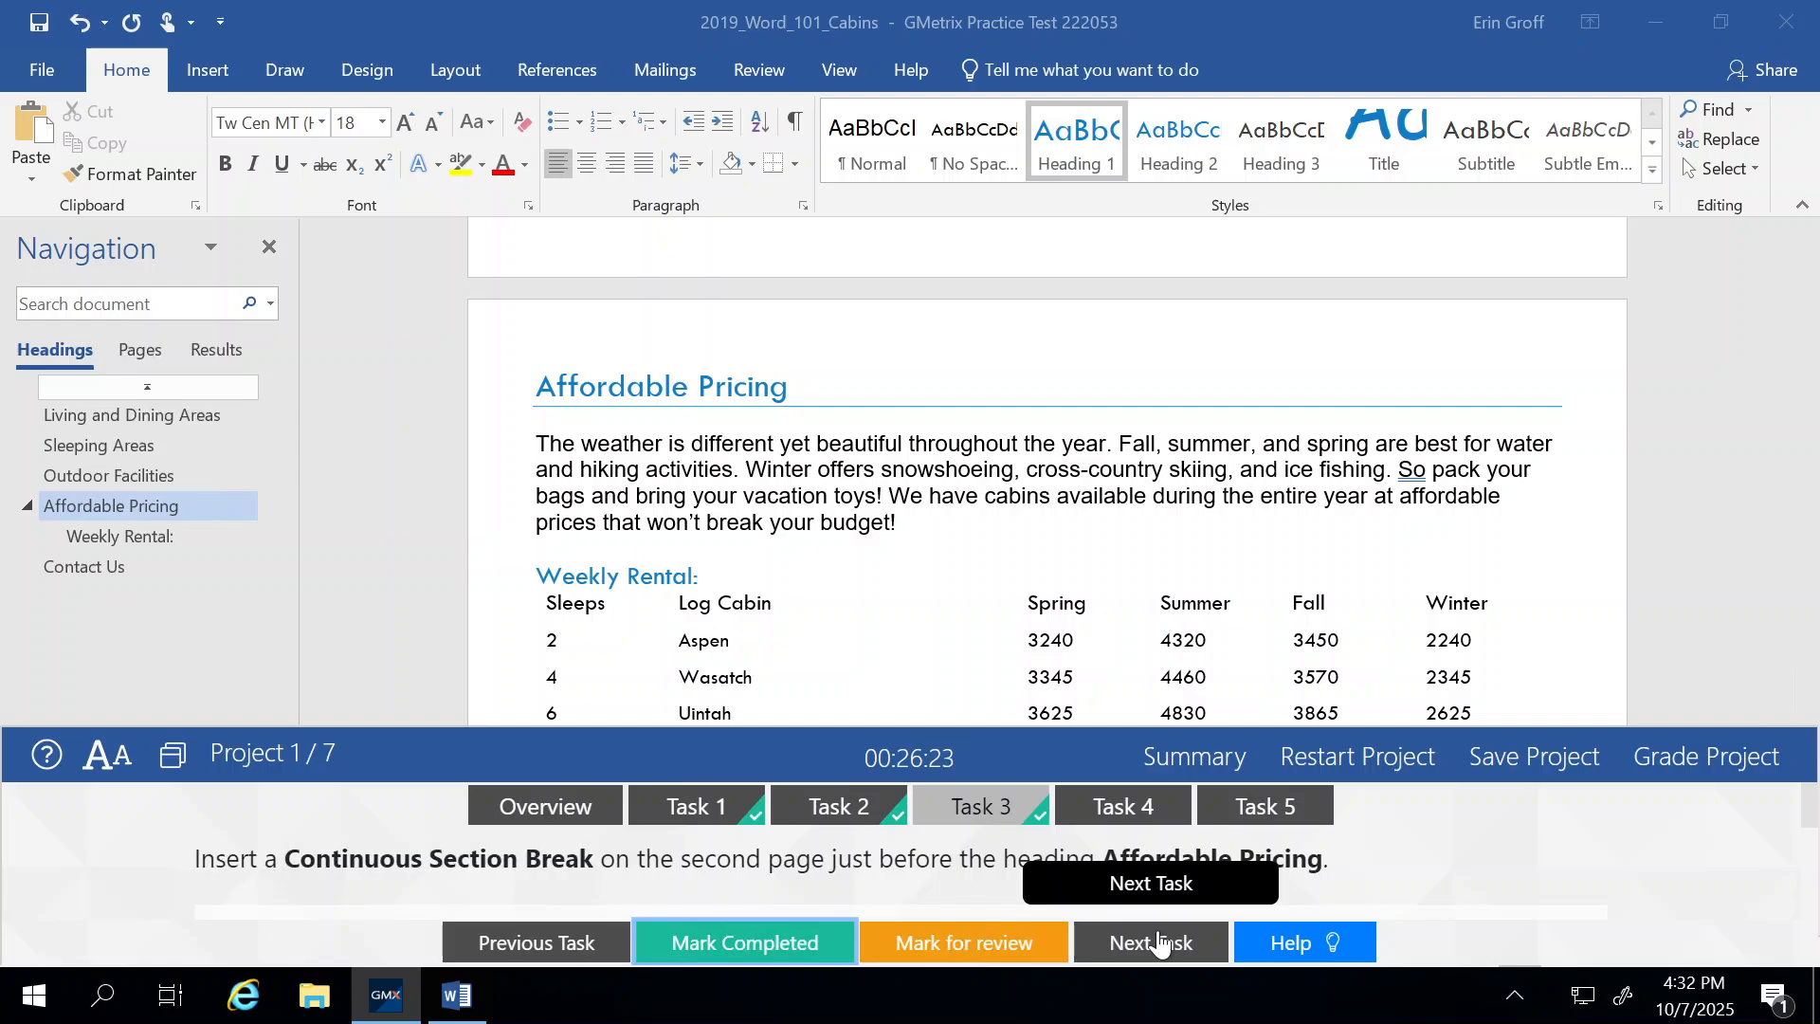
click(1159, 941)
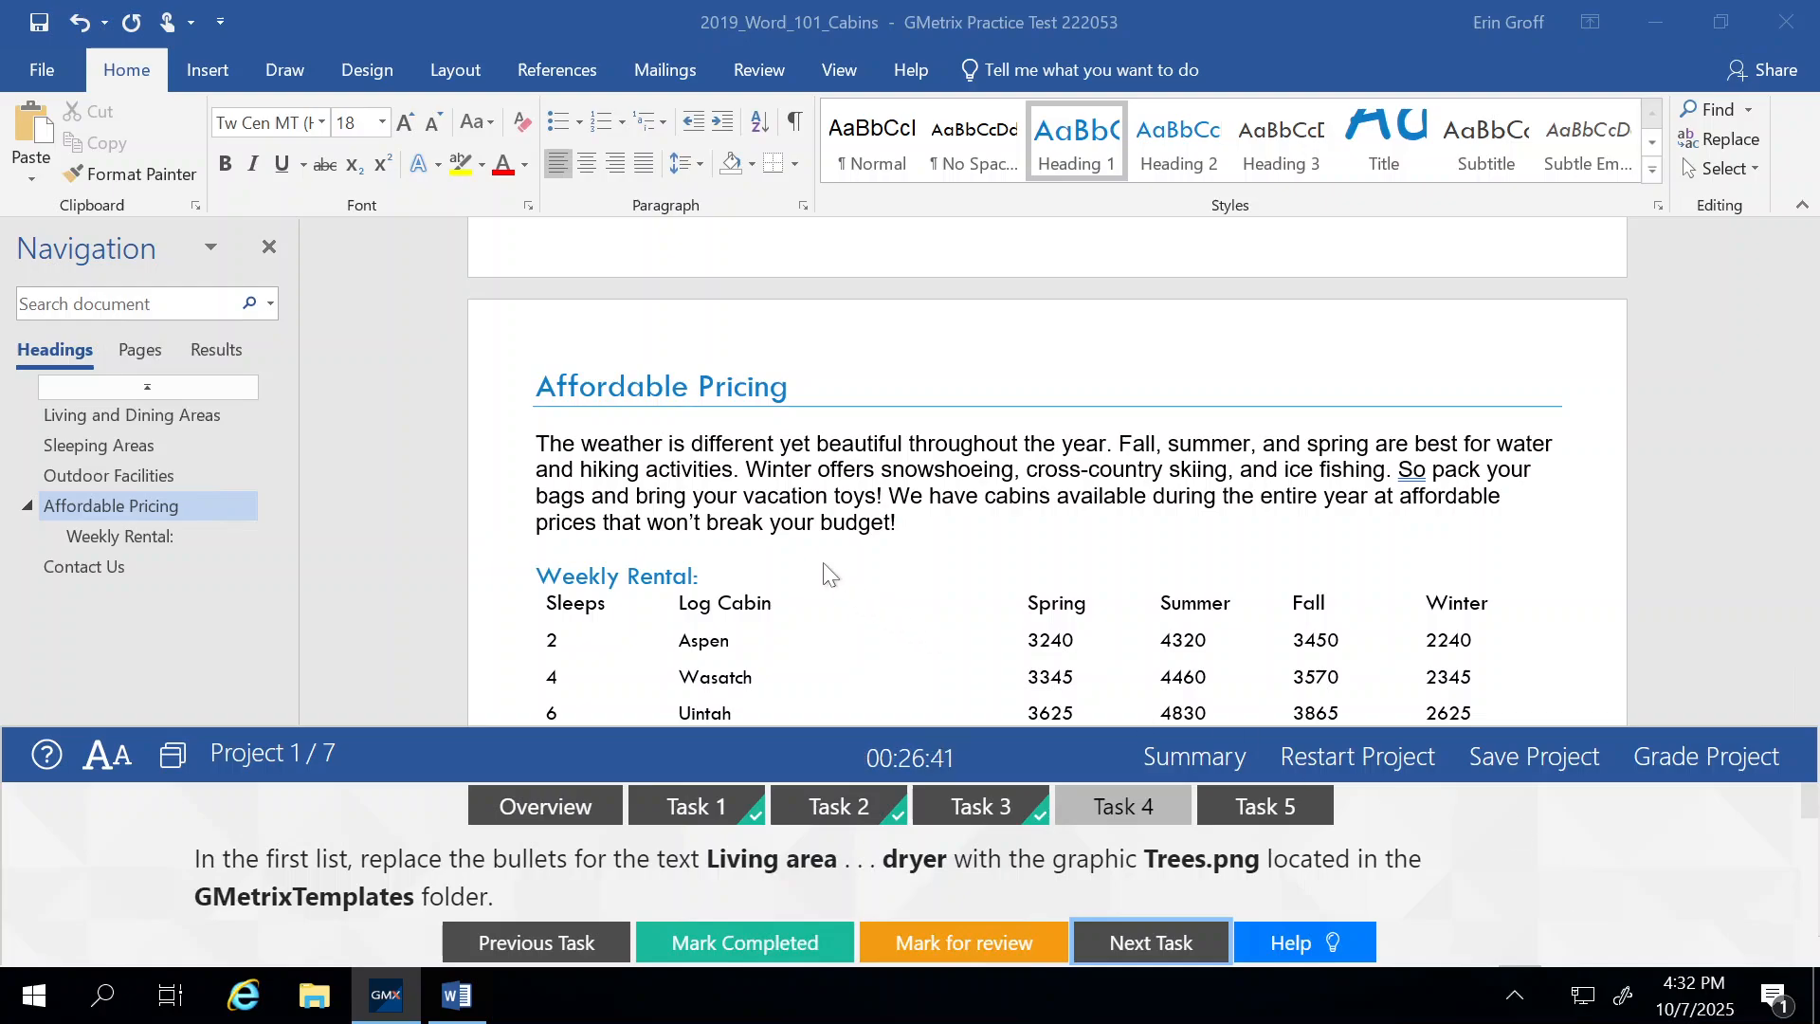
Replace the bullets of the whole "Living and Dining Areas" list with the picture Trees.png from the GMetrixTemplates folder.
scroll(823, 569, up, 1)
scroll(825, 569, up, 5)
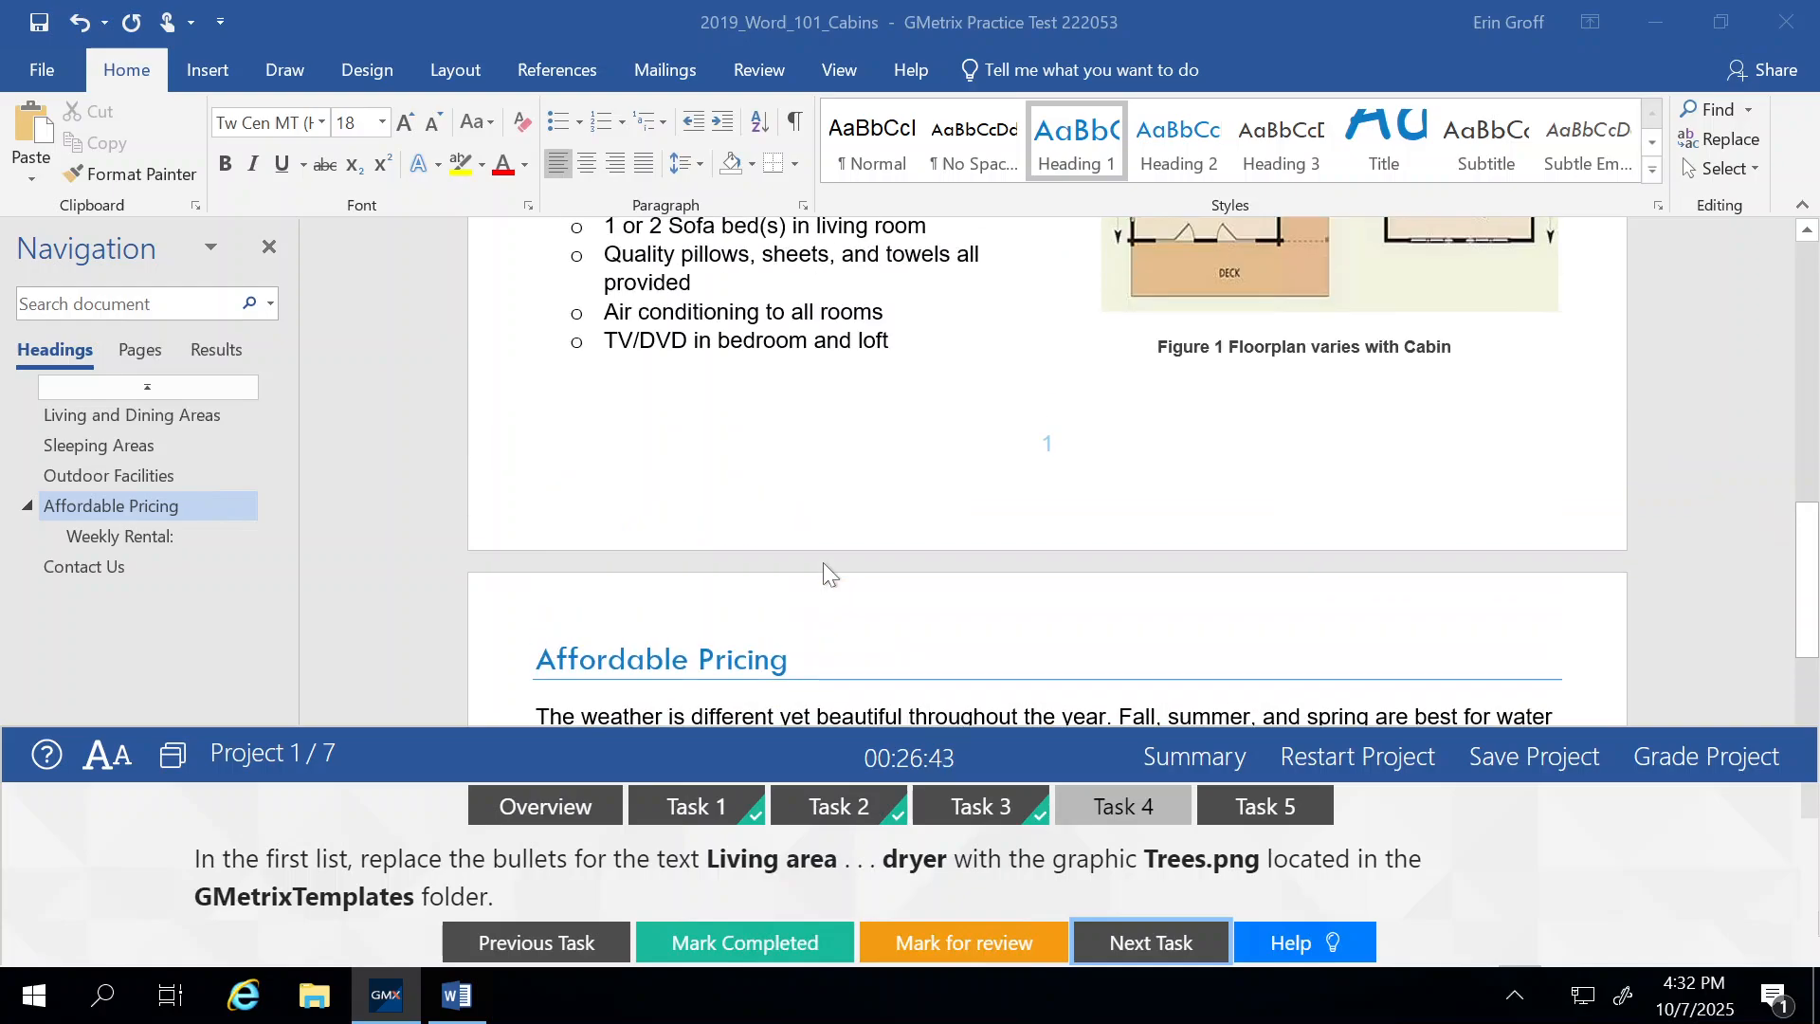
scroll(823, 571, up, 3)
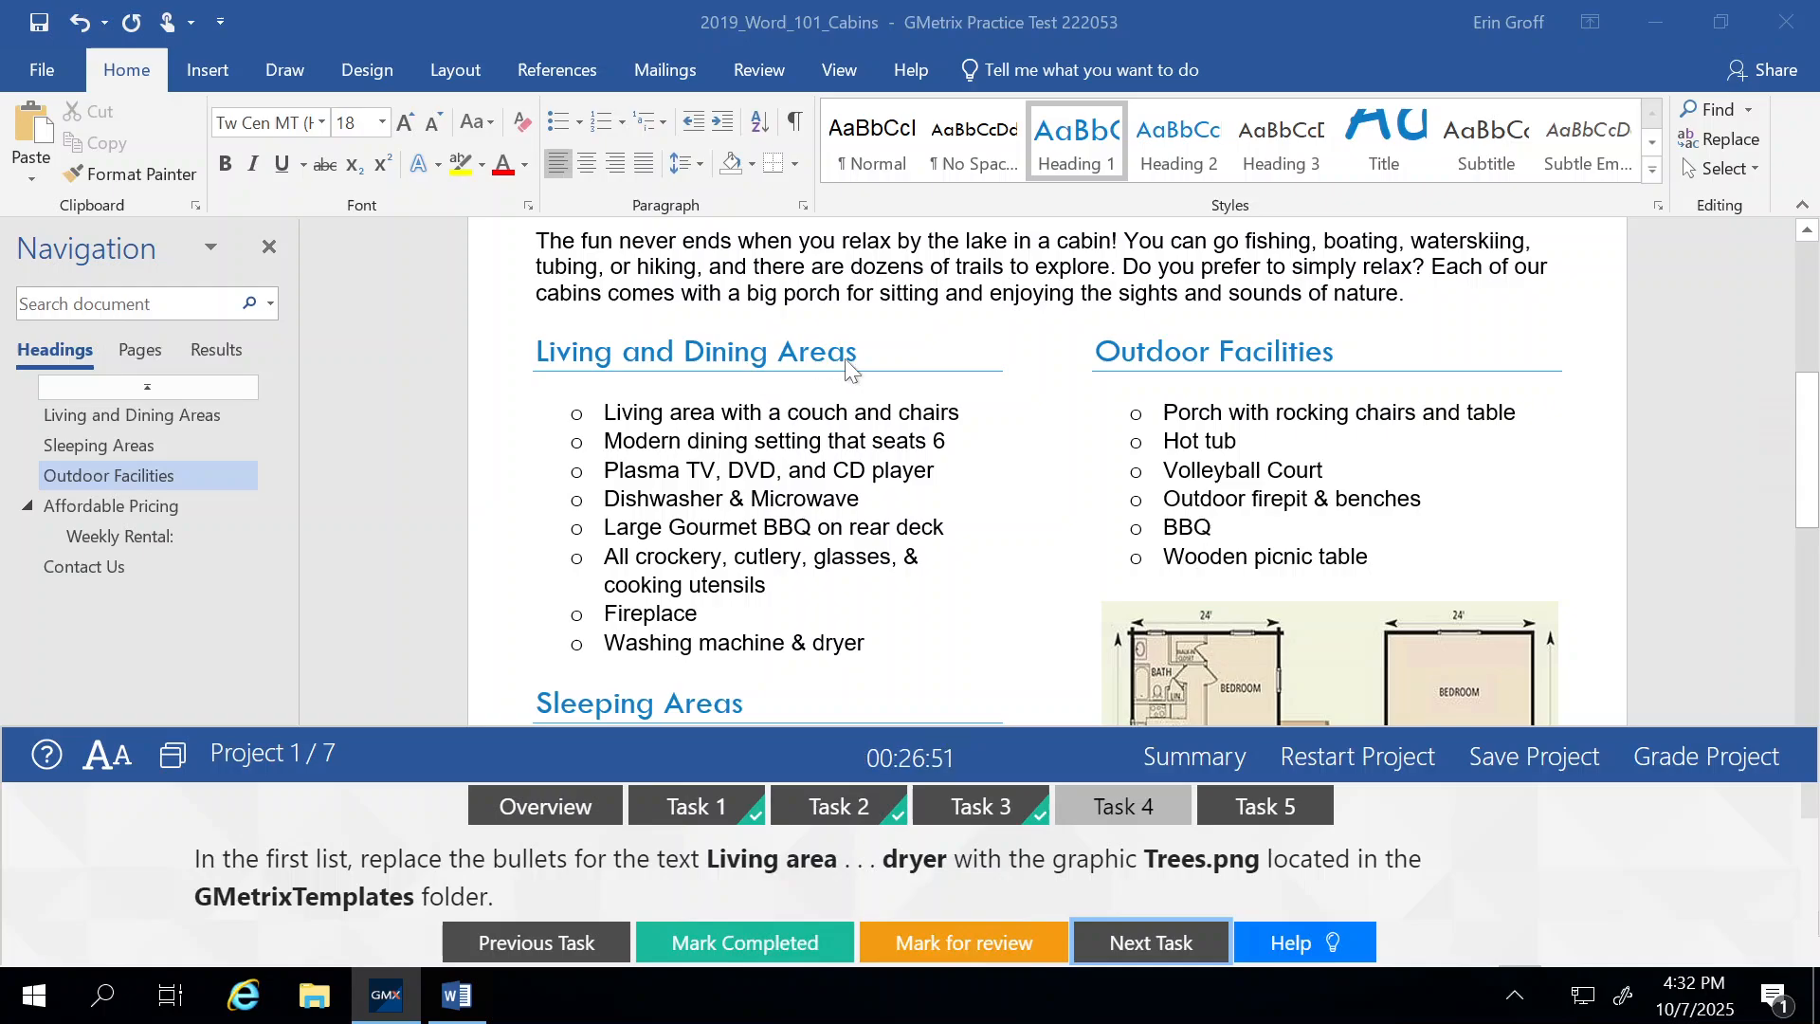
click(611, 417)
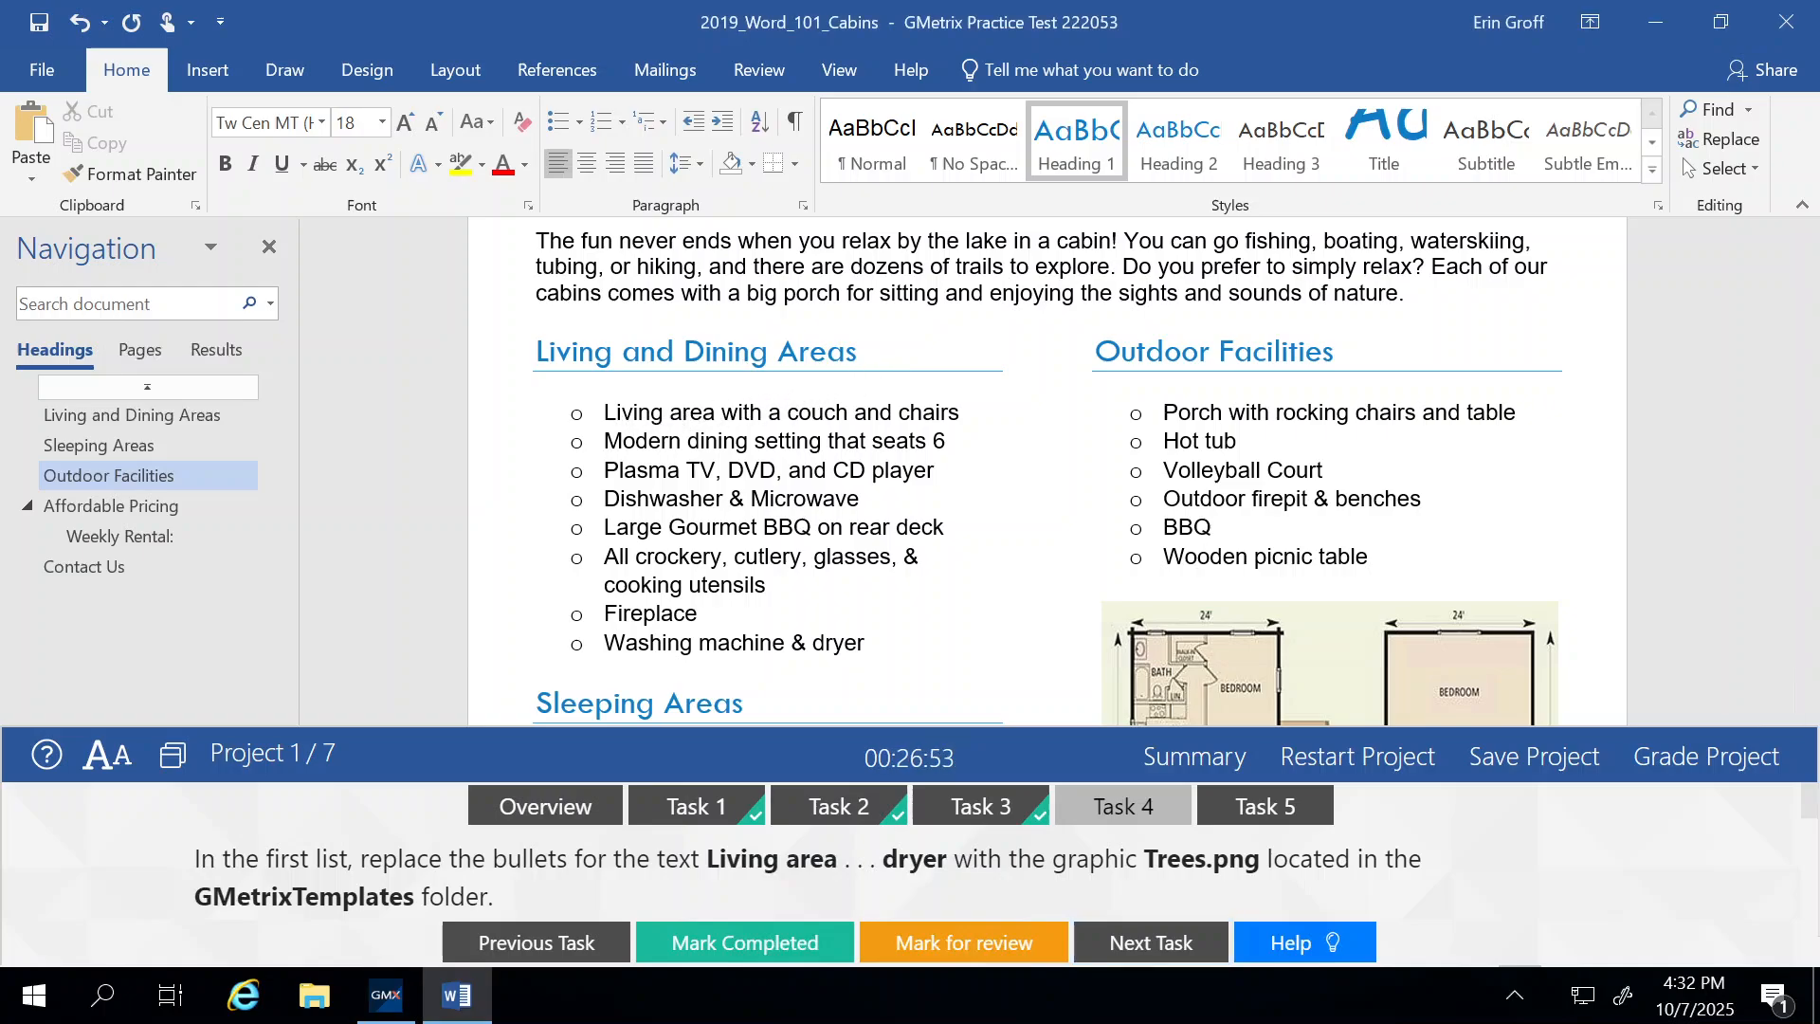
click(495, 417)
drag(506, 469, 581, 668)
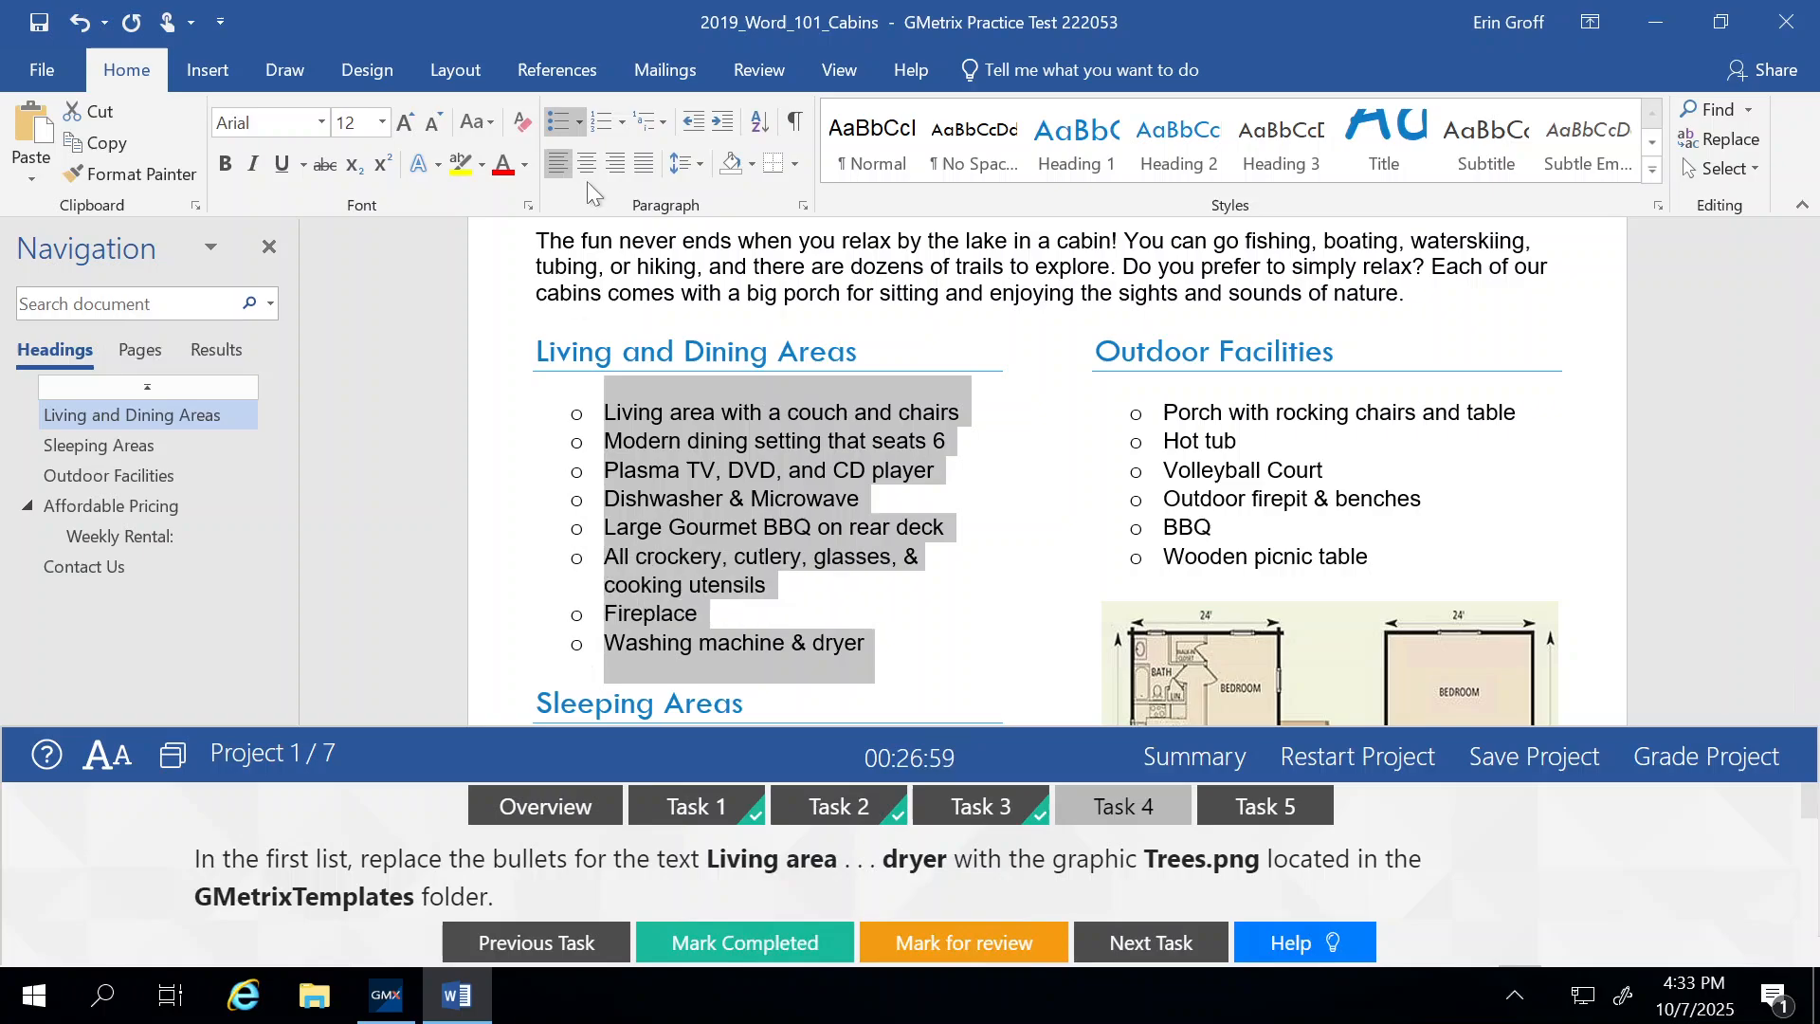
click(580, 124)
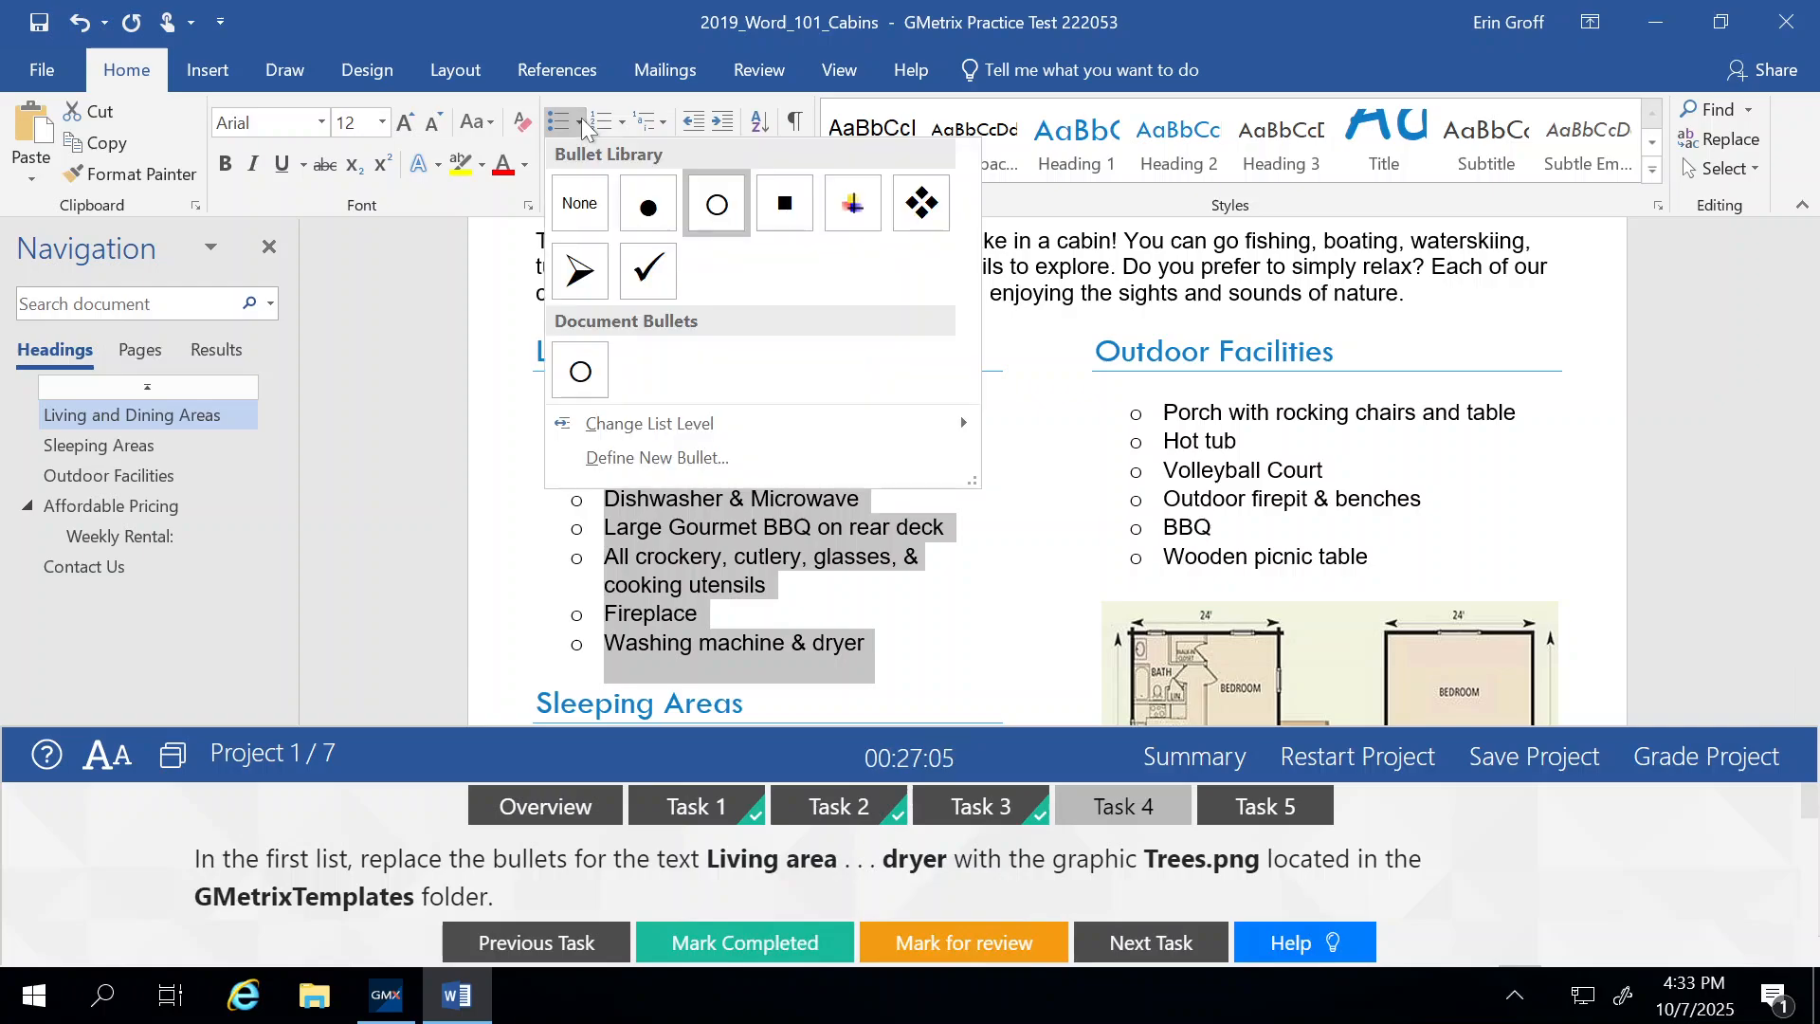
click(644, 460)
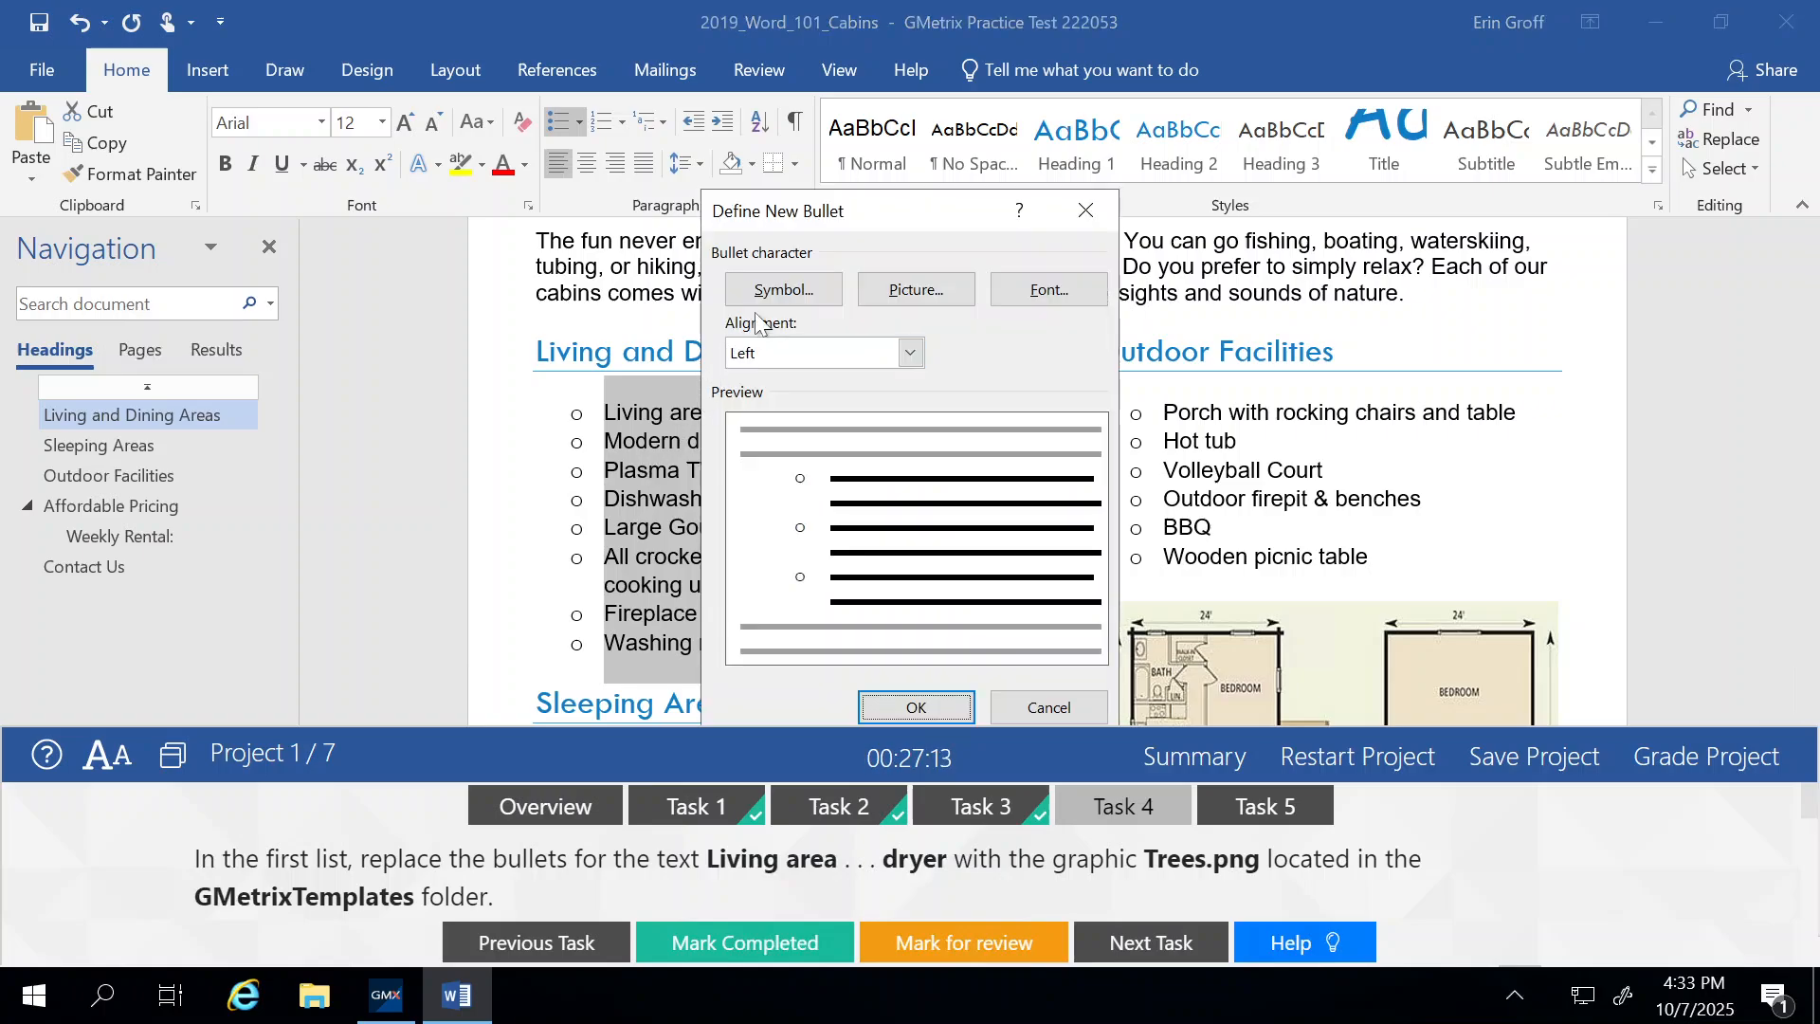
click(922, 300)
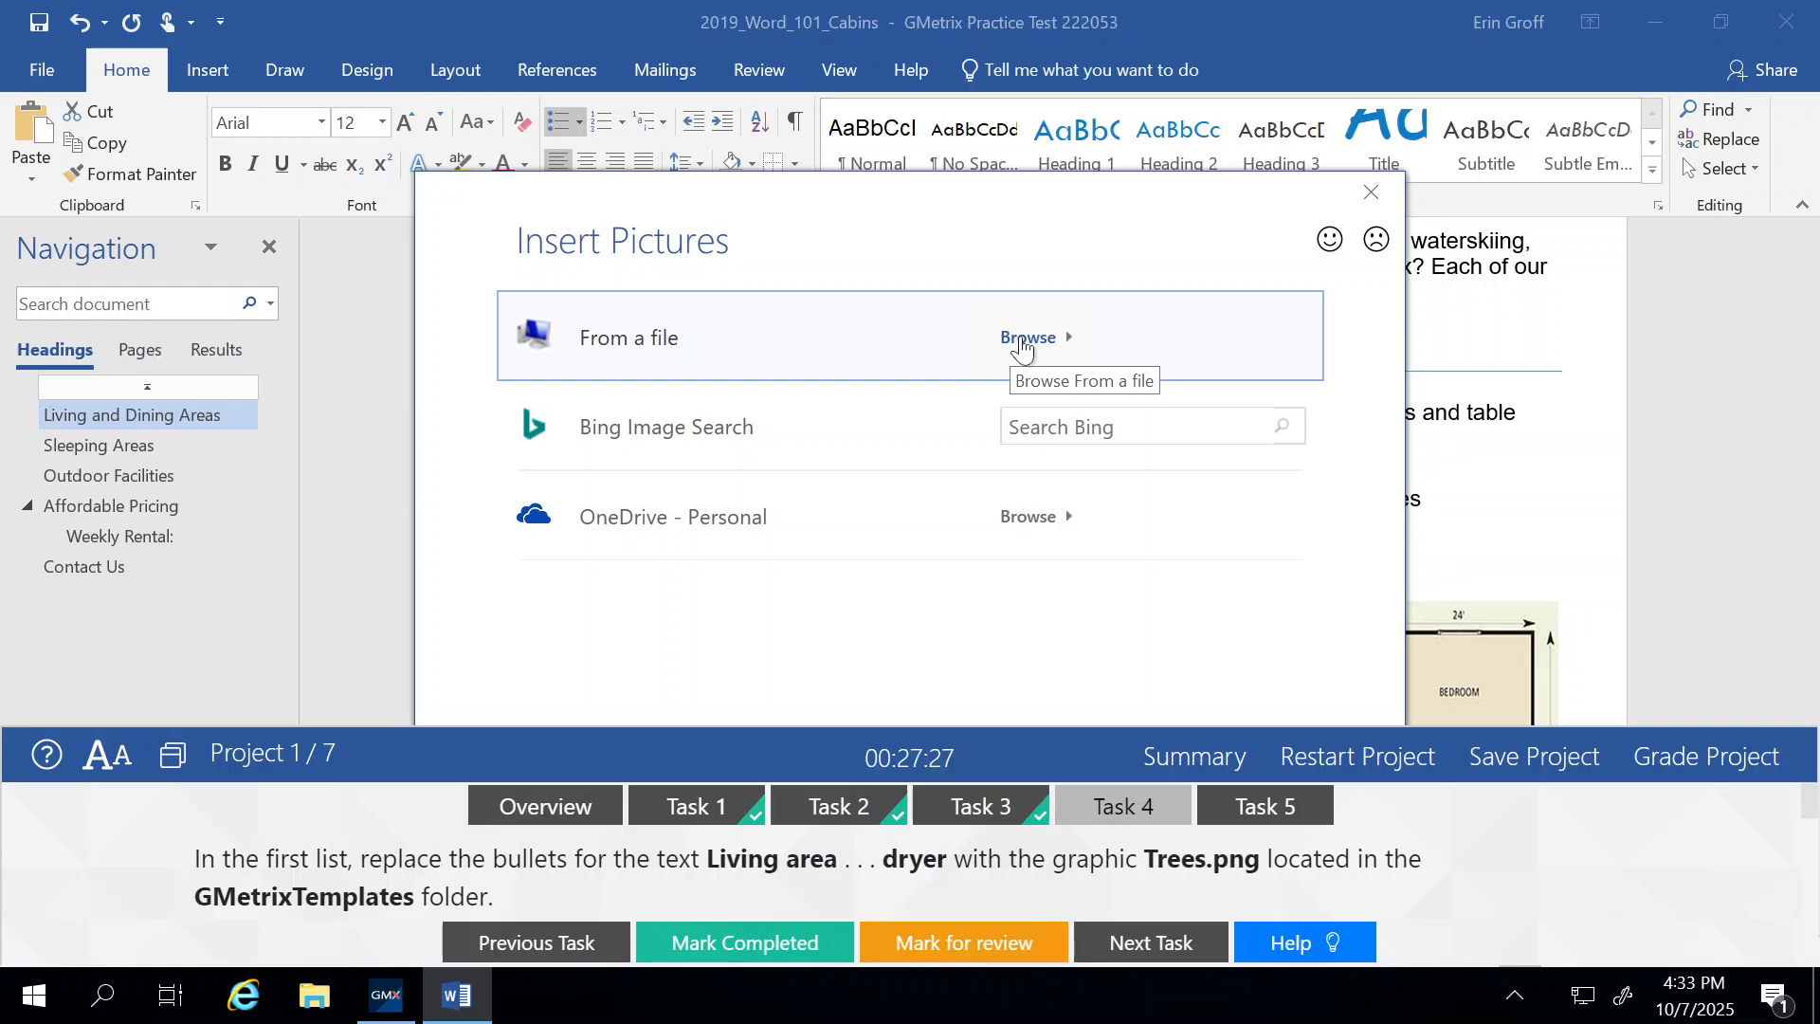
click(1022, 344)
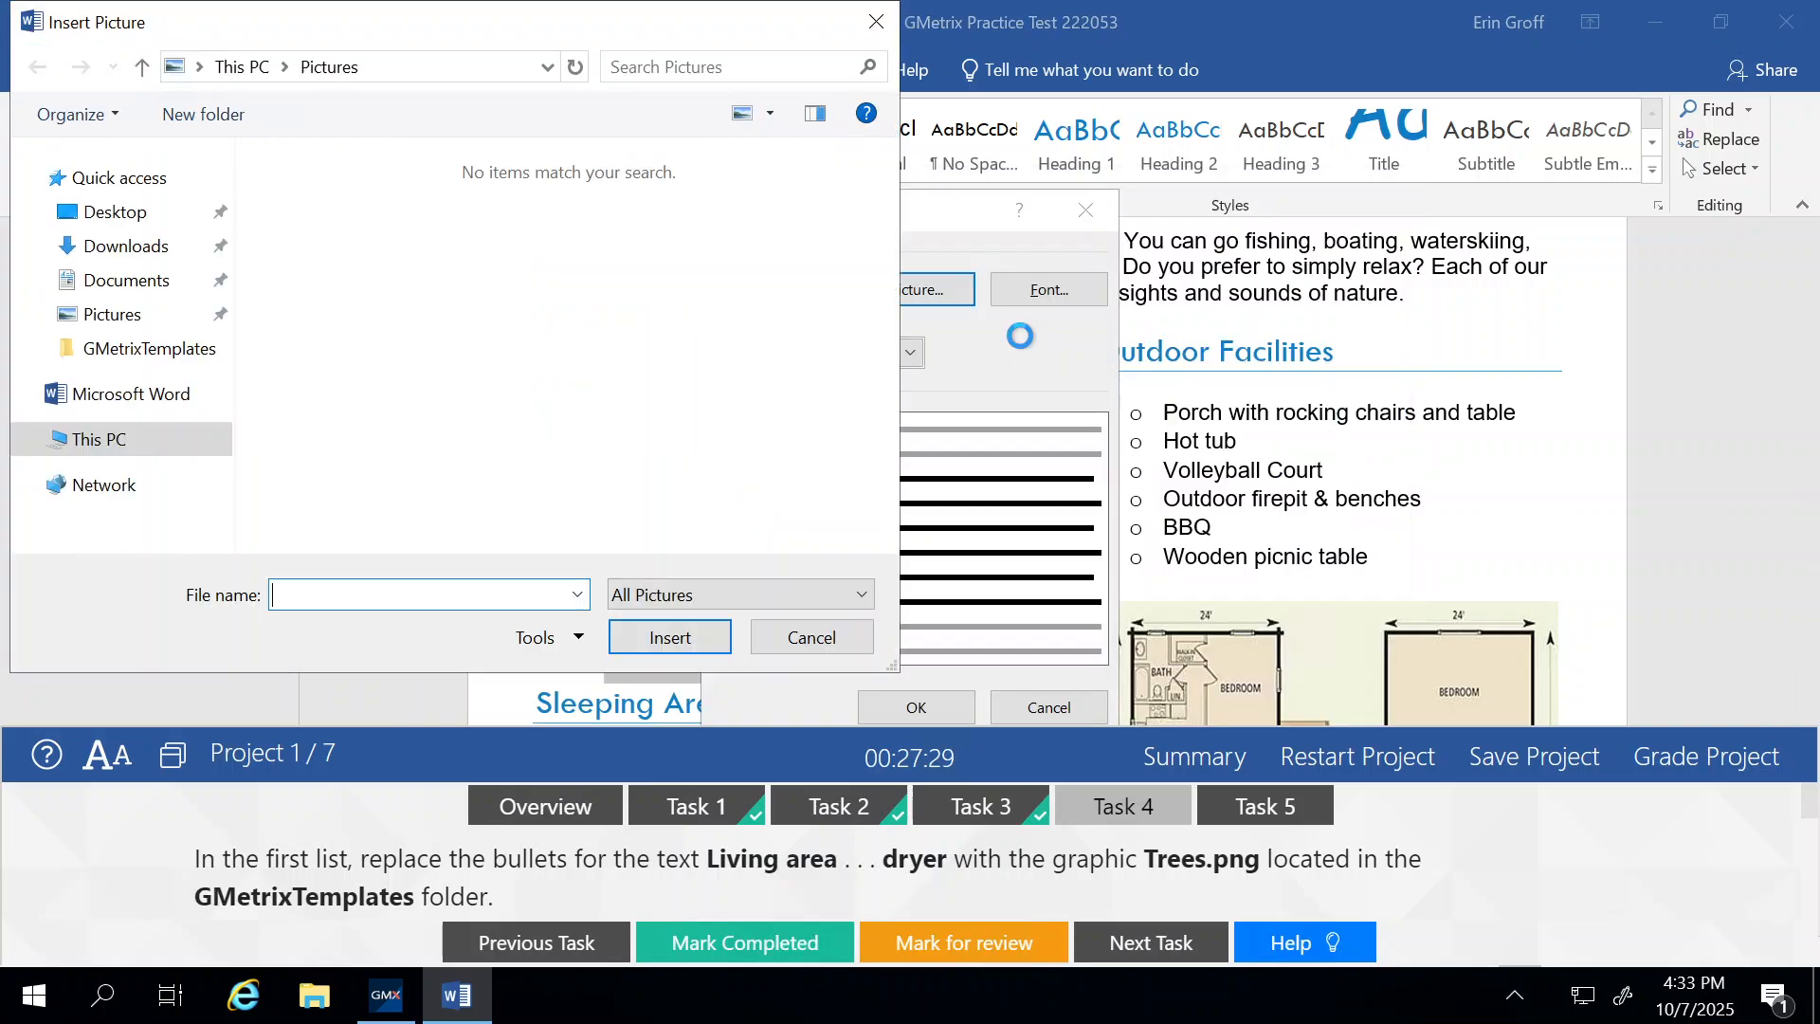
click(117, 353)
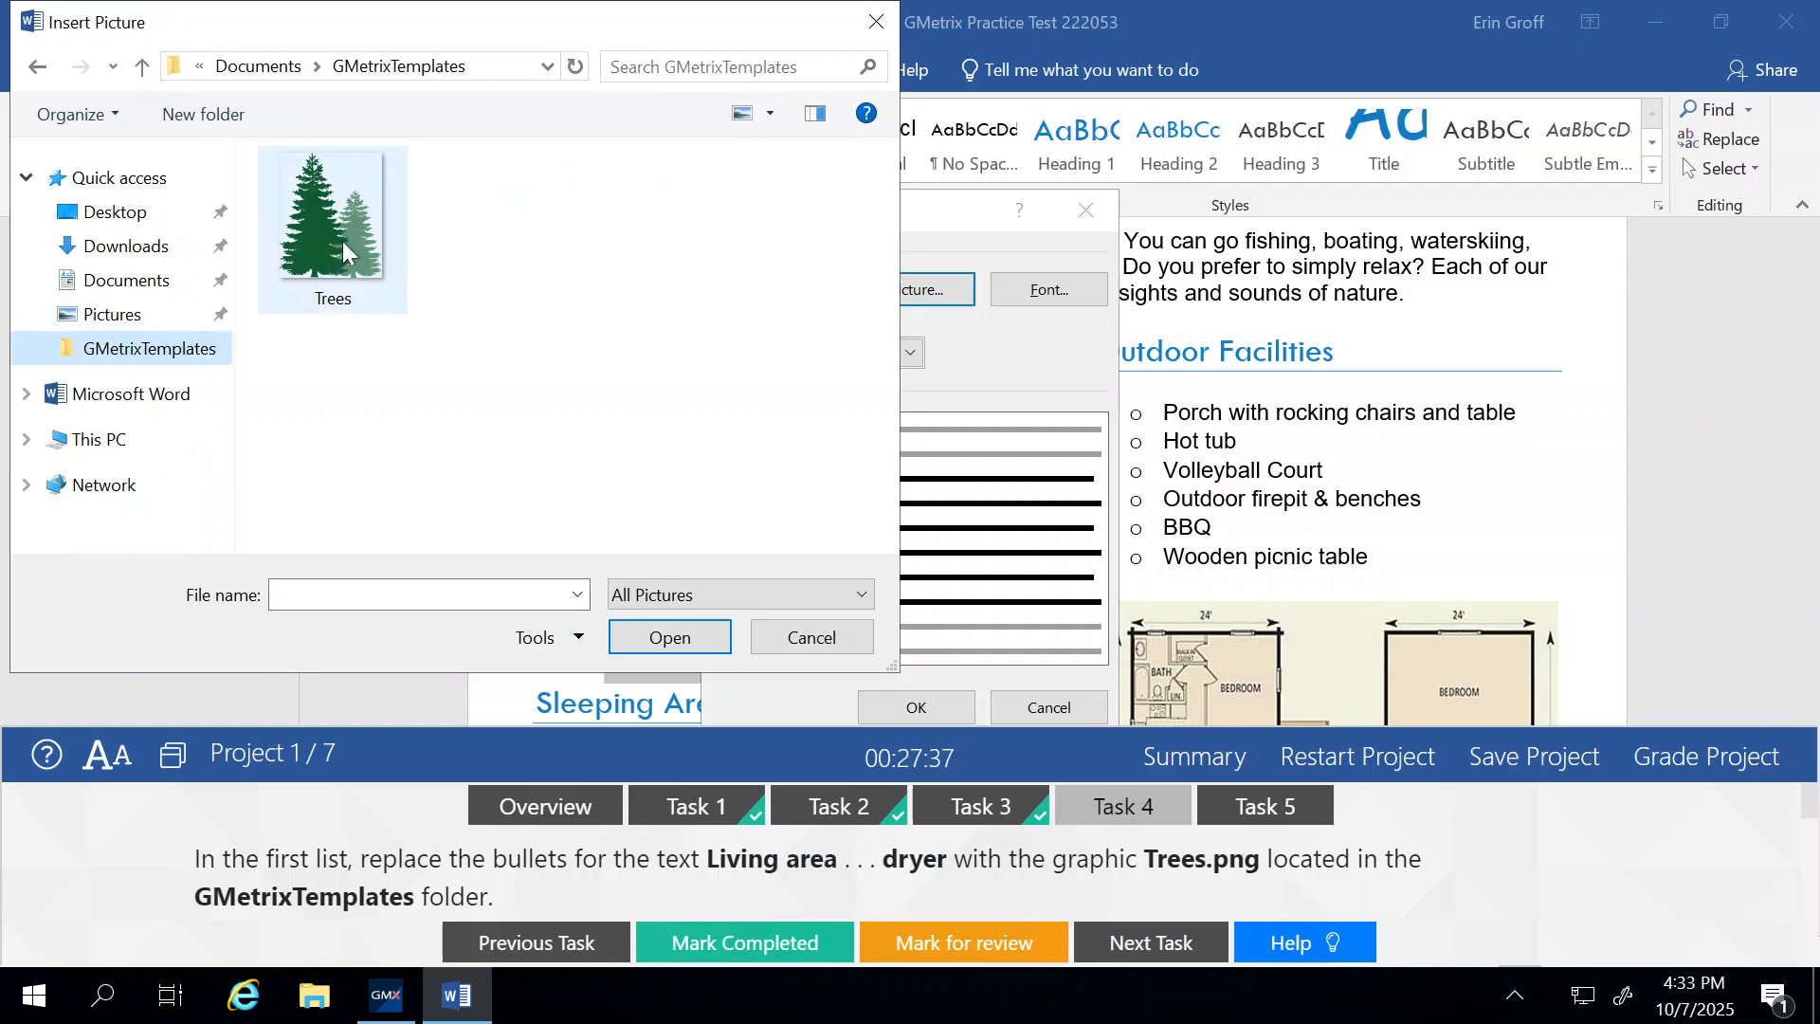
click(343, 241)
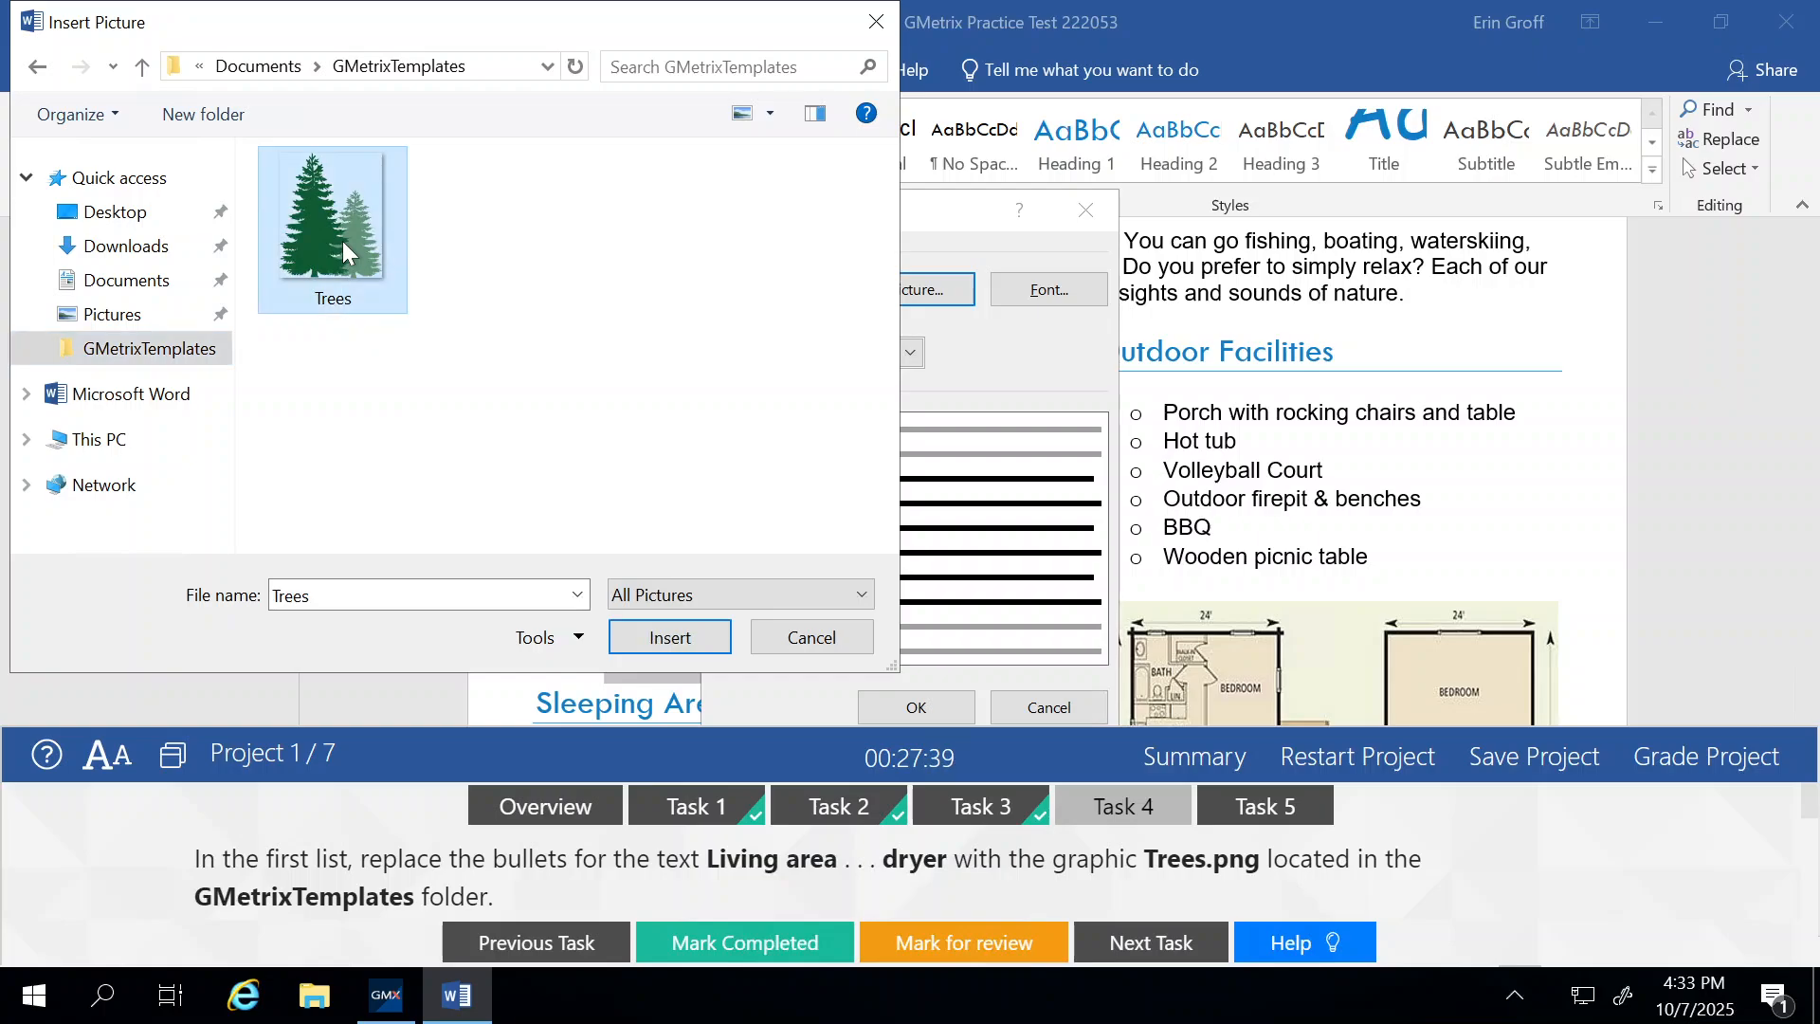
click(675, 638)
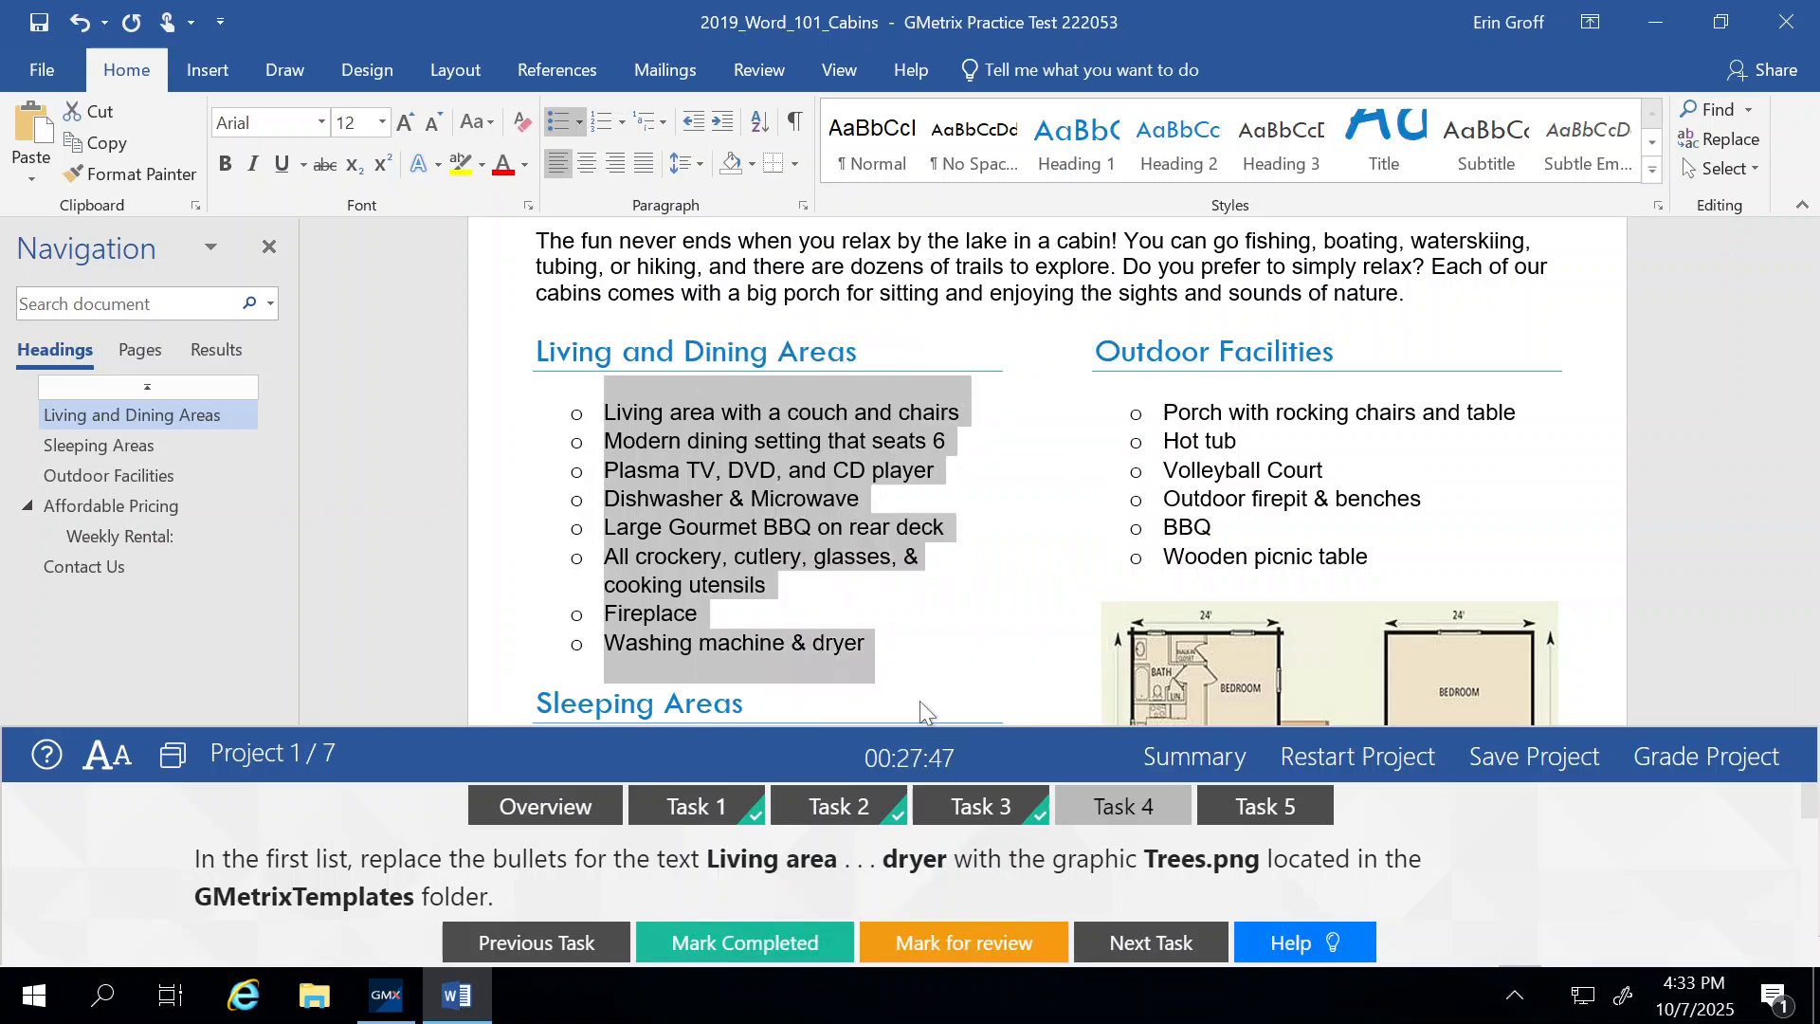
click(916, 708)
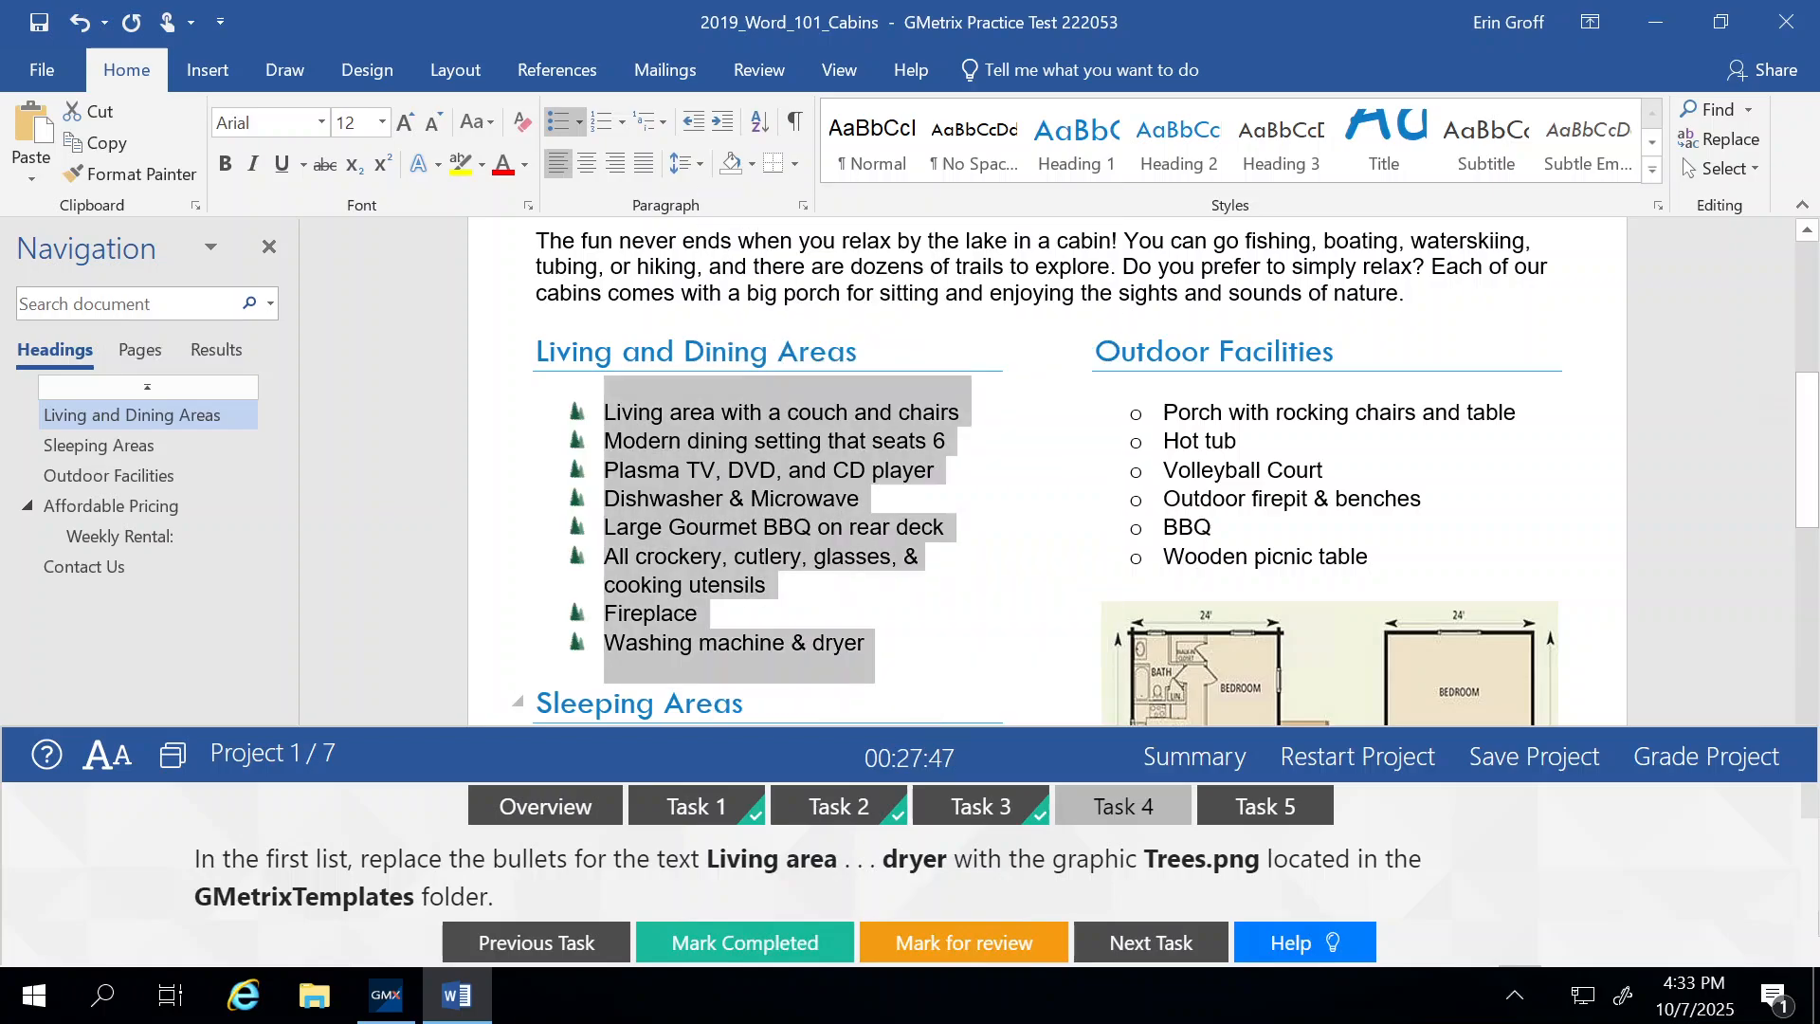
click(685, 527)
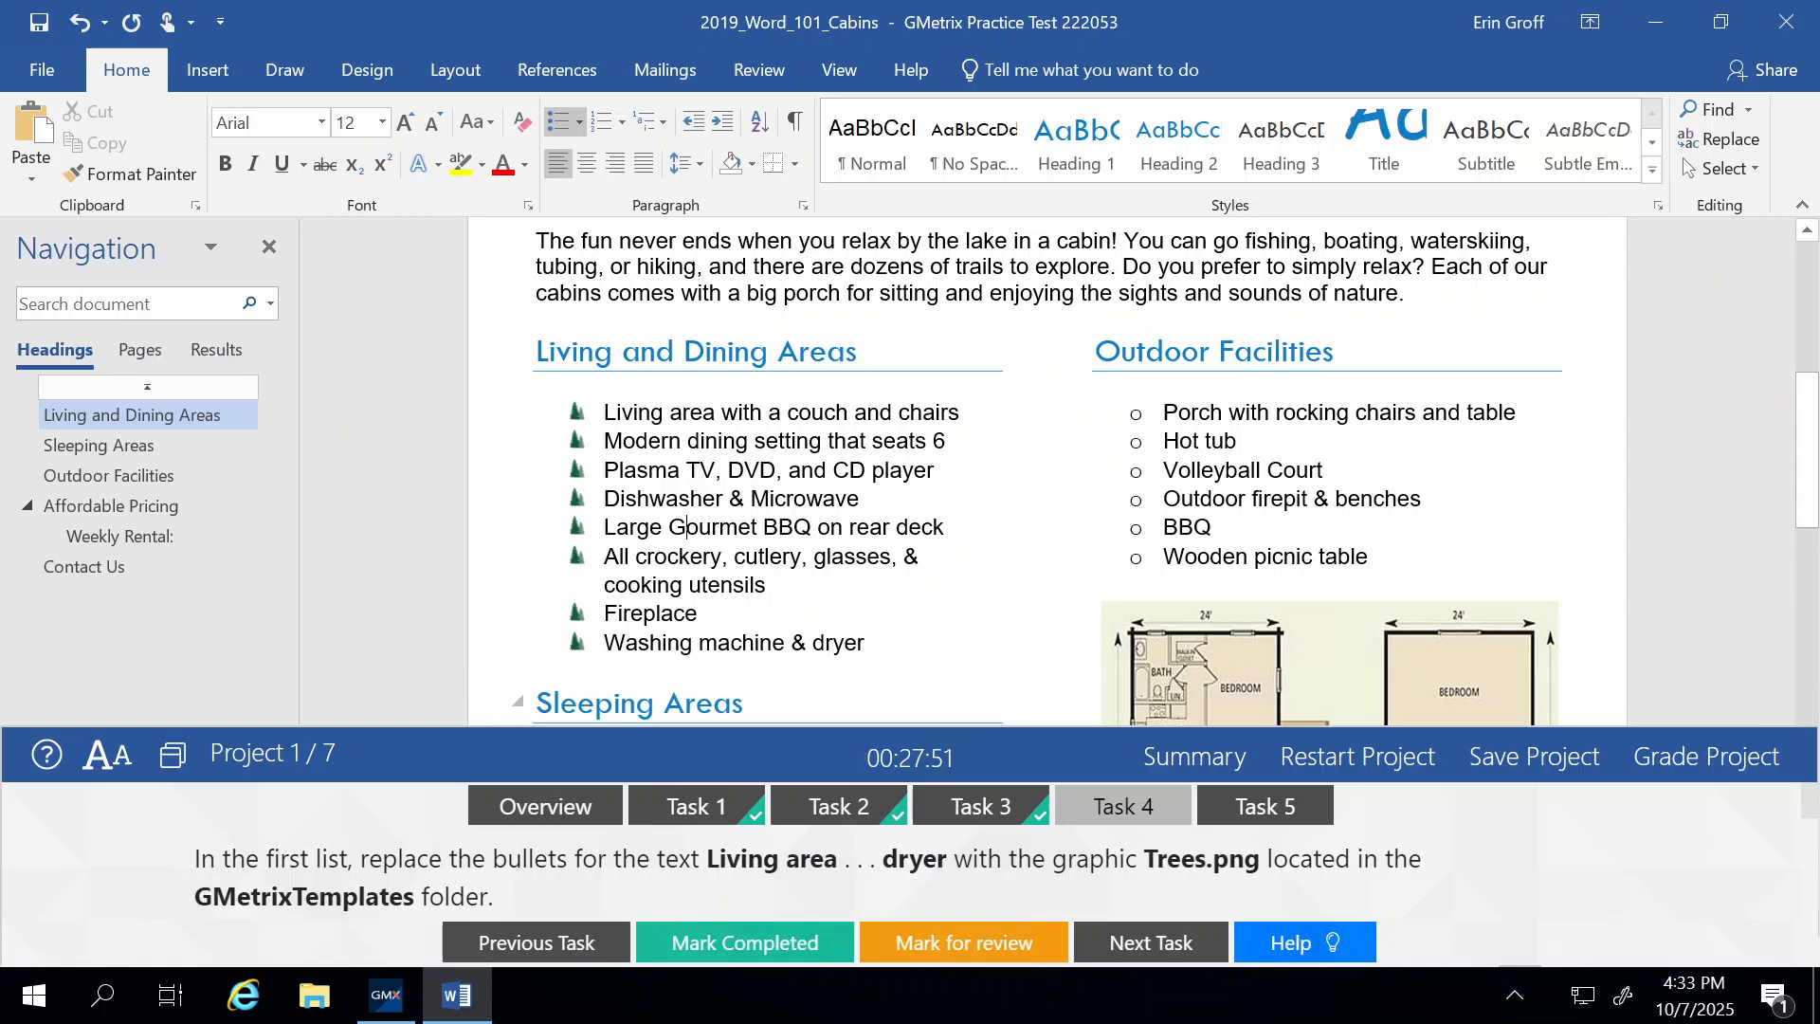
Mark Task 4 as completed and advance to Task 5.
click(794, 943)
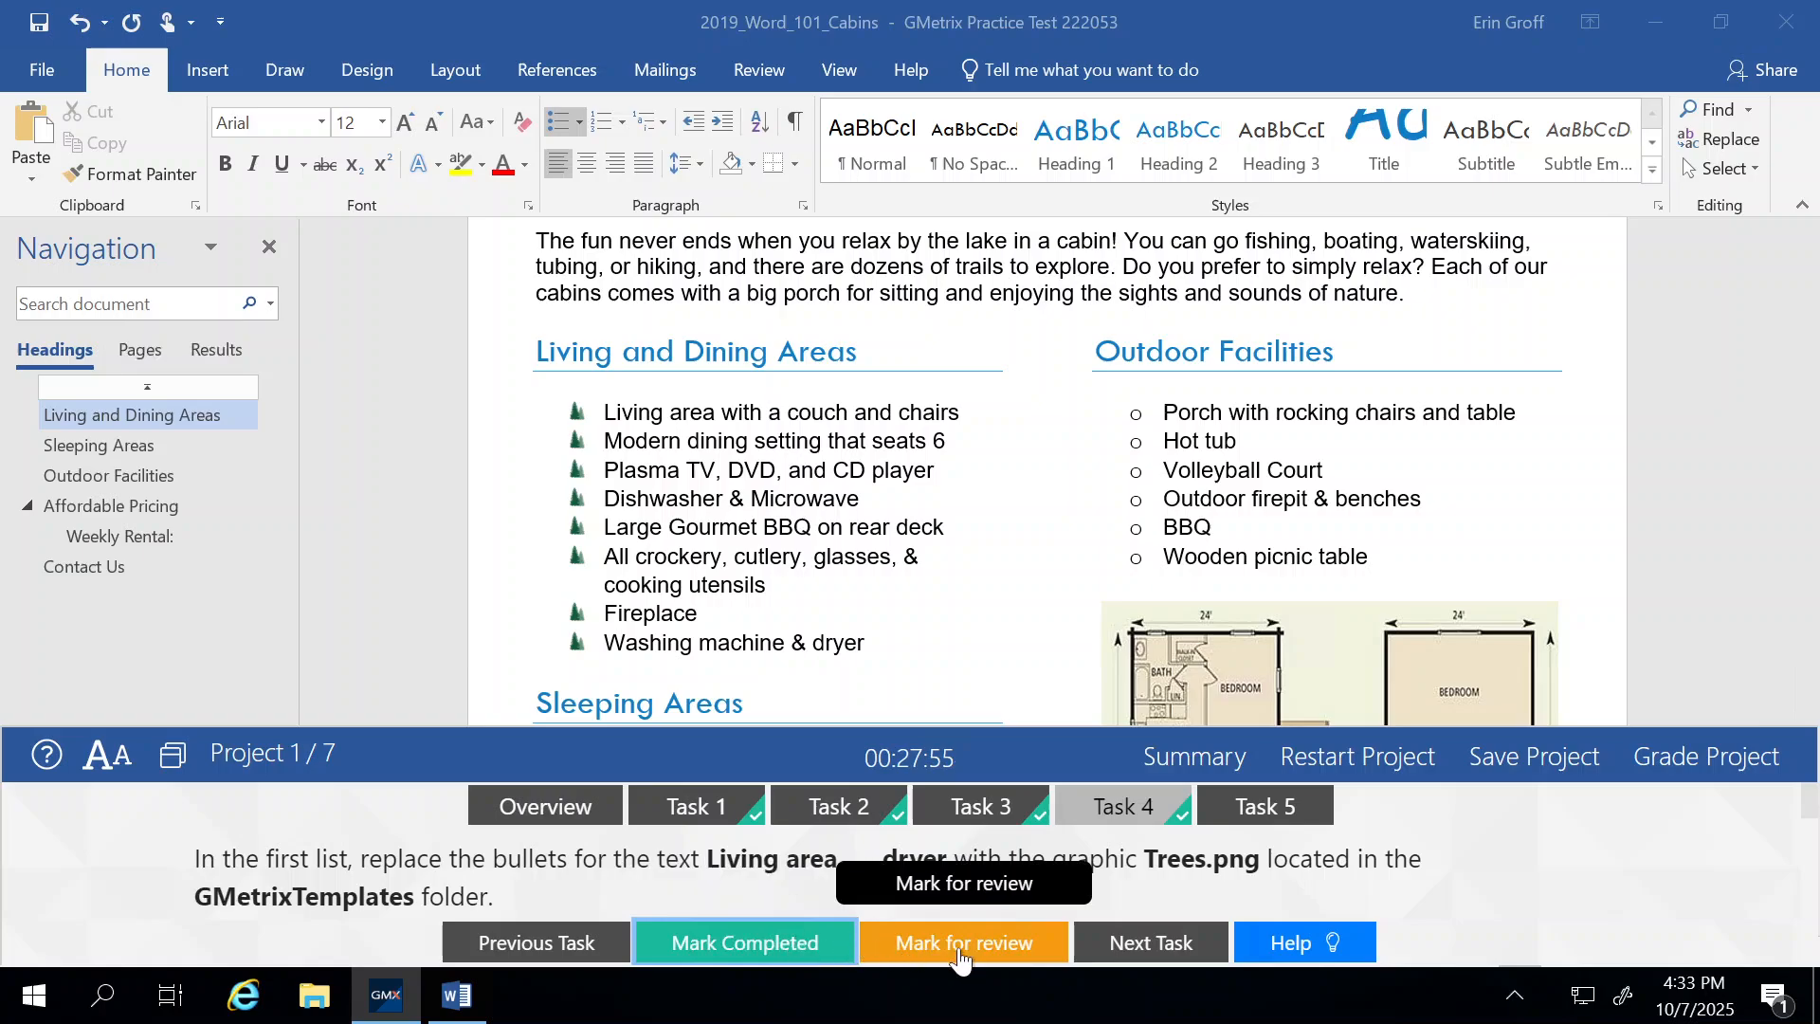
click(1150, 944)
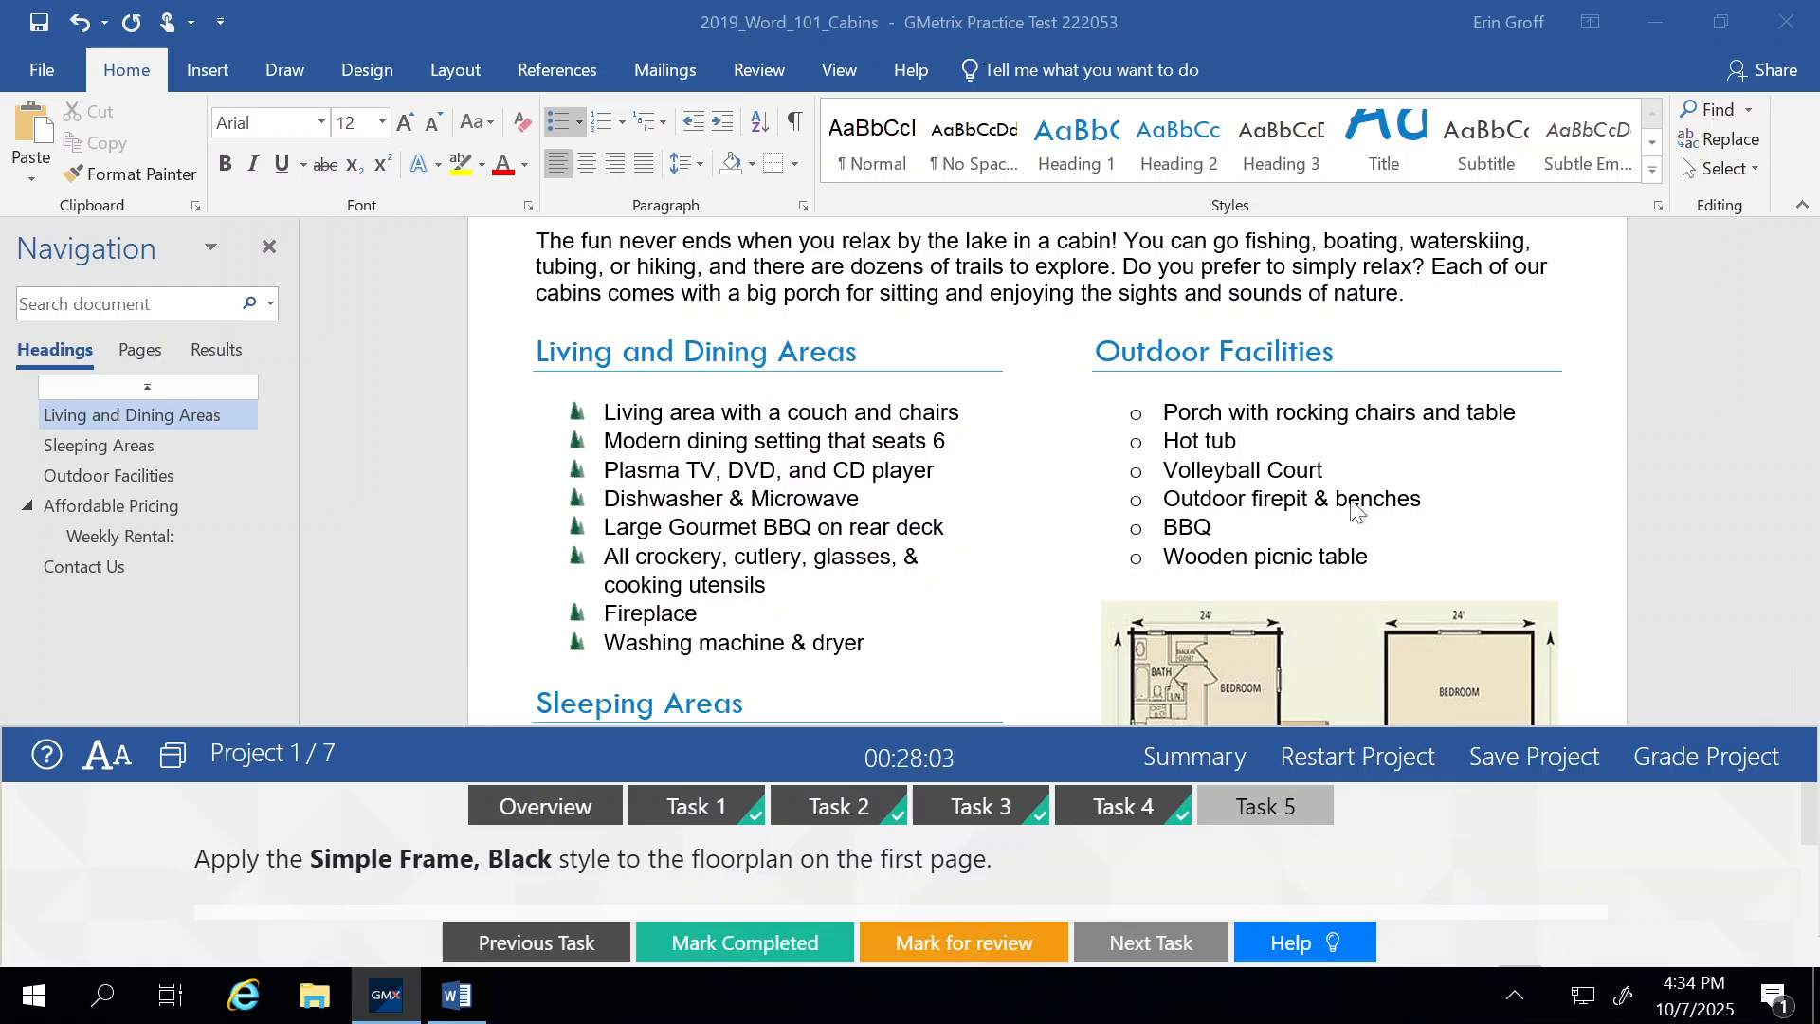
Apply the Simple Frame, Black picture style to the floorplan image on the first page.
scroll(1356, 509, down, 3)
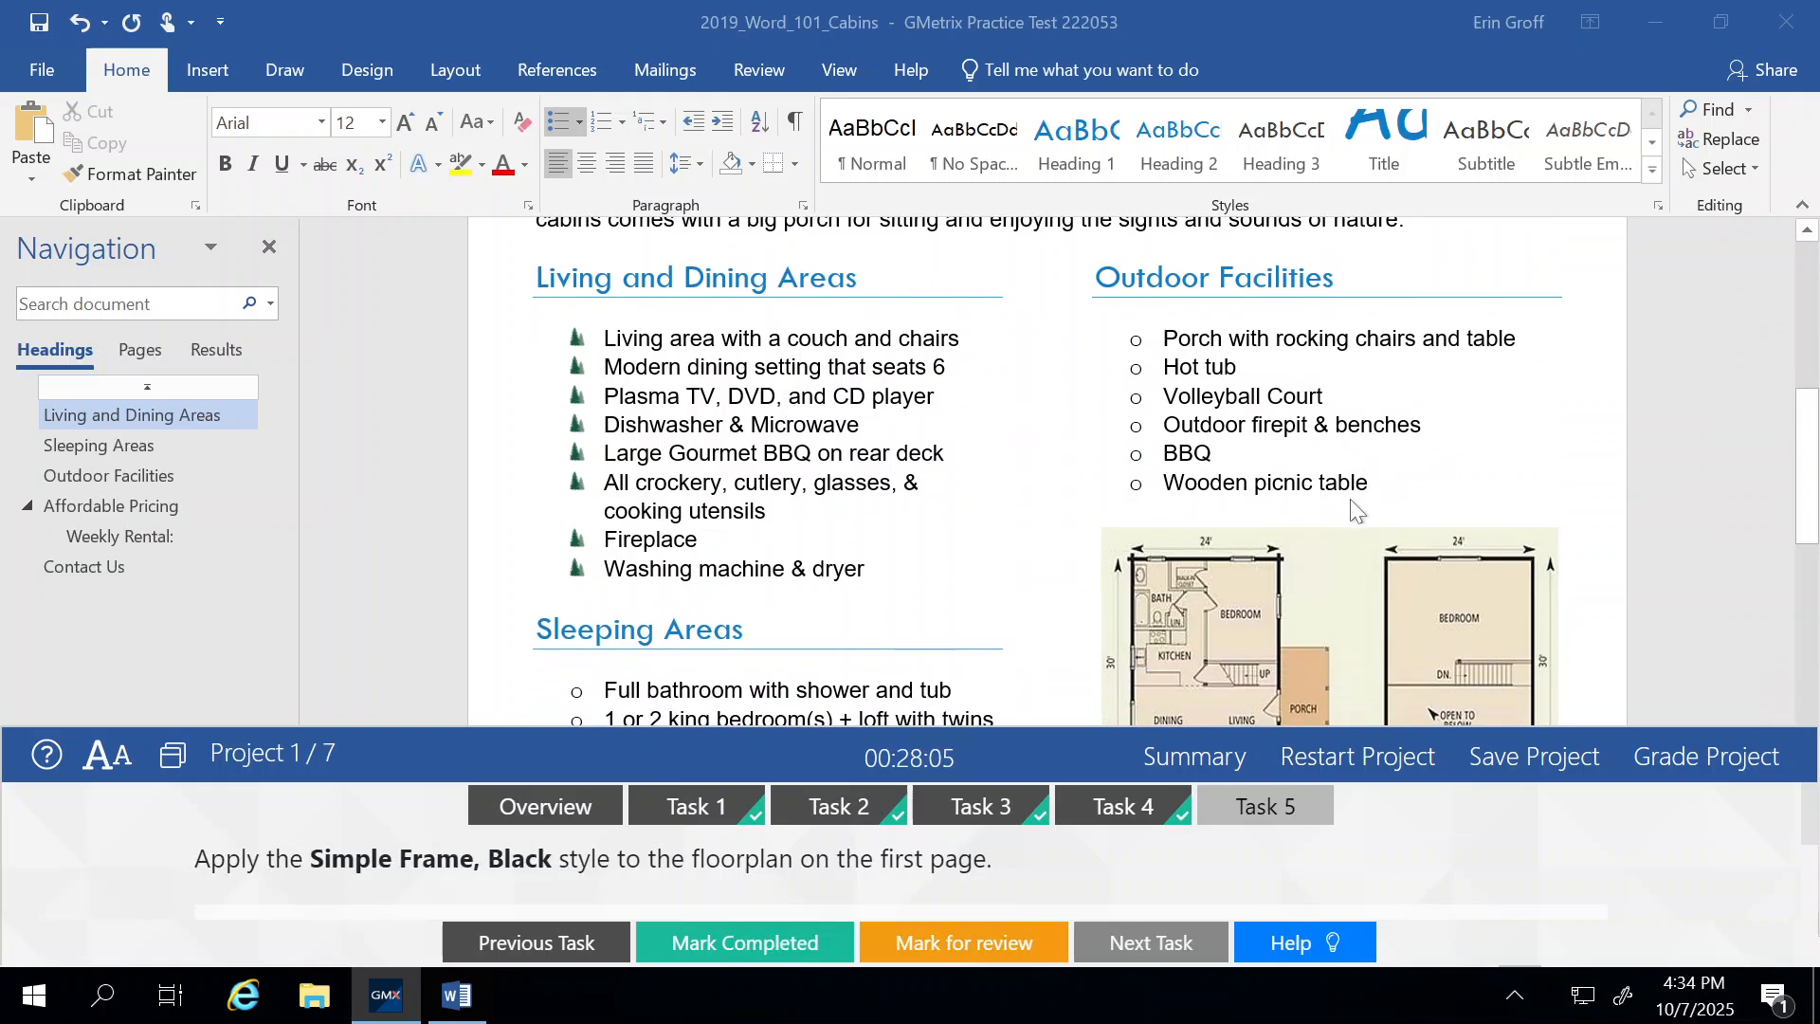
scroll(1350, 499, down, 3)
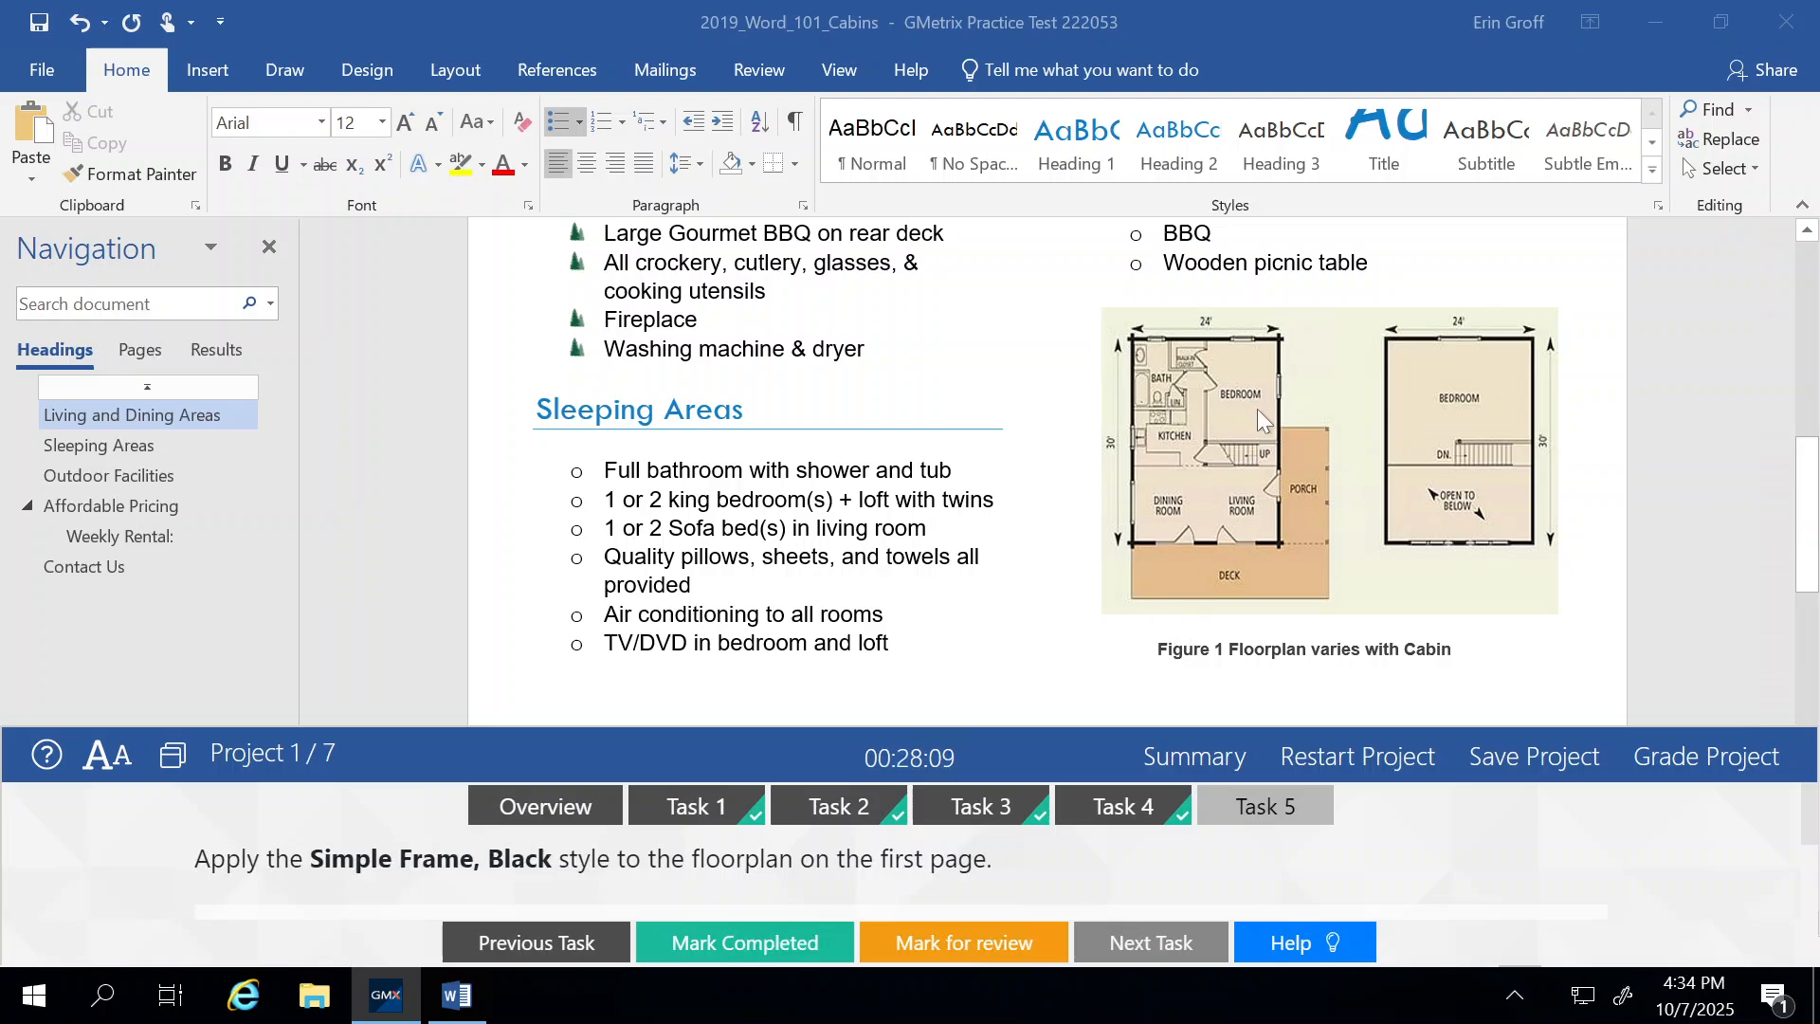
click(1204, 394)
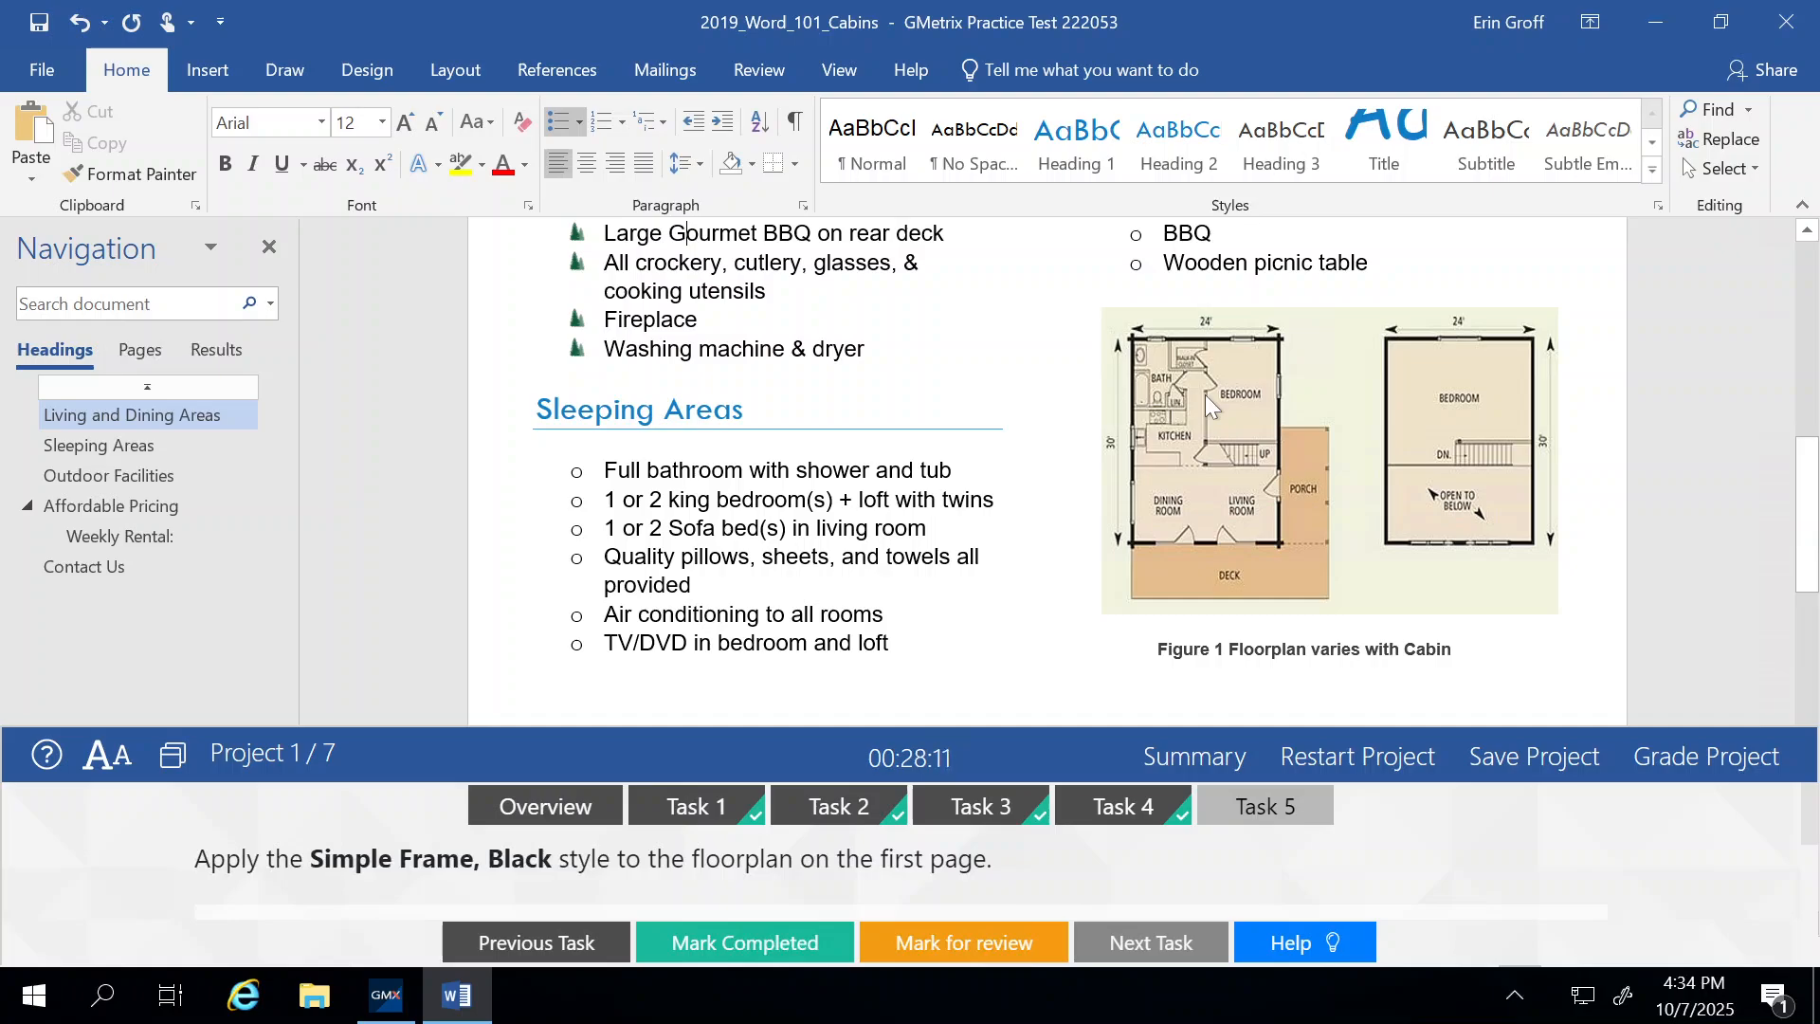
click(1205, 395)
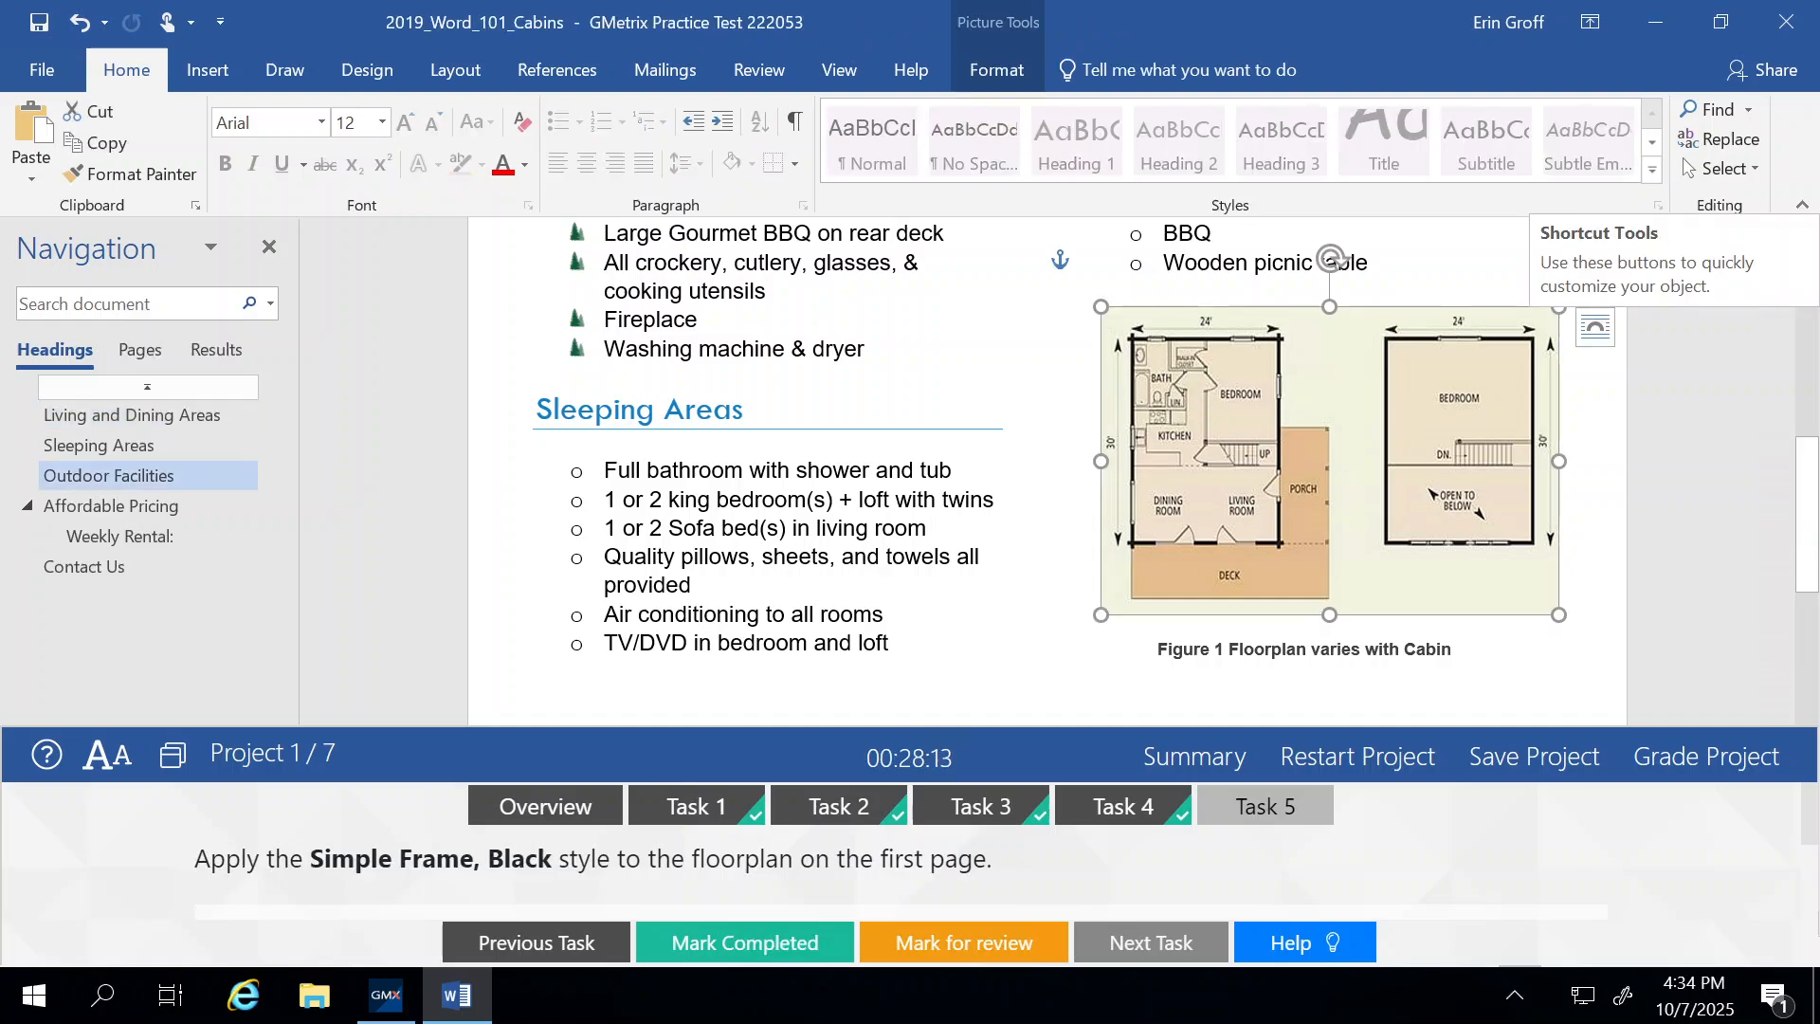
click(999, 75)
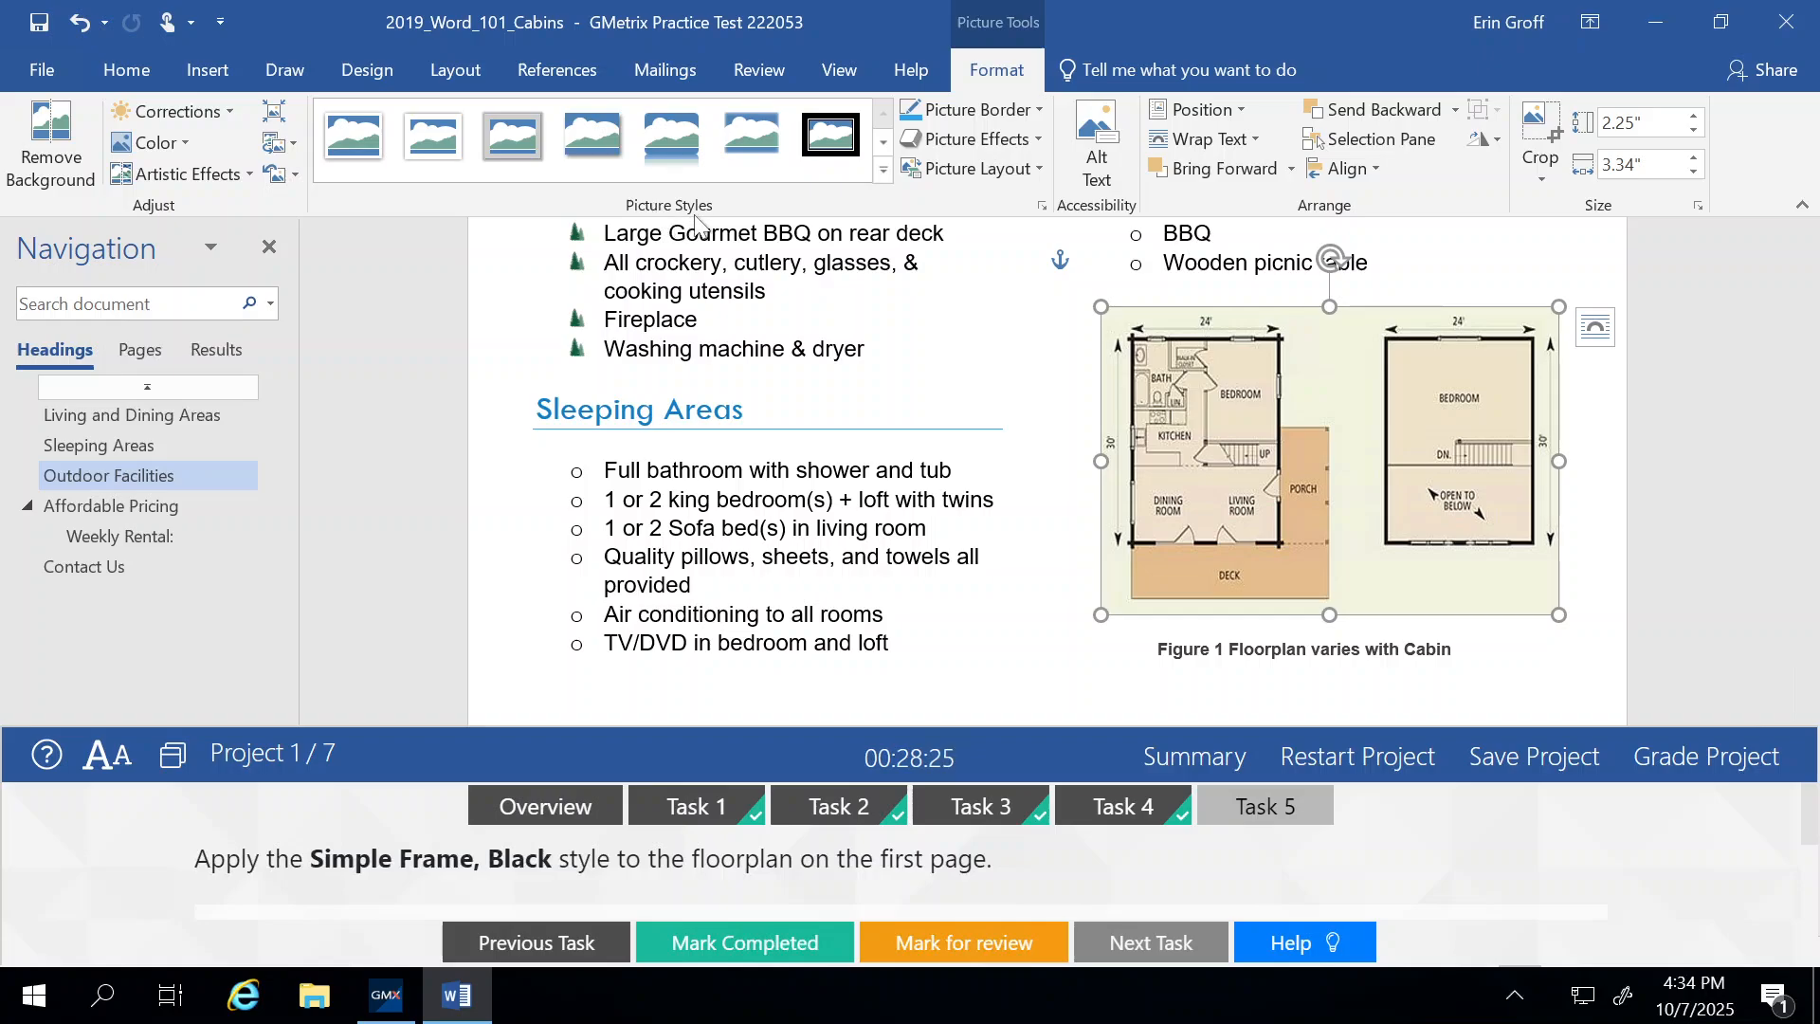
click(885, 173)
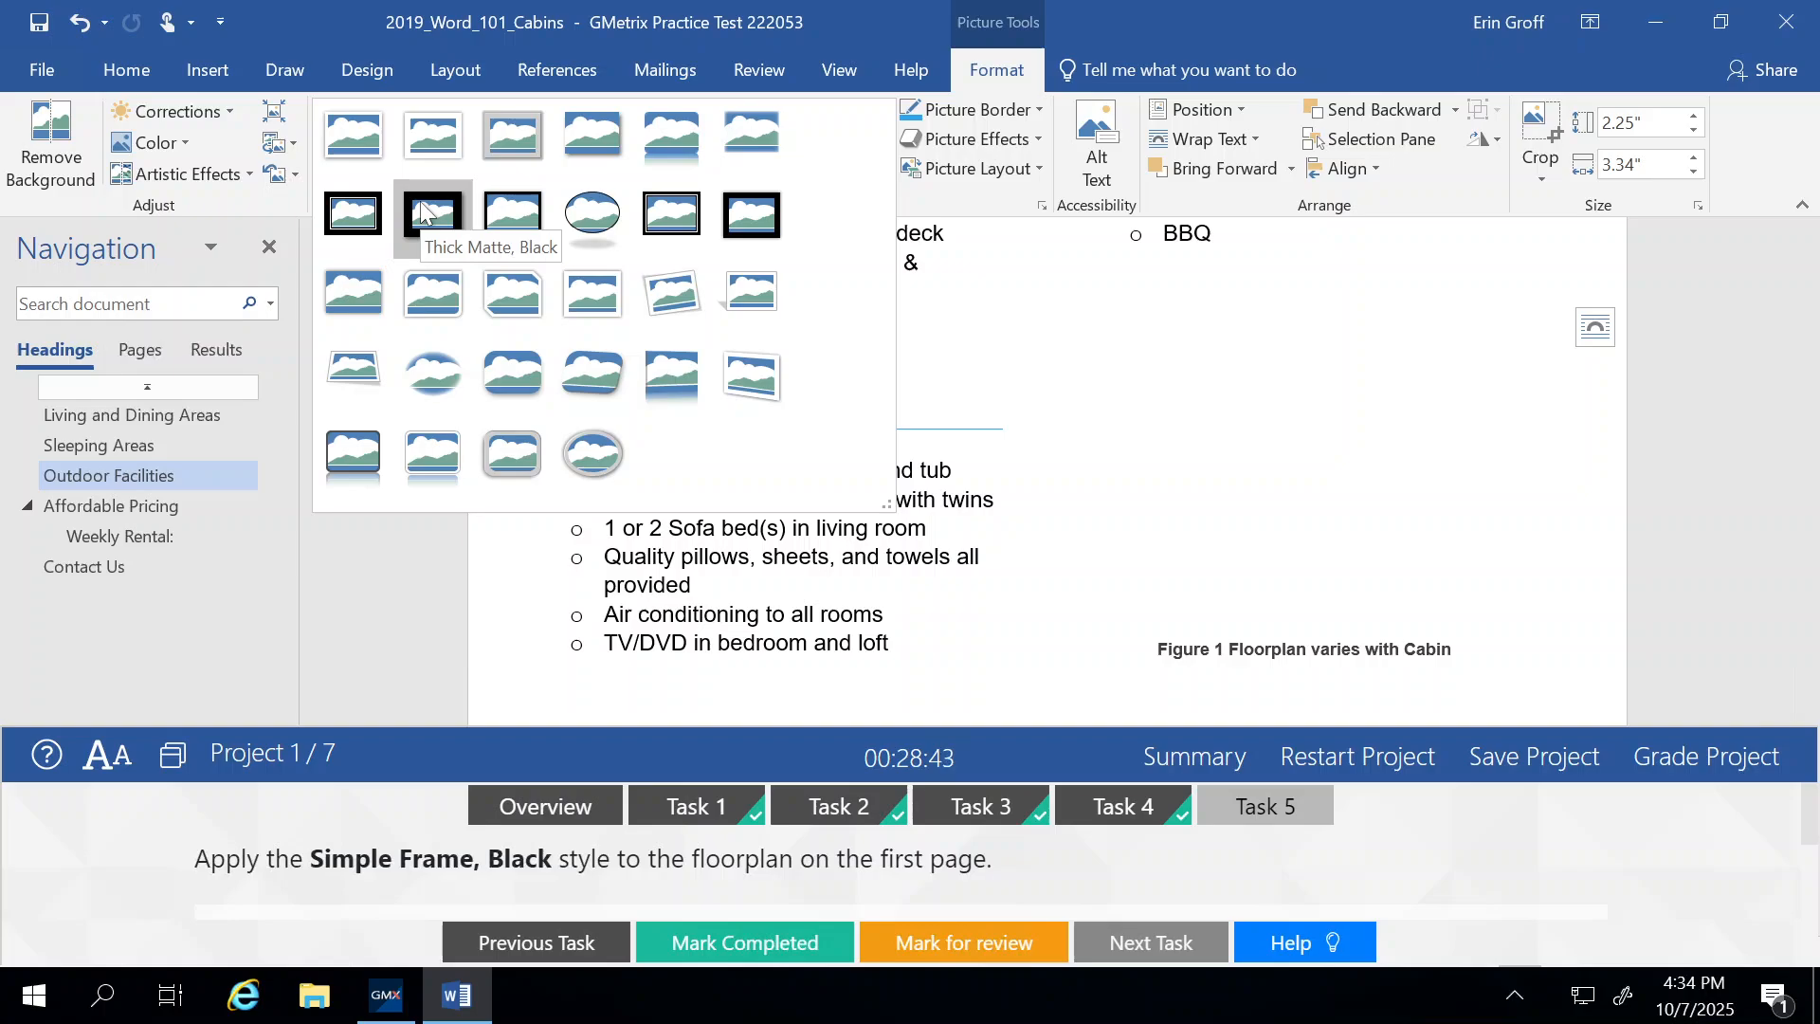
click(516, 217)
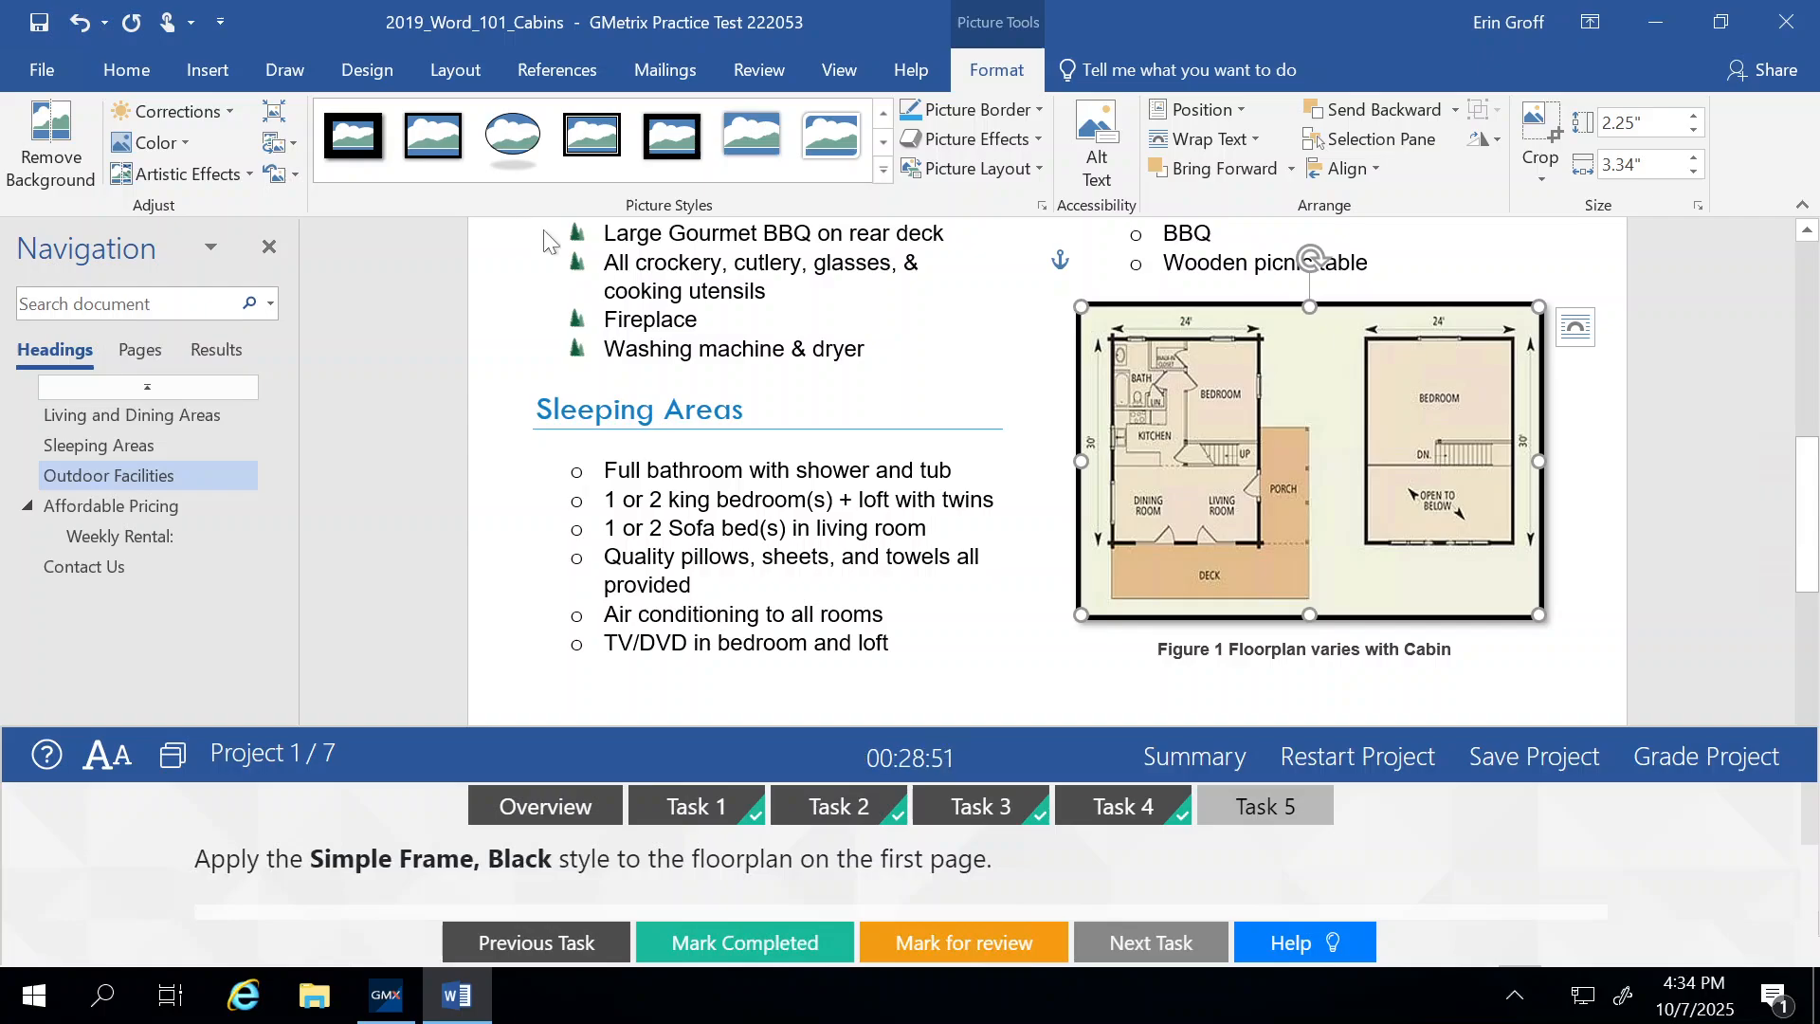
click(806, 499)
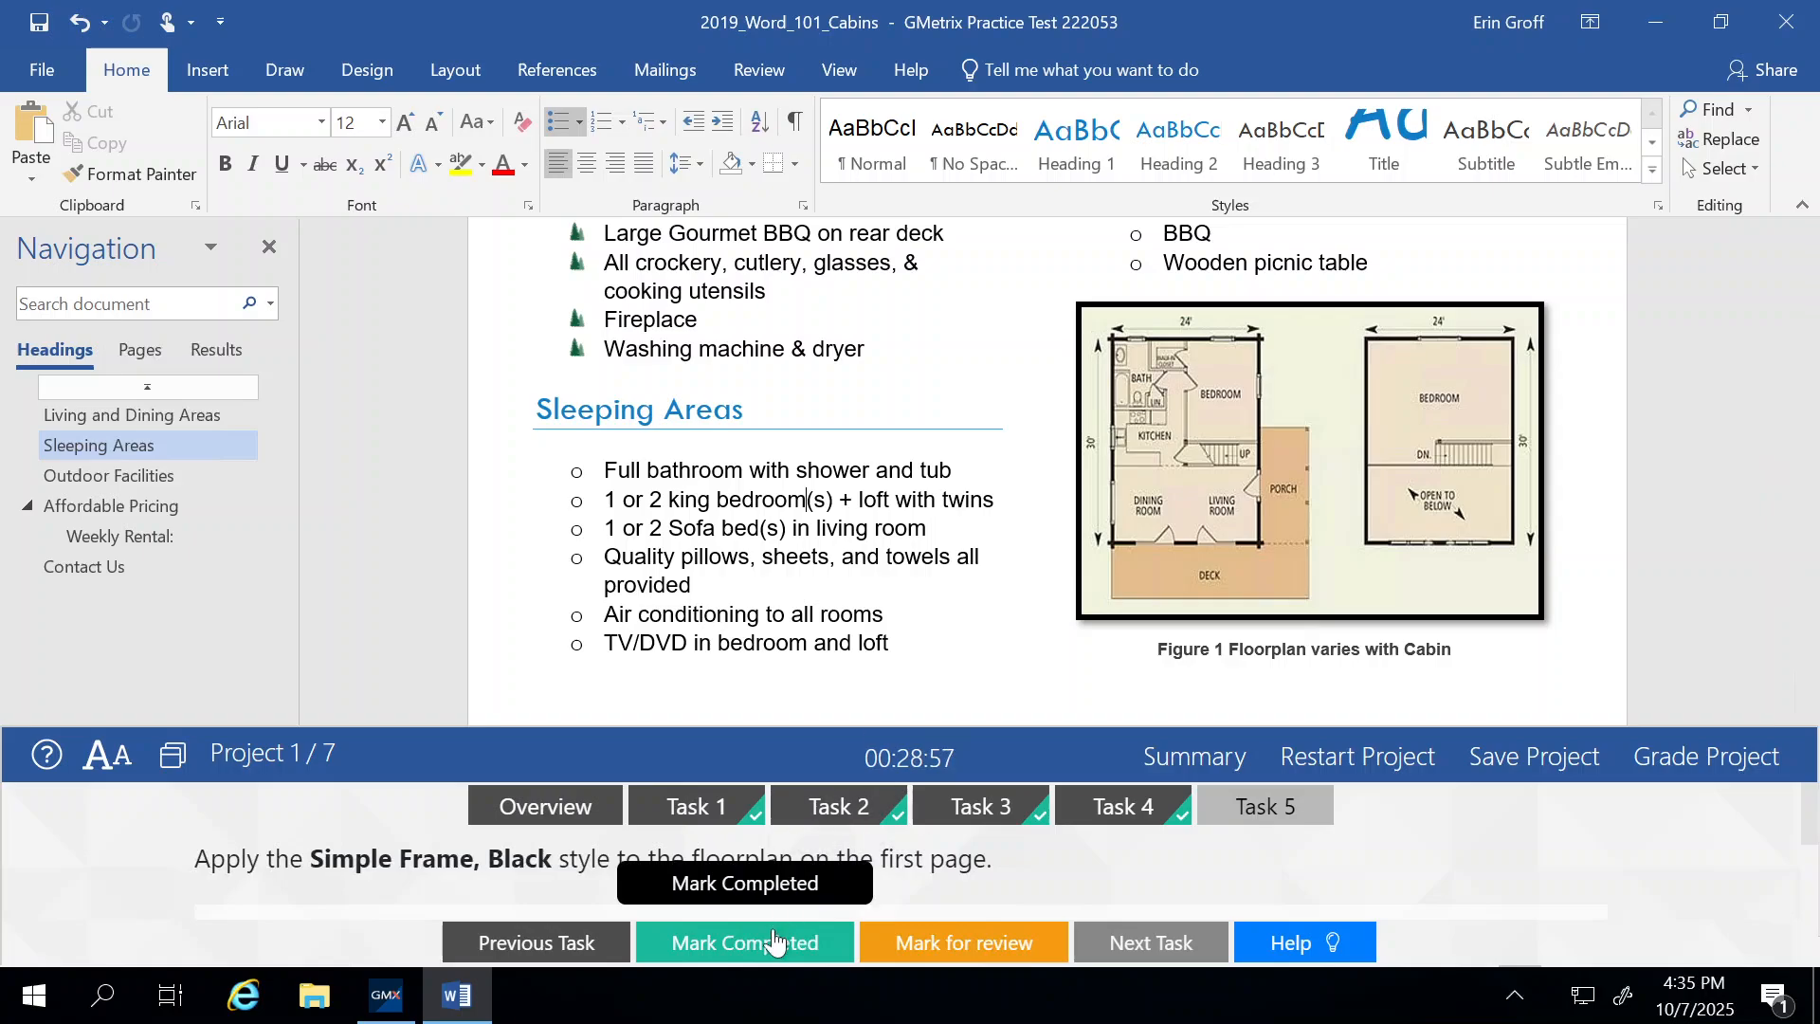
Mark Task 5 as completed.
click(775, 941)
click(774, 941)
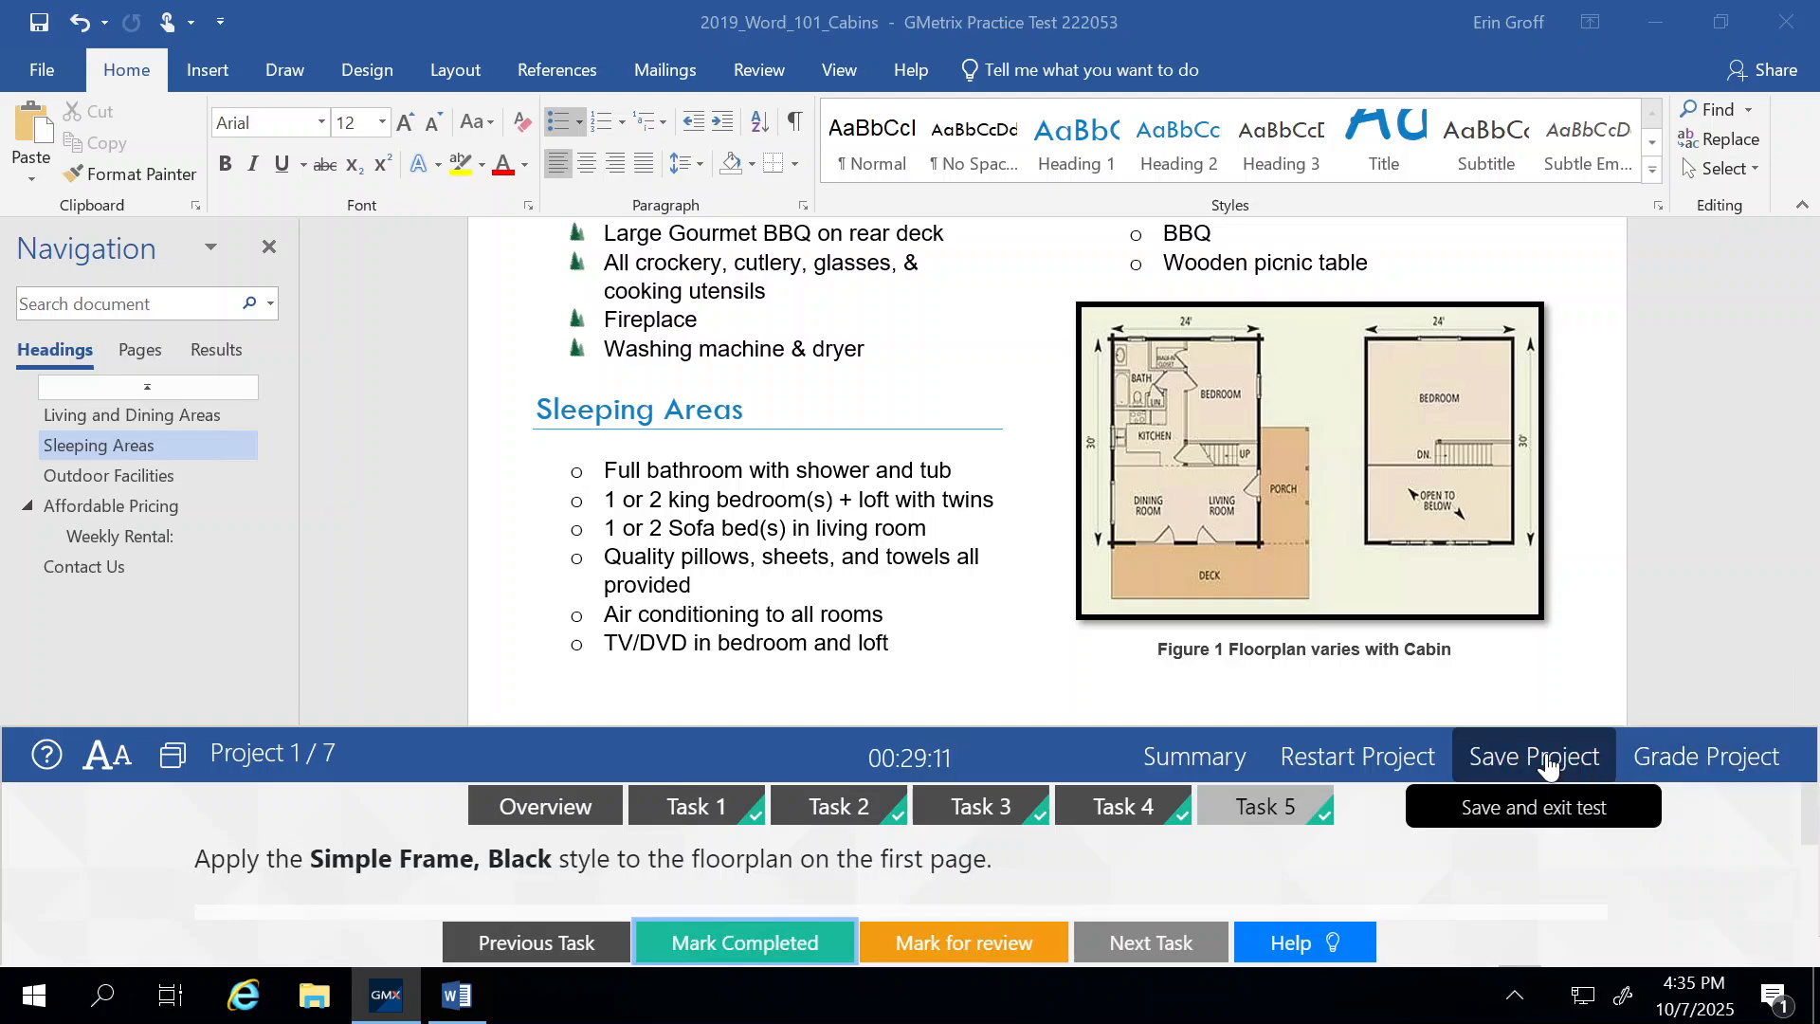
Grade Project 1 and continue to Project 2.
click(1684, 764)
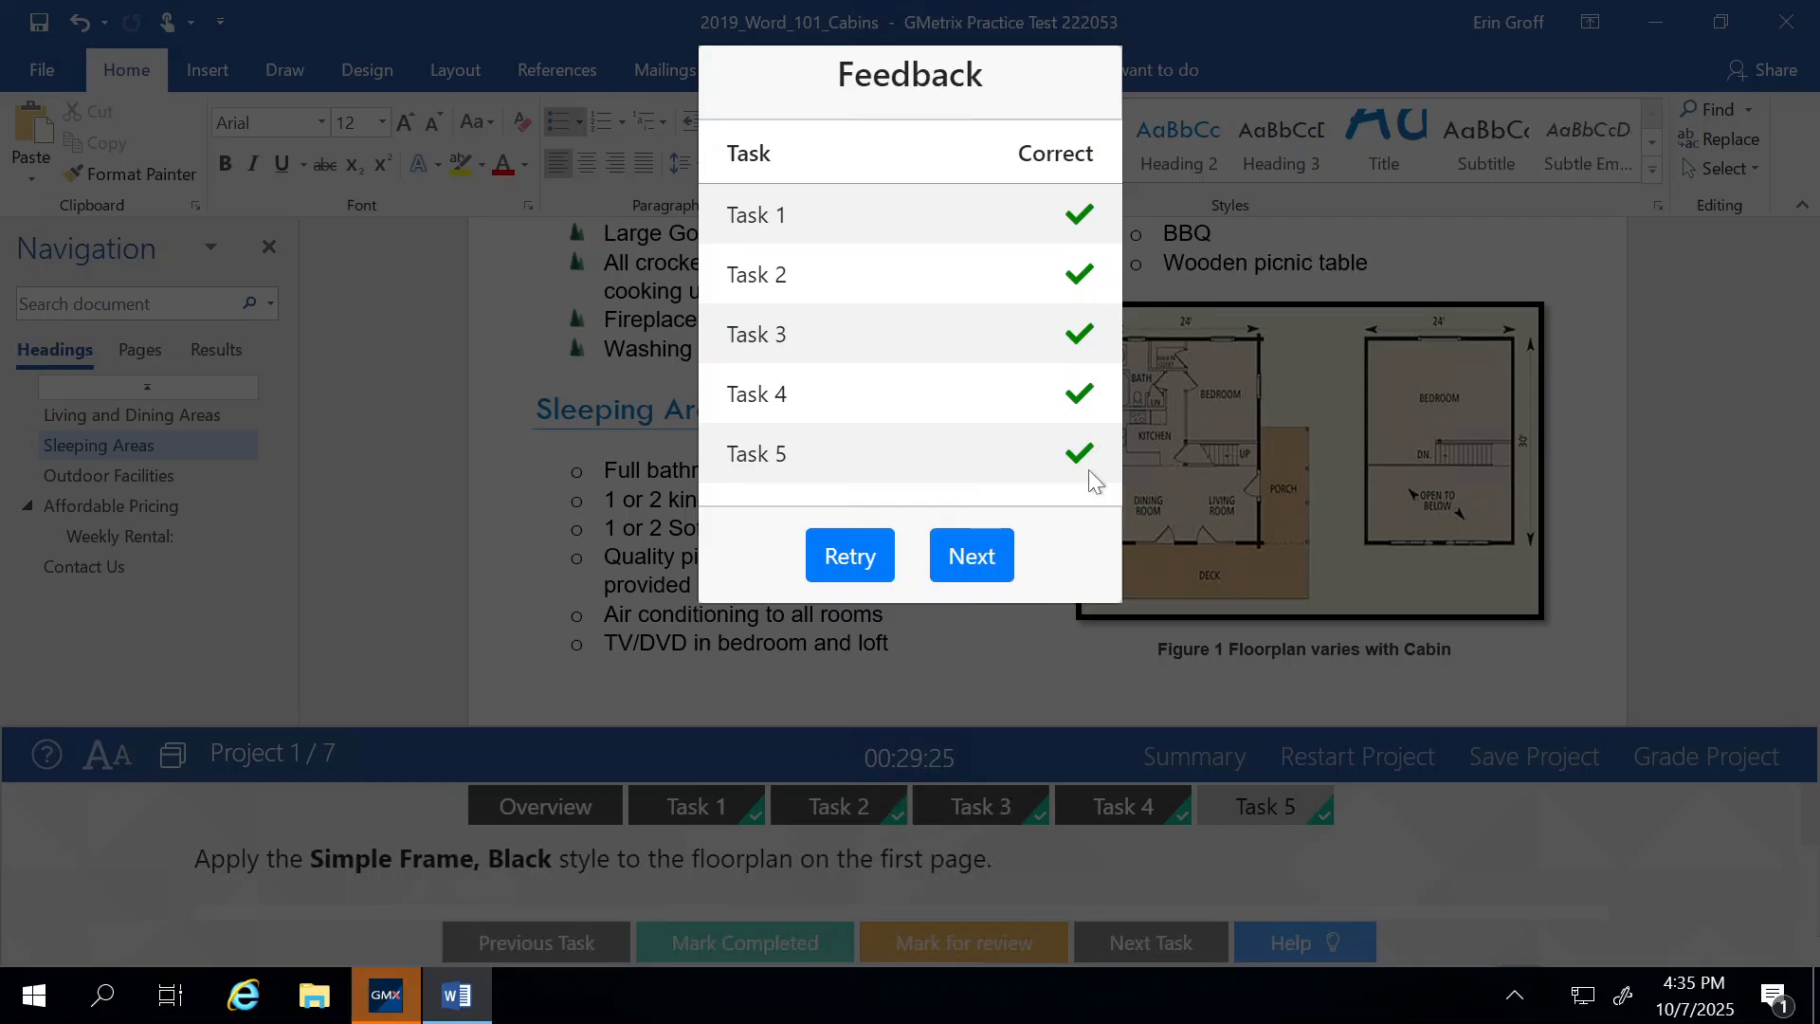
click(951, 561)
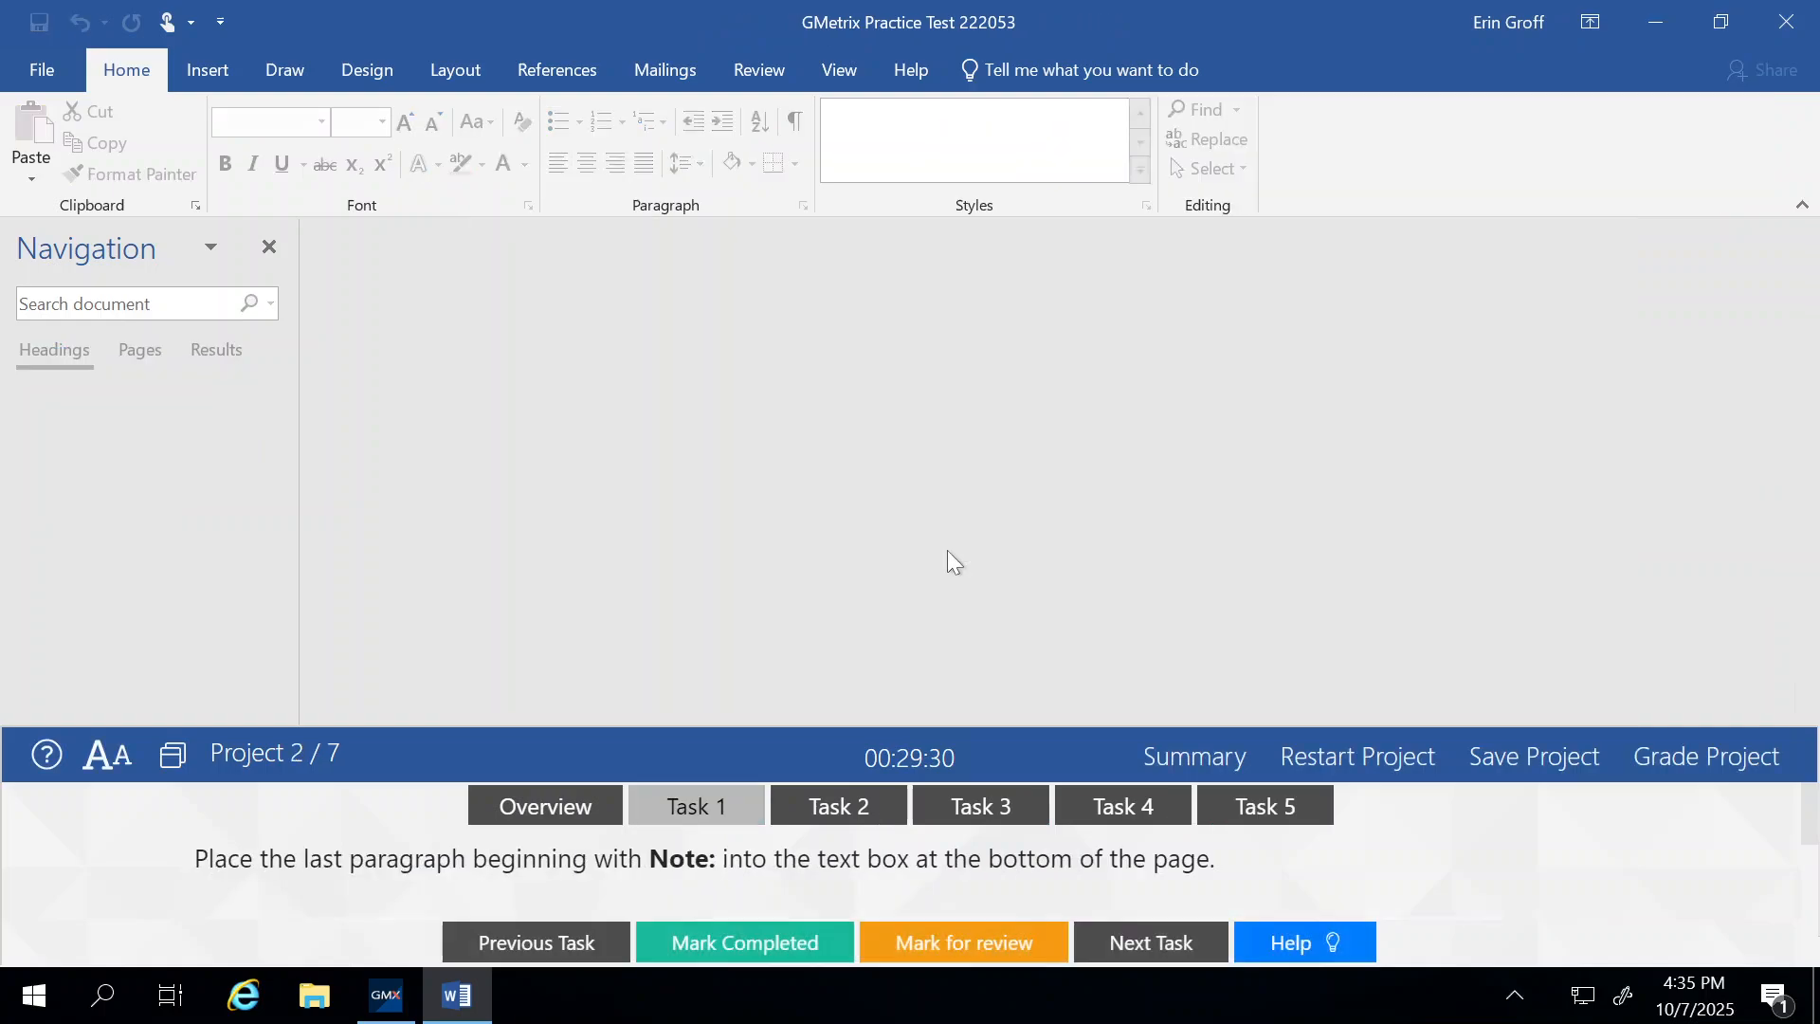